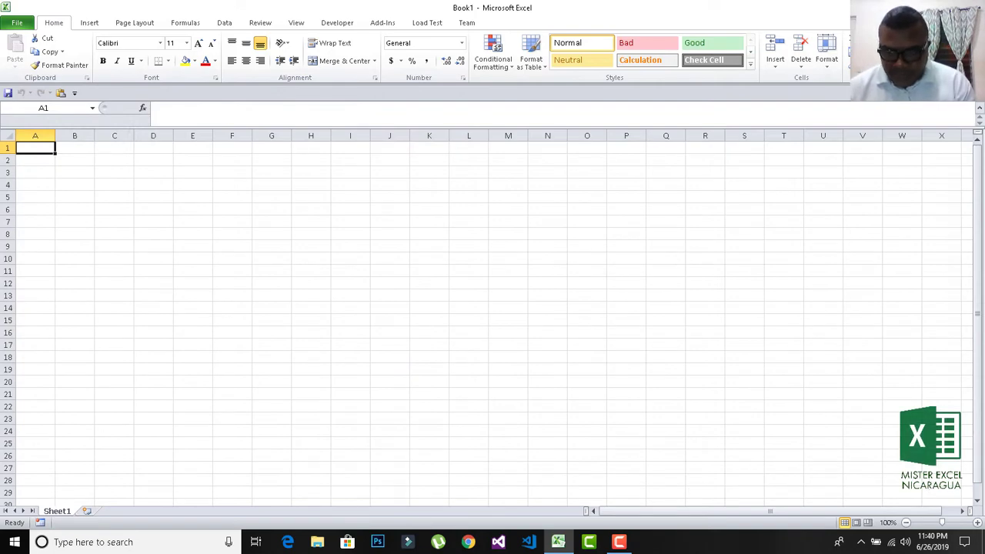
Rename the Sheet1 worksheet tab to 'Entry Form'.
{"action": "double_click", "coordinate": [66, 515]}
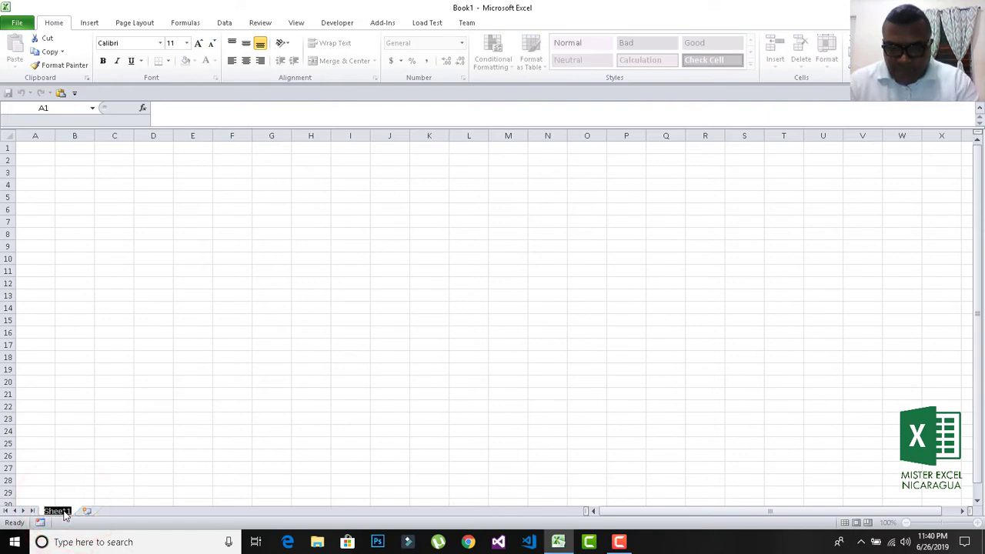
{"action": "type", "text": "Entrad"}
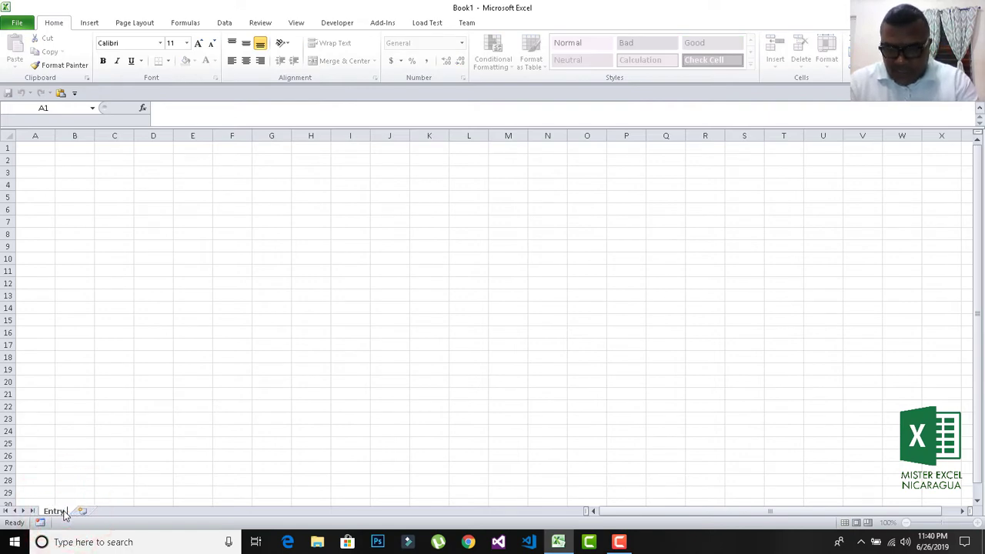
{"action": "type", "text": "o"}
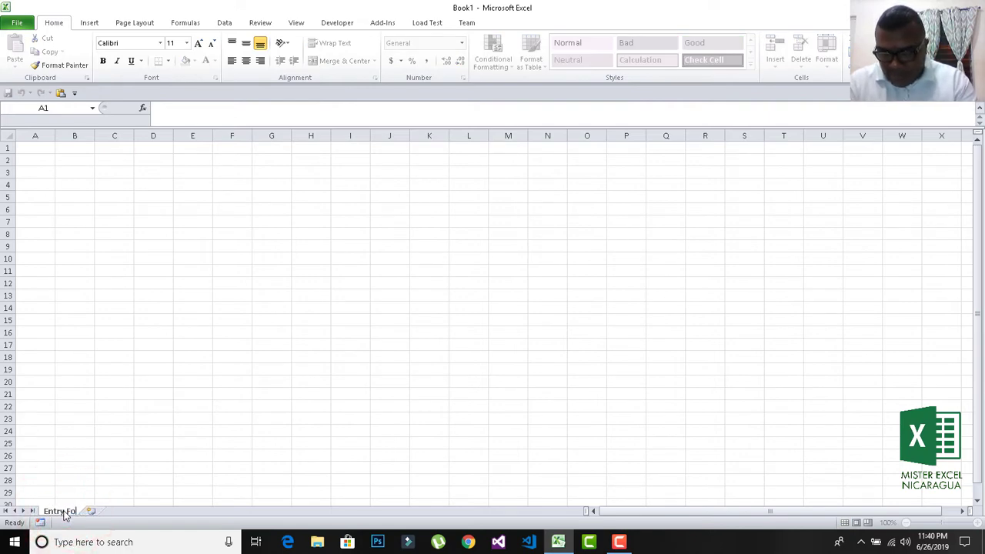
{"action": "type", "text": "rm"}
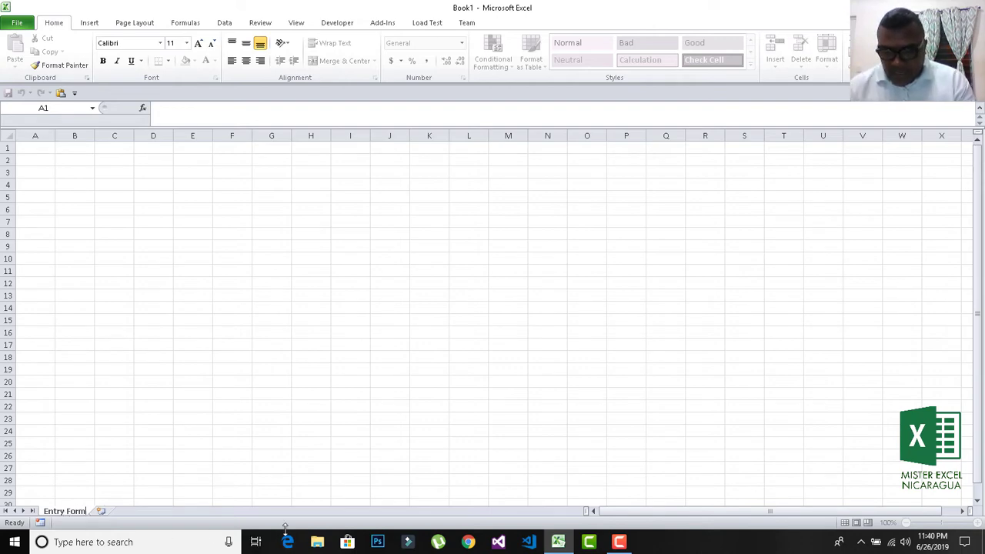
{"action": "key", "text": "Return"}
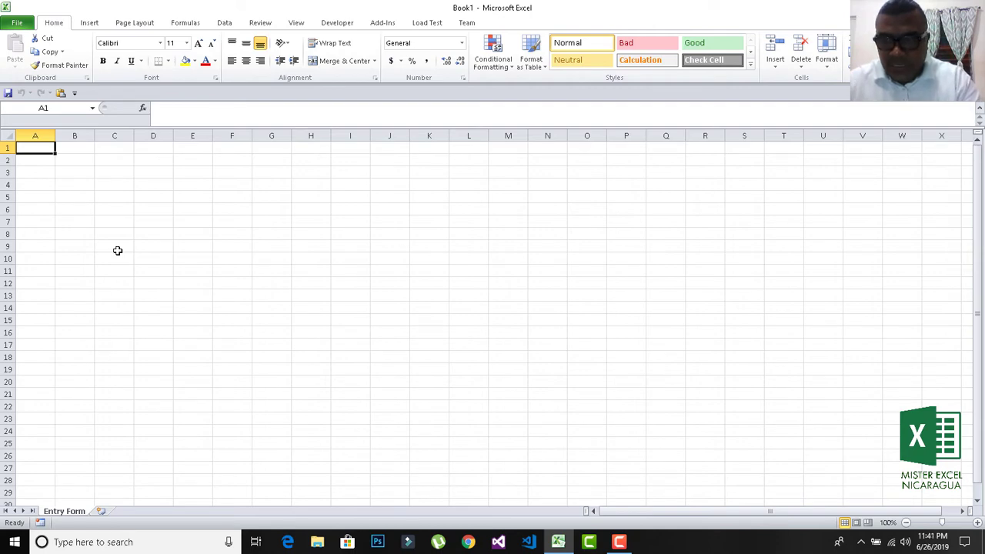
Enter the headers Fusion ID, Name, Last Name and City in A1:D1.
{"action": "type", "text": "Fusion"}
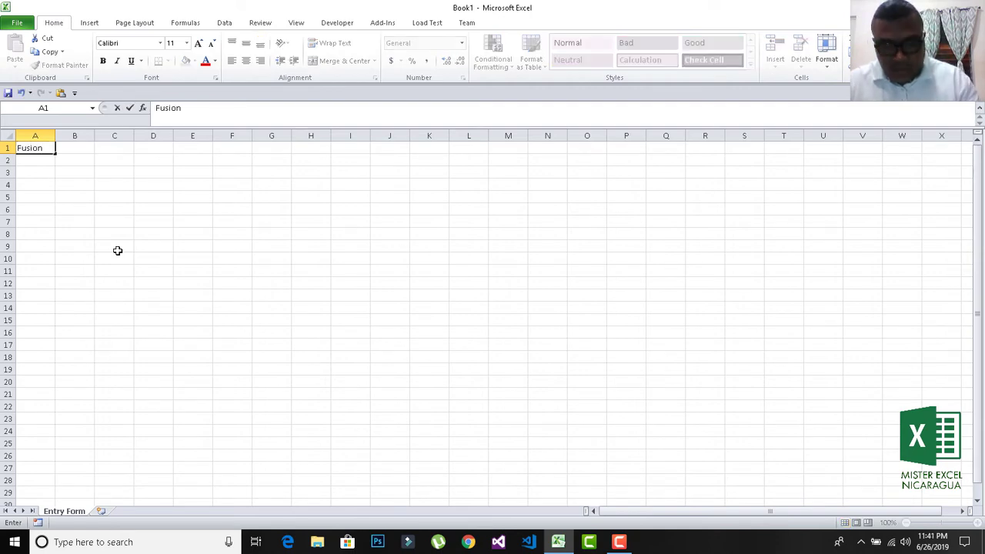
{"action": "type", "text": " ID"}
{"action": "key", "text": "Return"}
{"action": "key", "text": "Up"}
{"action": "key", "text": "Right"}
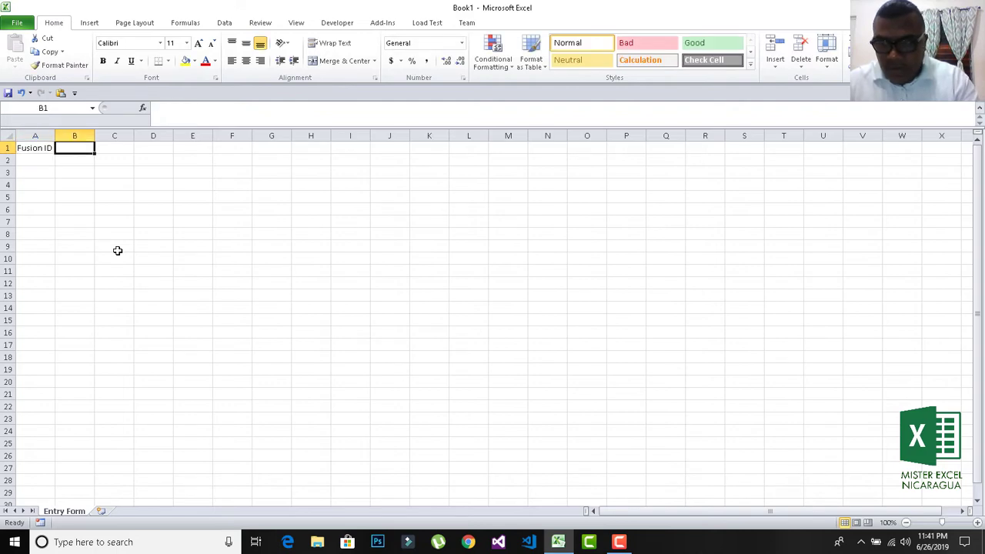
{"action": "type", "text": "Name"}
{"action": "key", "text": "Return"}
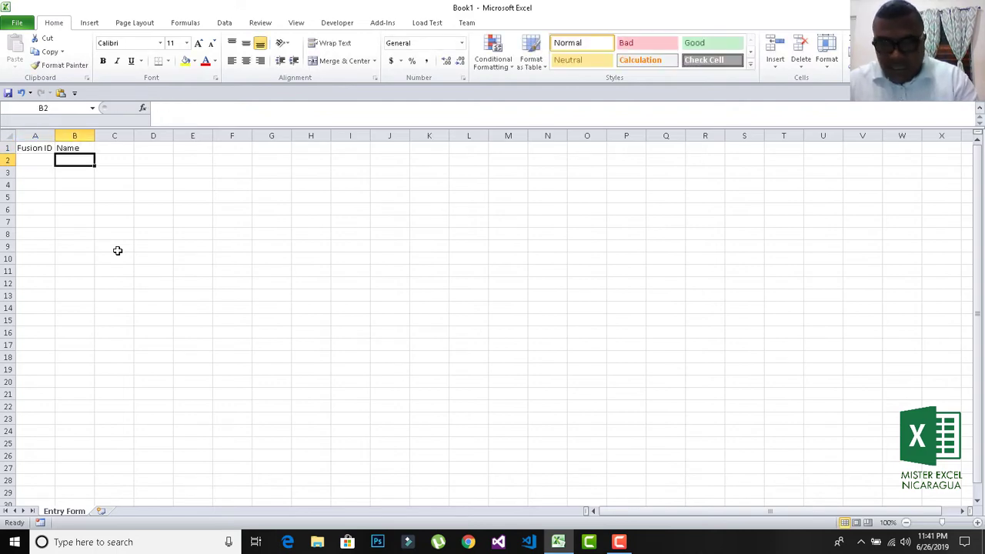
{"action": "key", "text": "Up"}
{"action": "key", "text": "Right"}
{"action": "type", "text": "Last Name"}
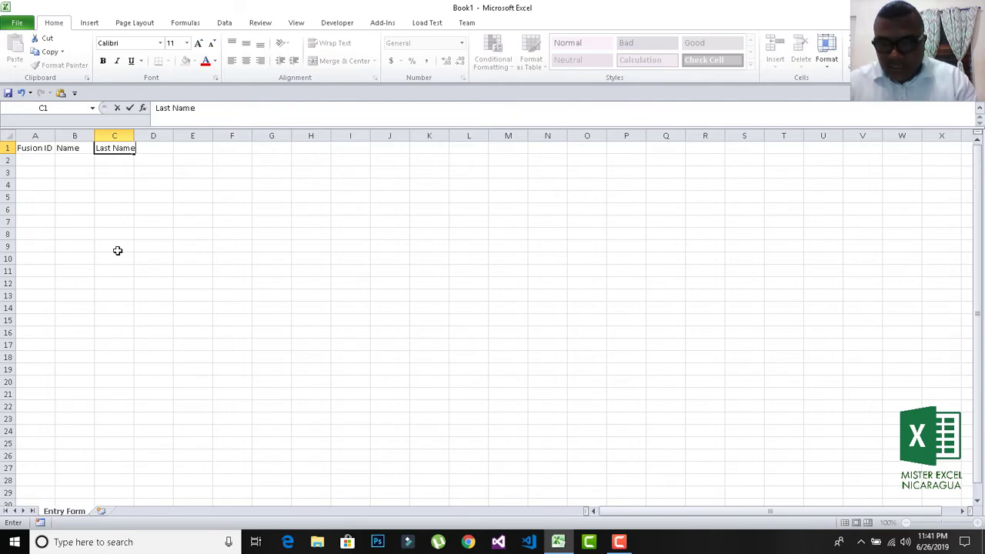
{"action": "key", "text": "Return"}
{"action": "key", "text": "Up"}
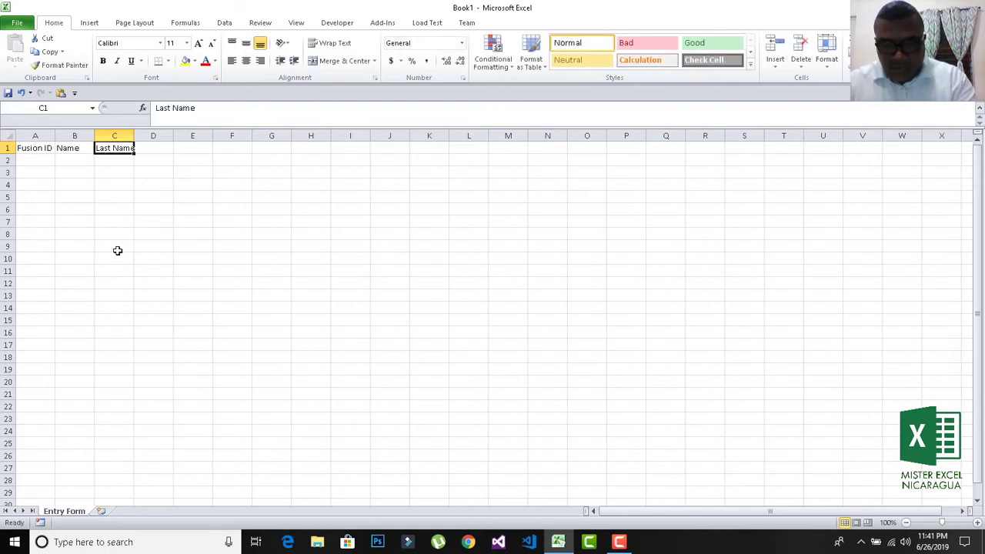
{"action": "key", "text": "Right"}
{"action": "type", "text": "City"}
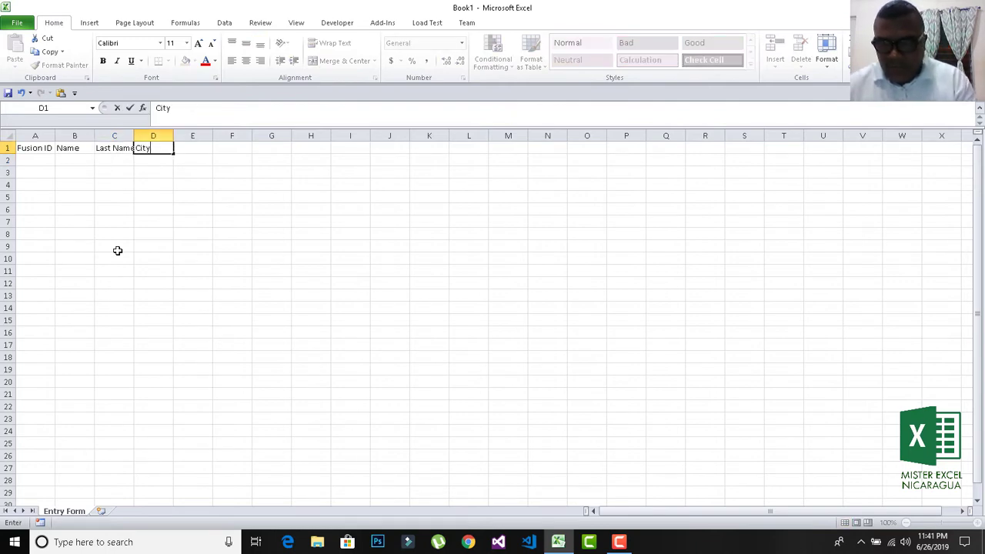
{"action": "key", "text": "Return"}
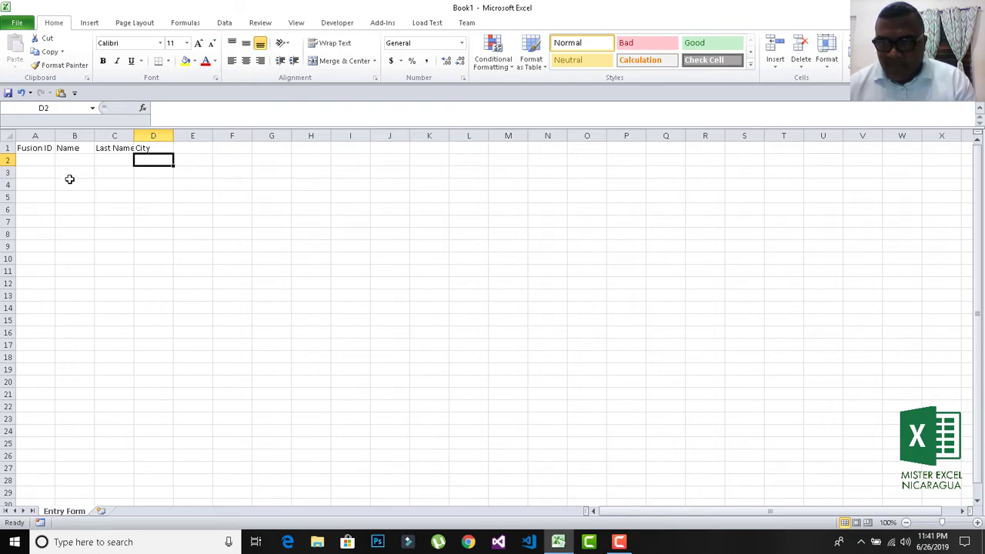
Center columns A–D horizontally and vertically and widen them to an equal larger width.
{"action": "left_click_drag", "start_coordinate": [38, 135], "coordinate": [153, 130]}
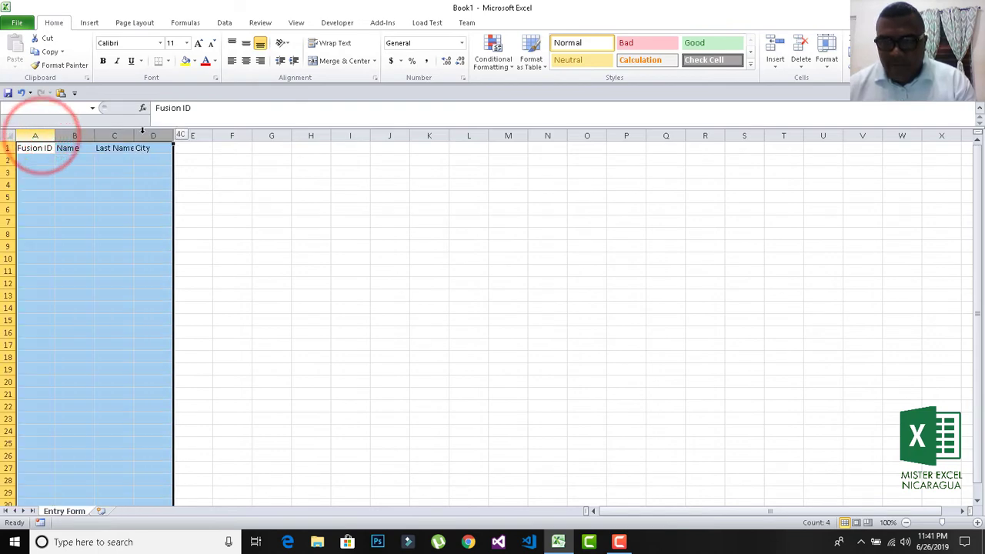
{"action": "left_click", "coordinate": [246, 60]}
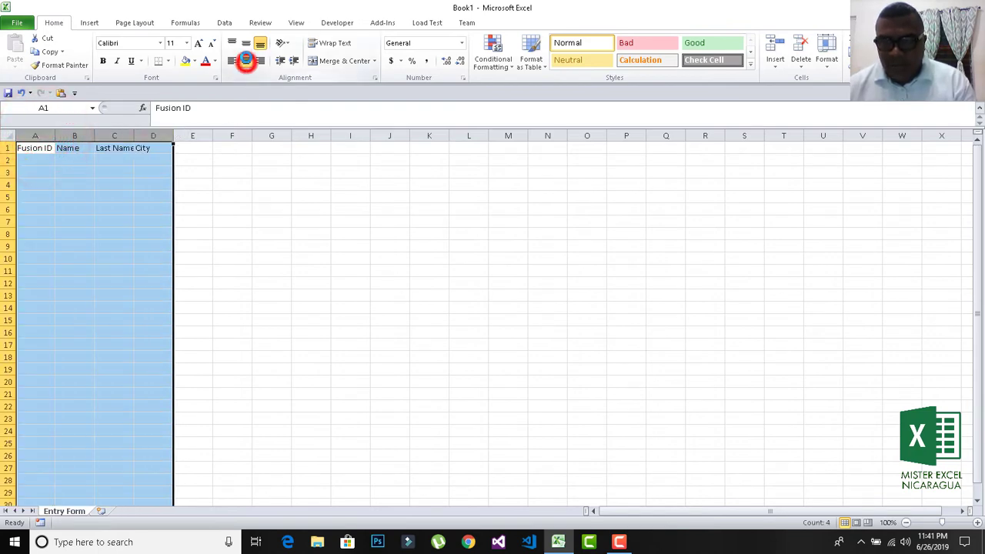
{"action": "left_click", "coordinate": [245, 43]}
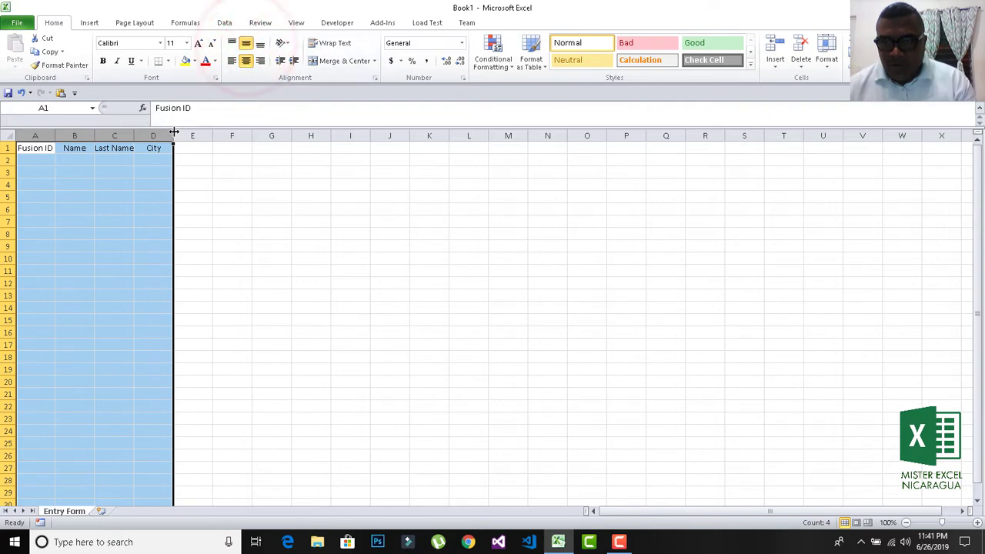
{"action": "left_click_drag", "start_coordinate": [174, 135], "coordinate": [200, 136]}
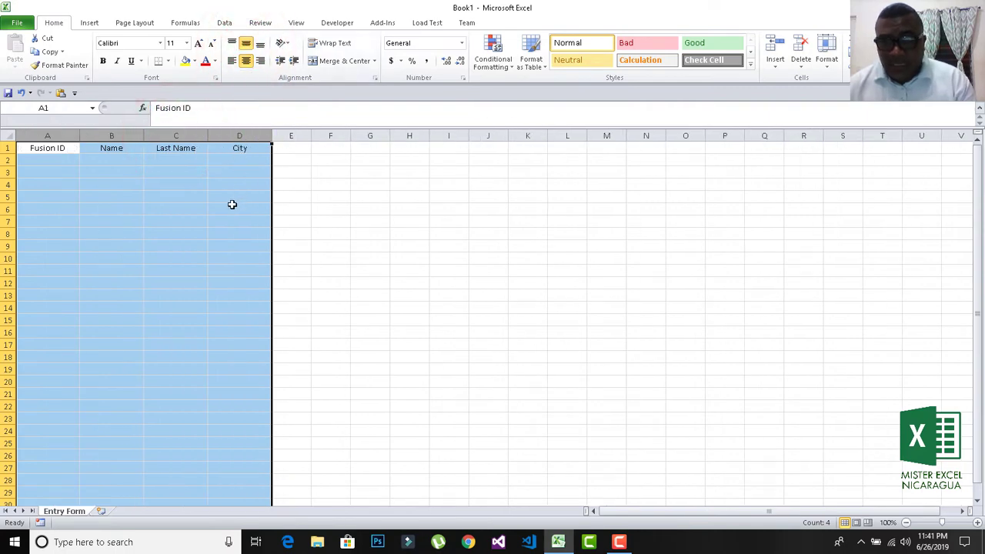
{"action": "left_click", "coordinate": [233, 204]}
Add the Date header in cell E1.
{"action": "left_click", "coordinate": [290, 148]}
{"action": "type", "text": "Date"}
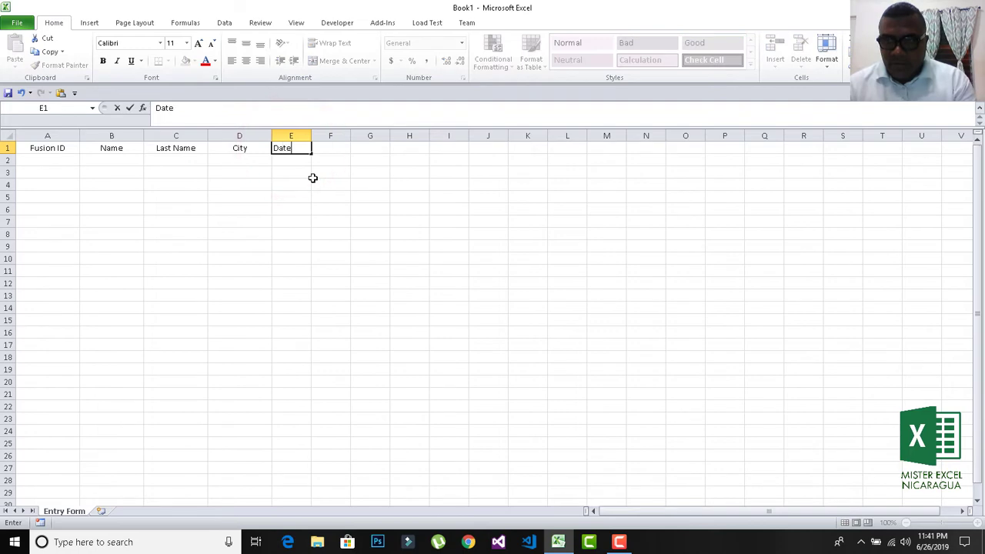
{"action": "key", "text": "Return"}
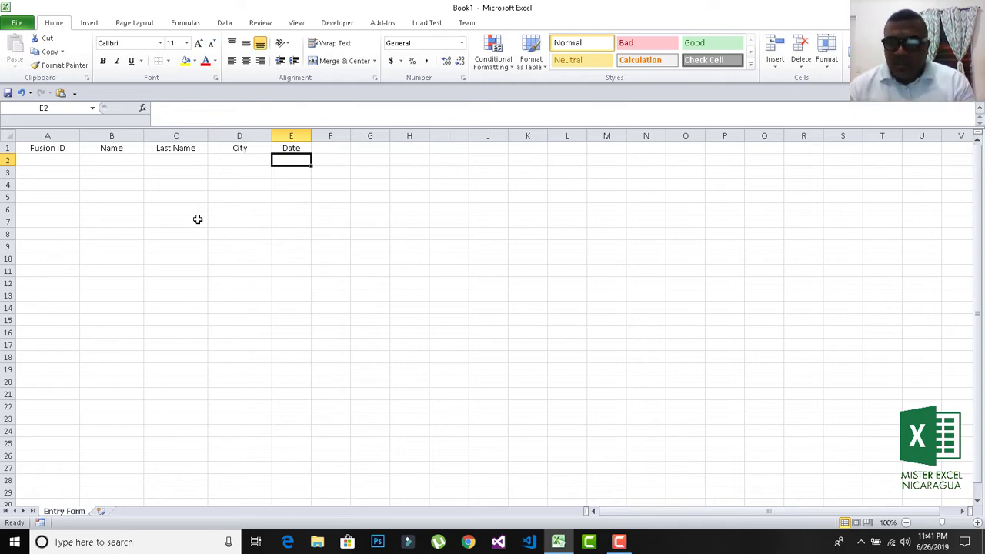
Enter BOPC01 in A2 and fill the series down to BOPC05 in A6.
{"action": "left_click", "coordinate": [34, 162]}
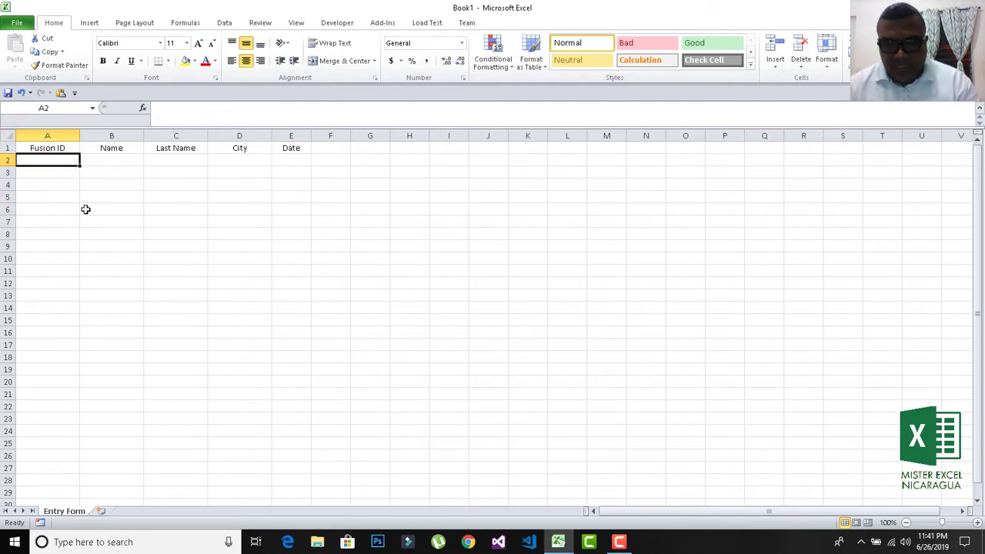
{"action": "type", "text": "BOP"}
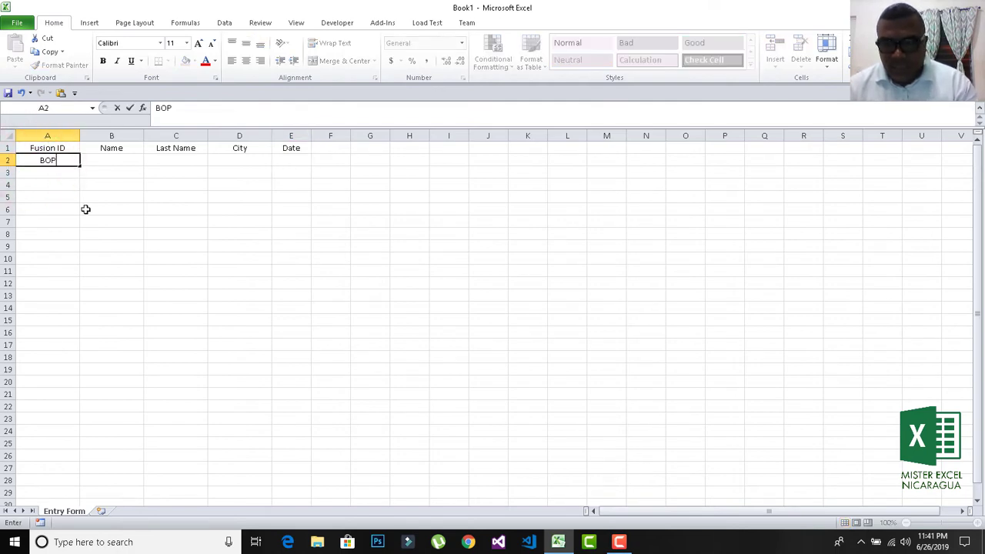
{"action": "type", "text": "C01"}
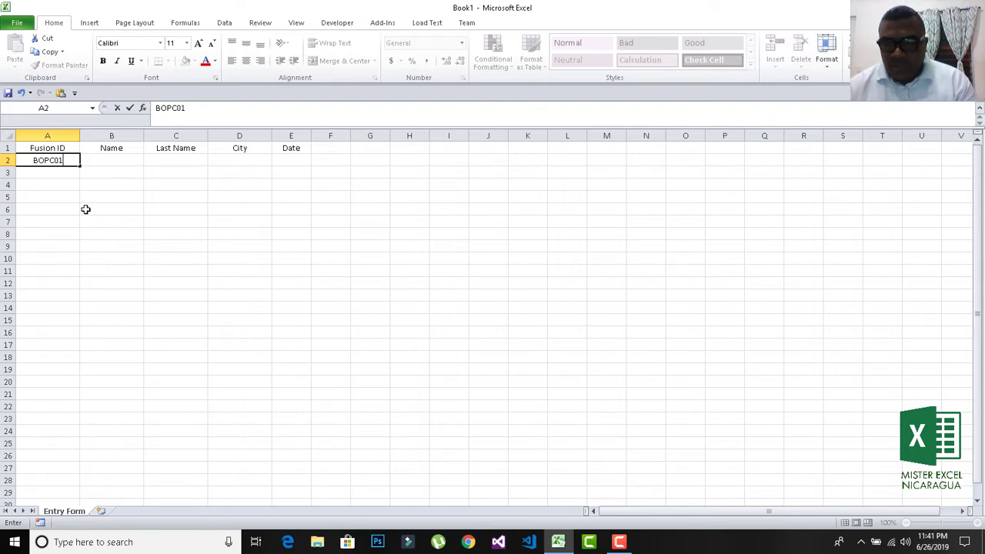
{"action": "key", "text": "Return"}
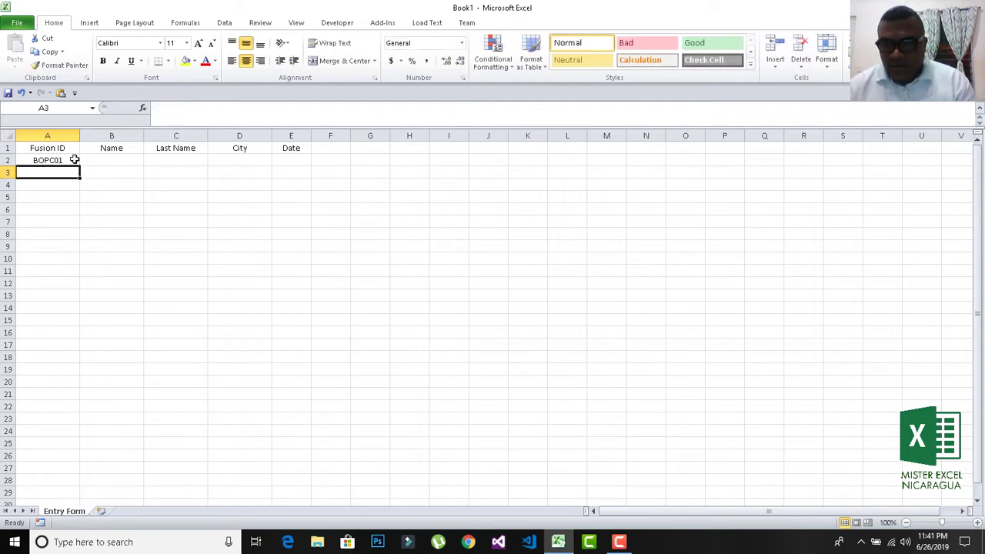
{"action": "left_click", "coordinate": [76, 160]}
{"action": "left_click_drag", "start_coordinate": [79, 165], "coordinate": [84, 221]}
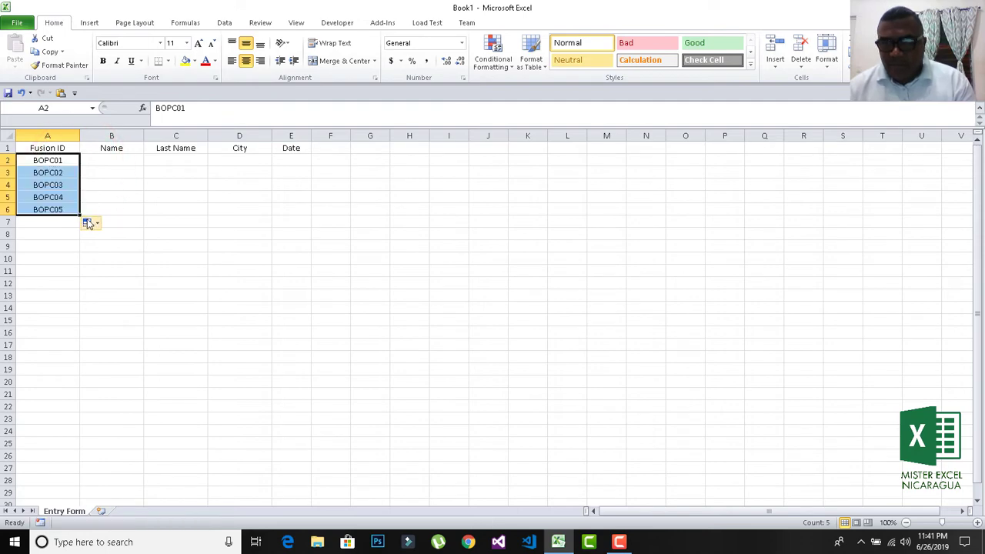
{"action": "left_click", "coordinate": [99, 162]}
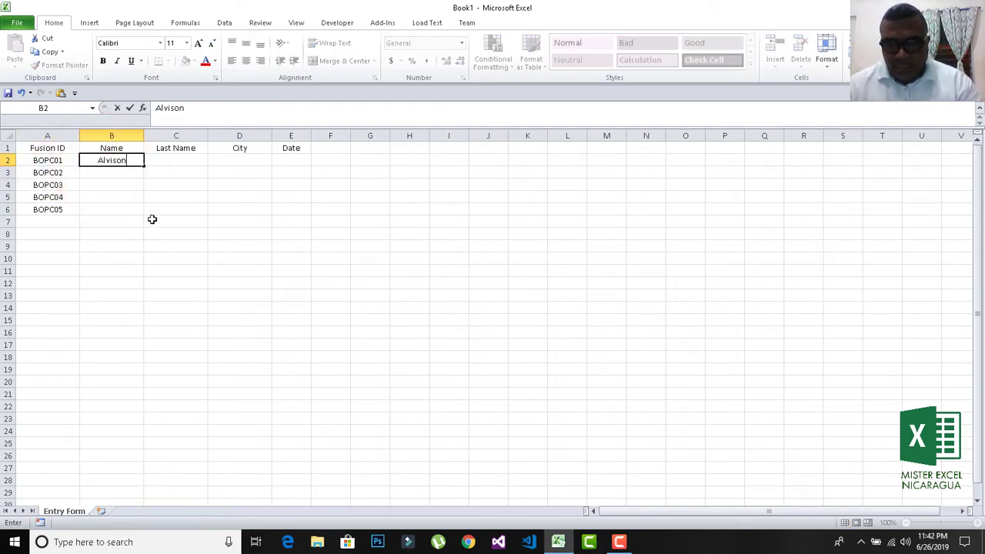
{"action": "key", "text": "Return"}
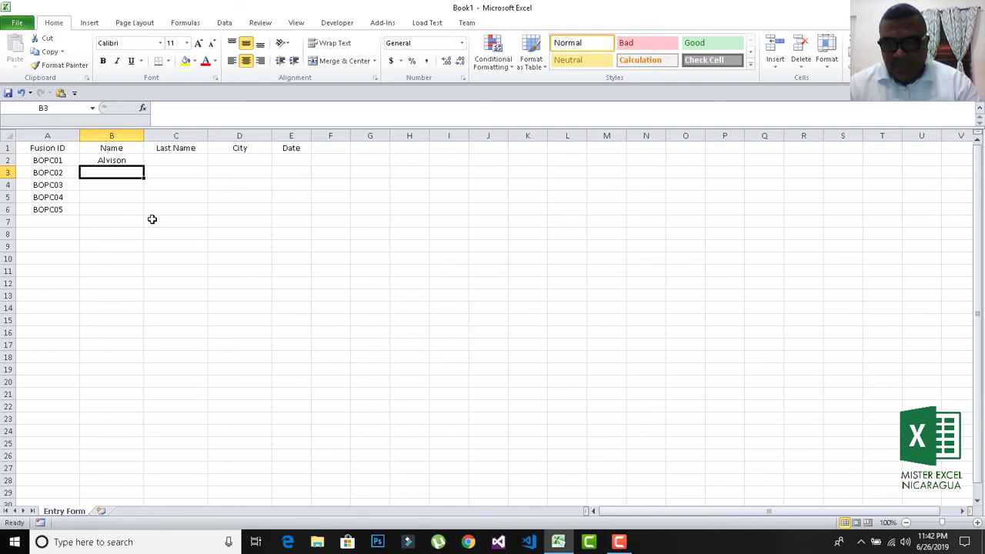
{"action": "key", "text": "Return"}
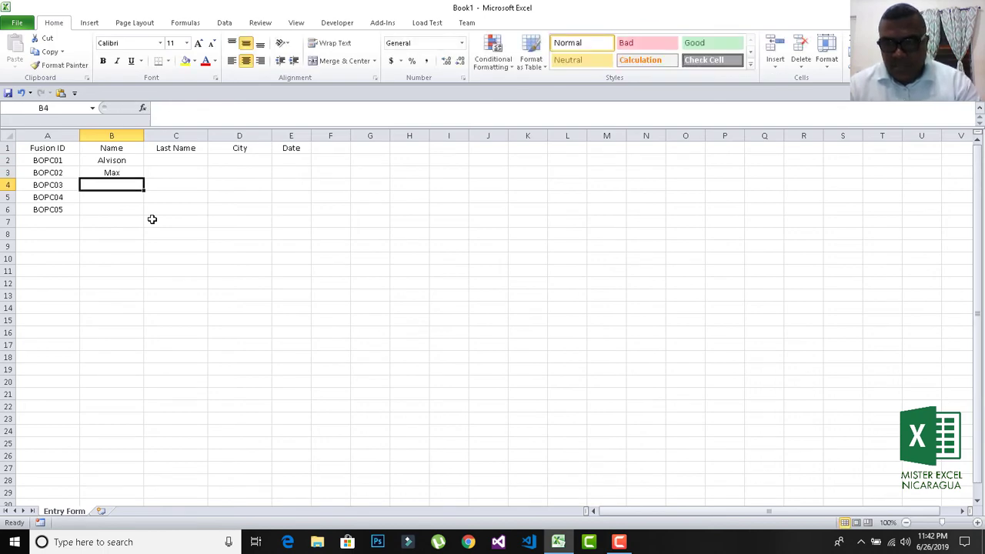
{"action": "key", "text": "Return"}
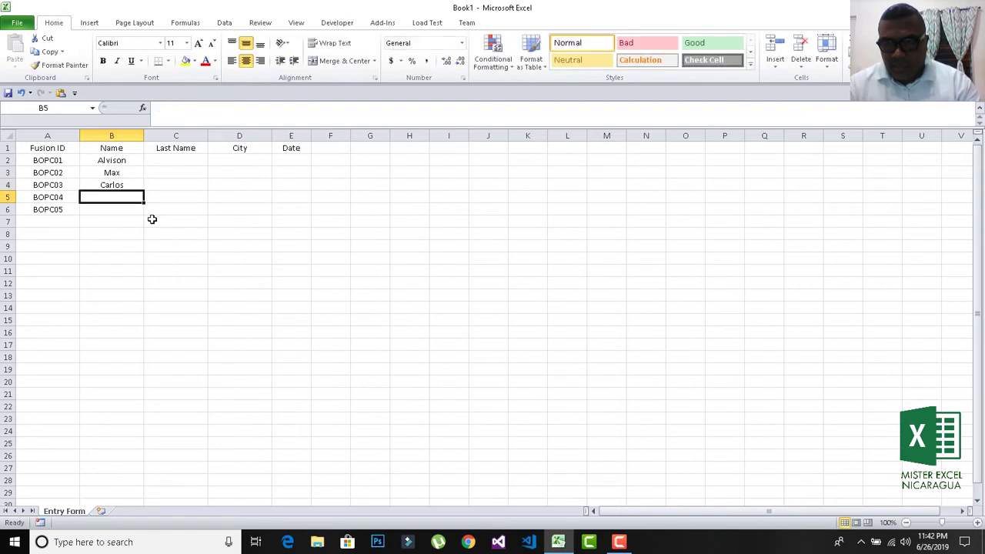
{"action": "key", "text": "Return"}
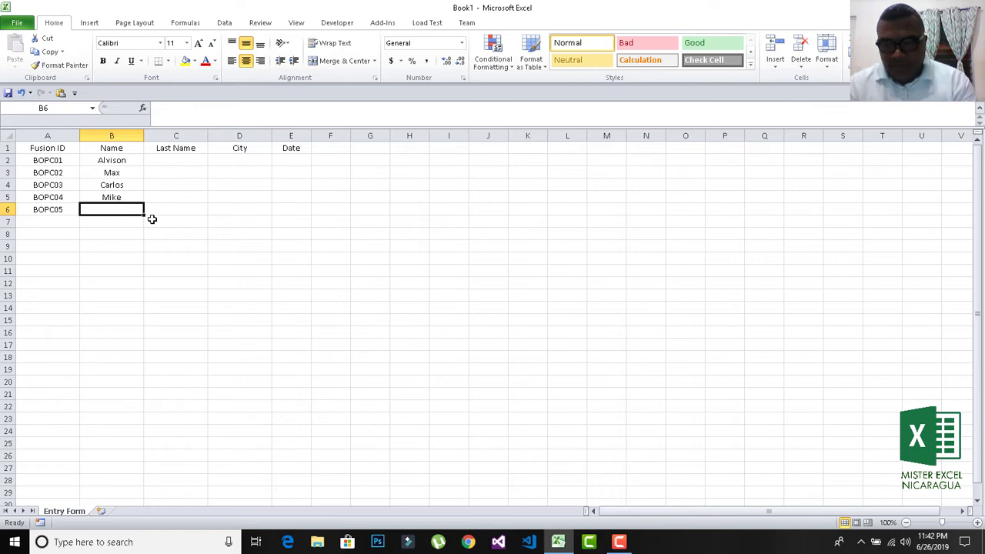
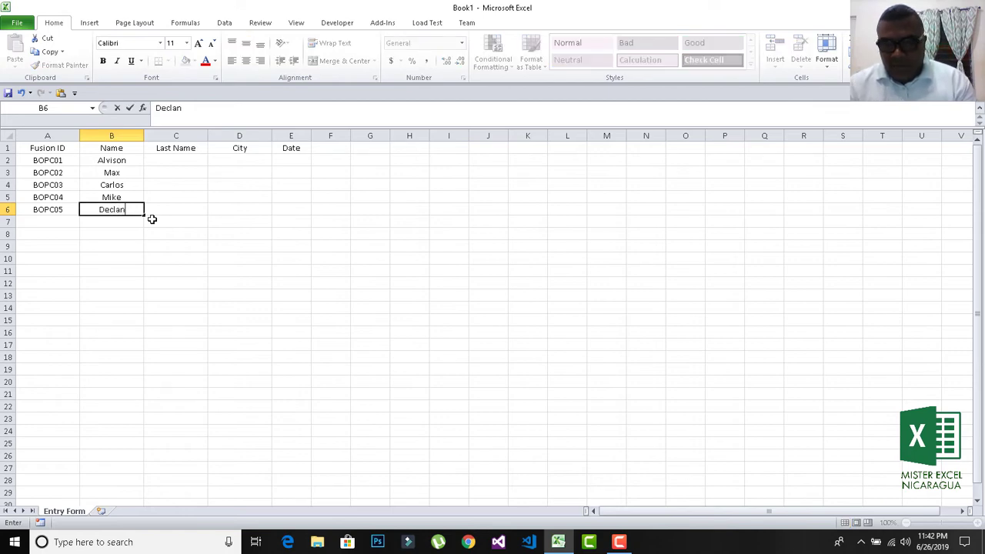
{"action": "key", "text": "Return"}
{"action": "key", "text": "Up"}
{"action": "key", "text": "Up"}
{"action": "key", "text": "Up"}
{"action": "key", "text": "Up"}
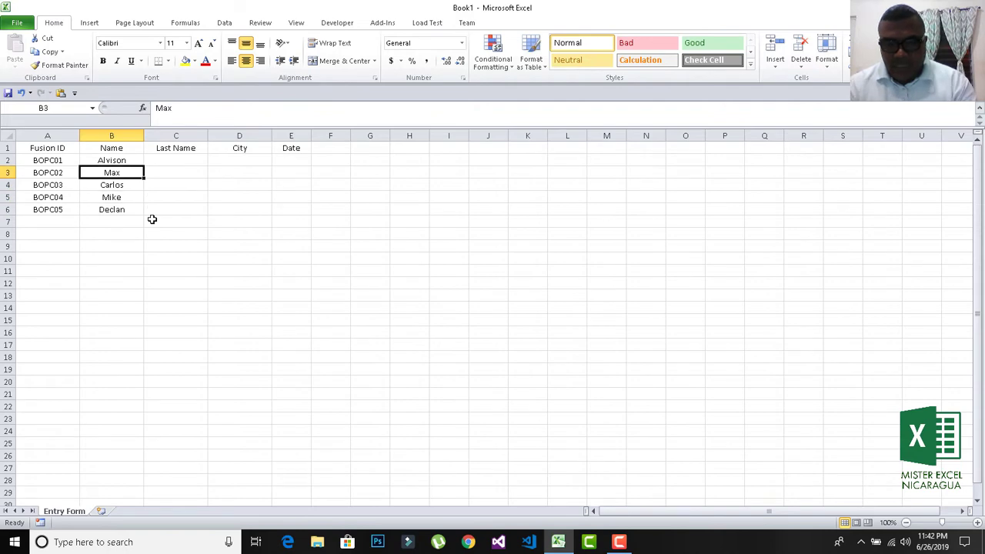
{"action": "key", "text": "Right"}
{"action": "key", "text": "Up"}
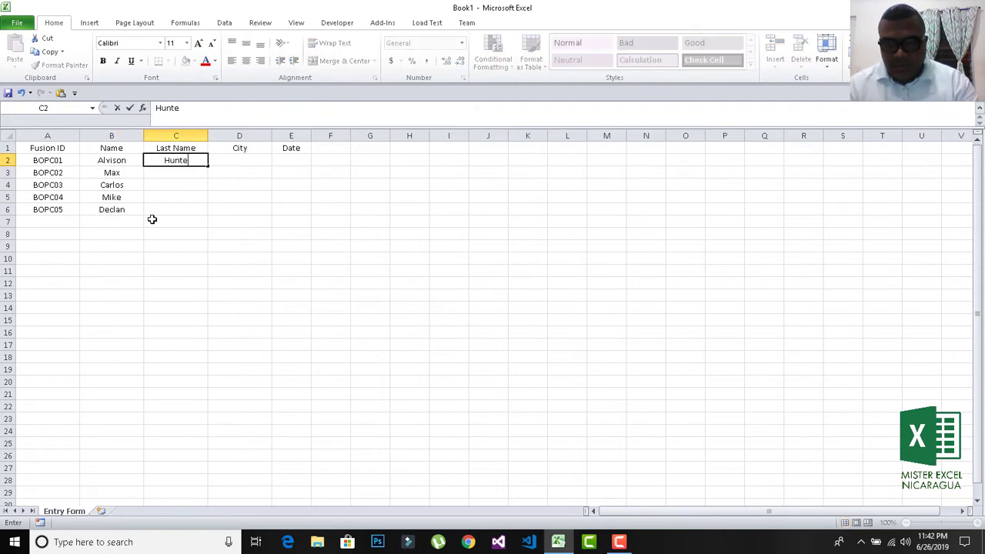
{"action": "key", "text": "Return"}
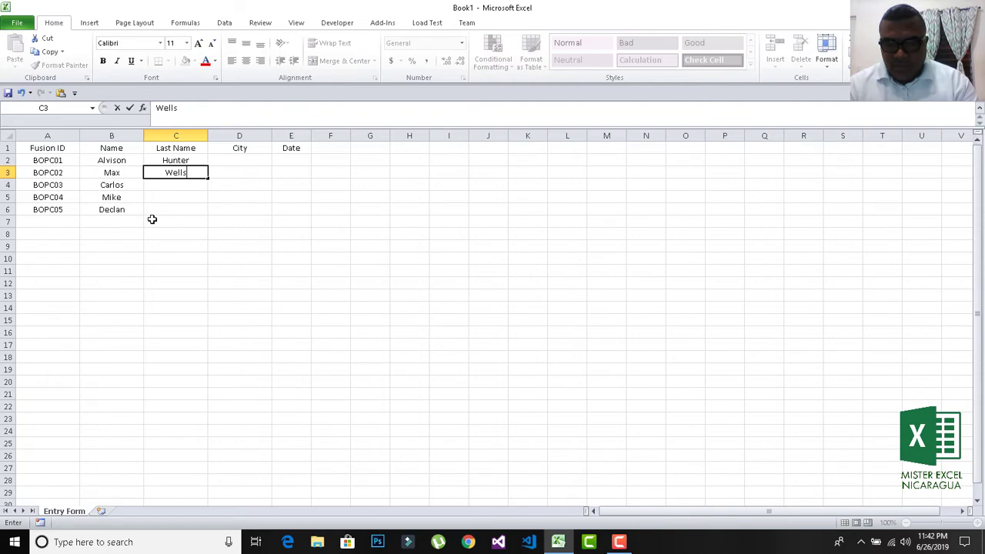
{"action": "key", "text": "Return"}
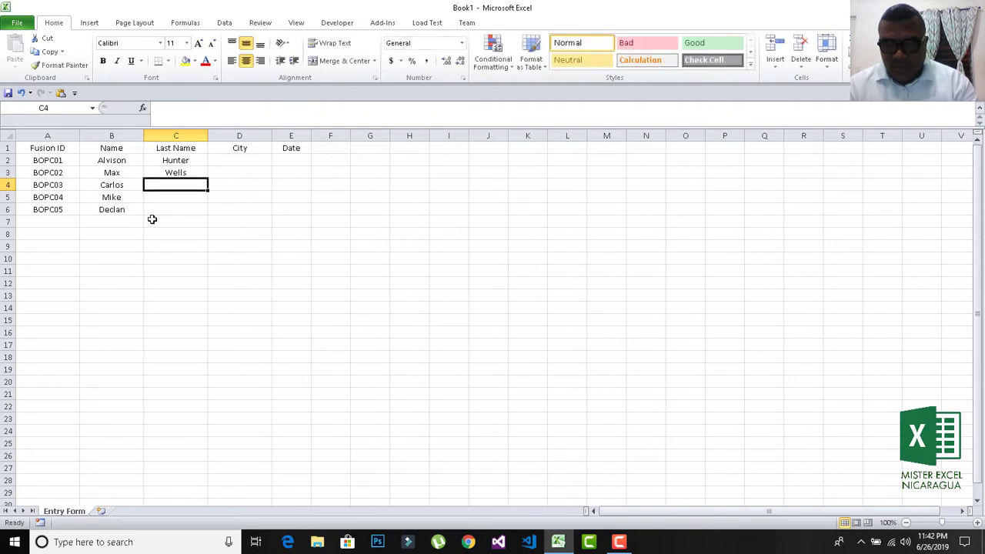
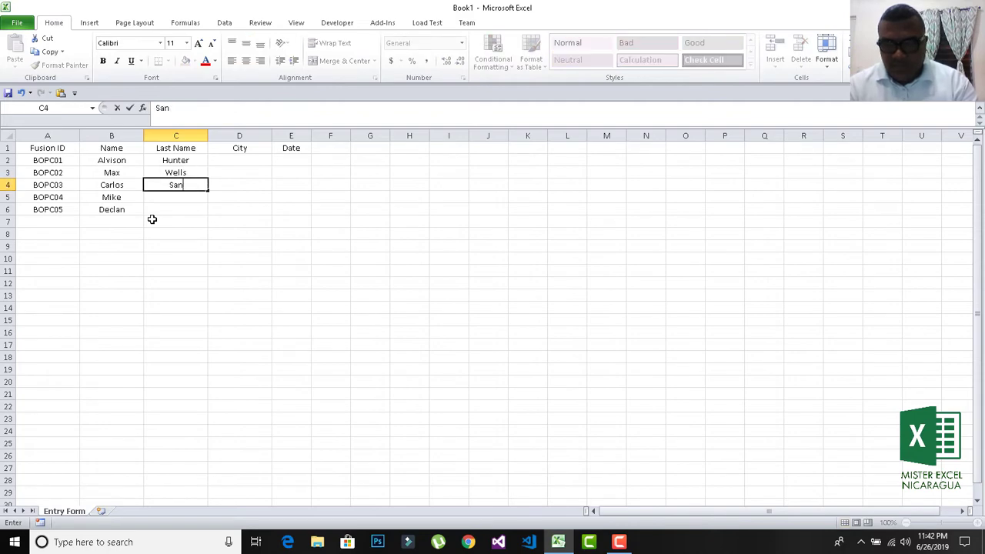
{"action": "key", "text": "Return"}
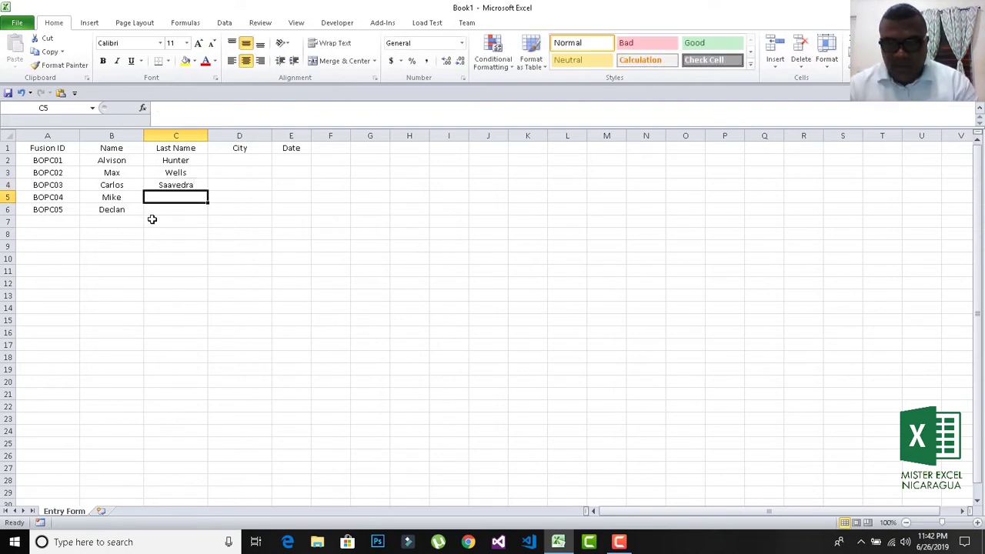
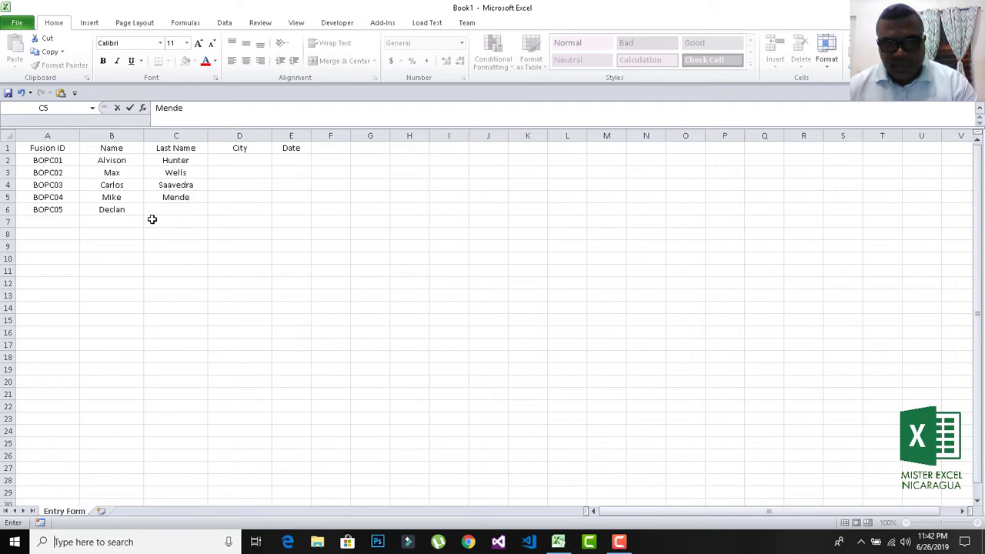
{"action": "key", "text": "super"}
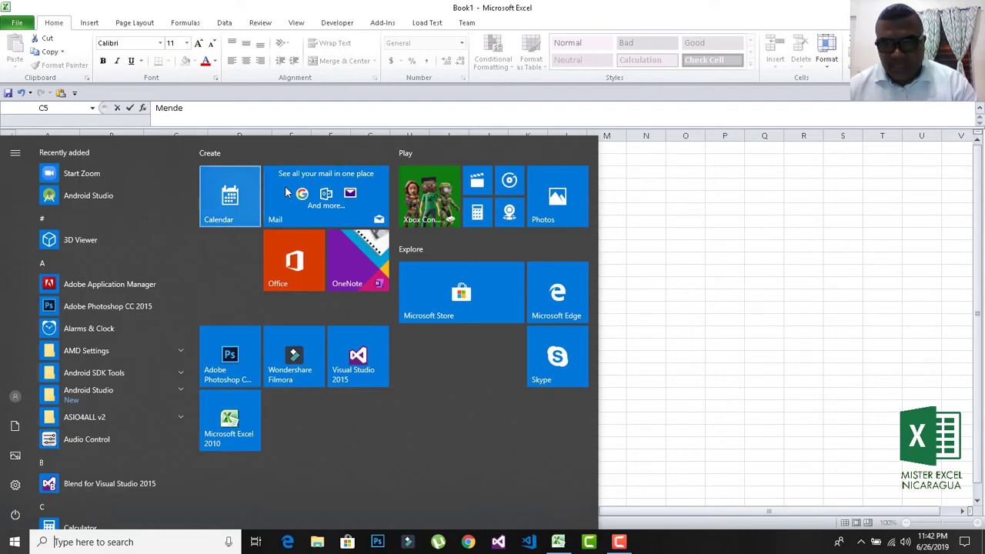
{"action": "left_click", "coordinate": [653, 240]}
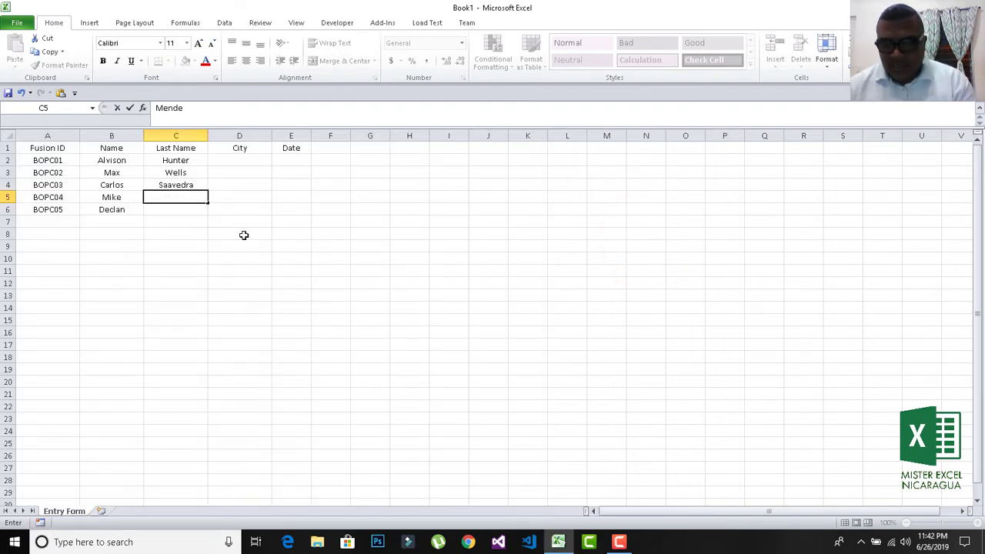
{"action": "type", "text": "z"}
{"action": "key", "text": "Return"}
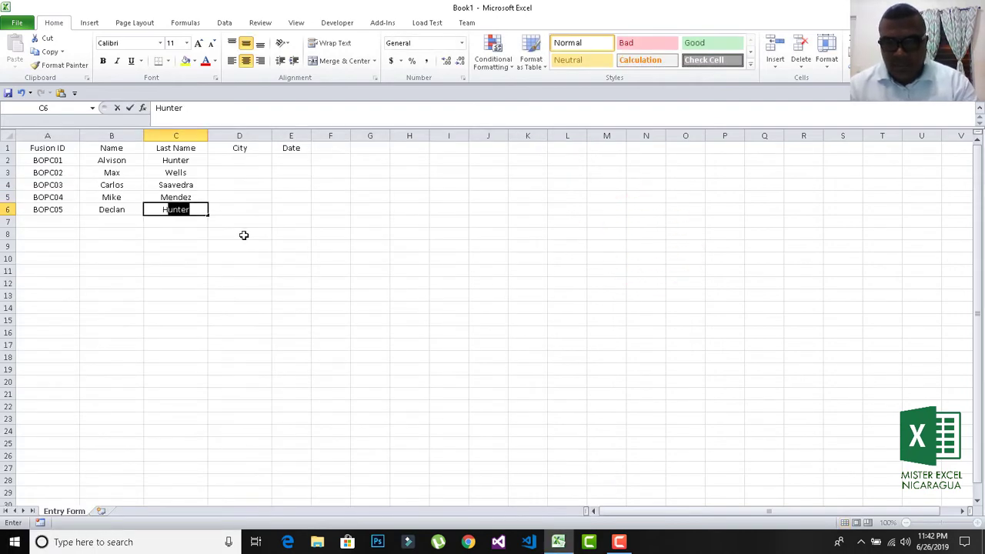
{"action": "key", "text": "Return"}
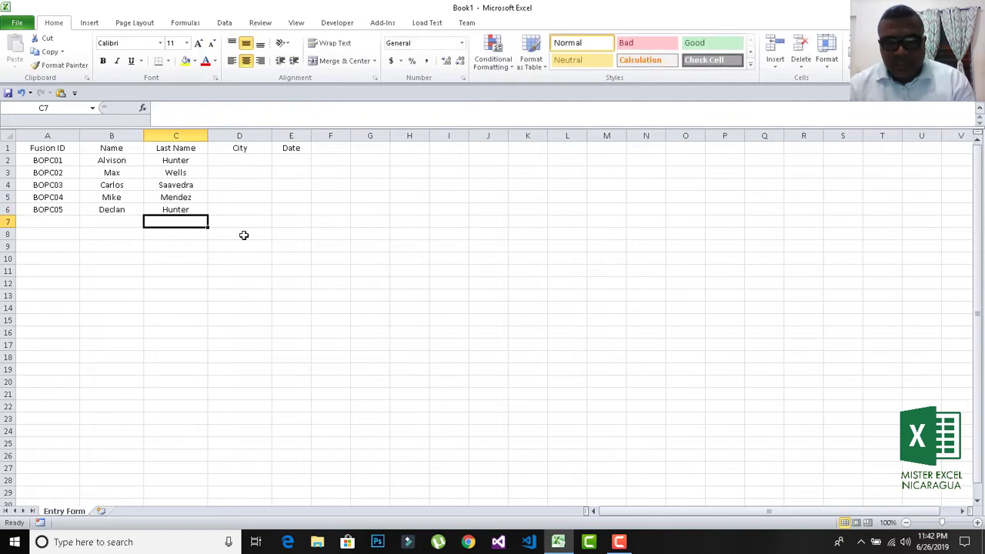
{"action": "key", "text": "Up"}
{"action": "key", "text": "Up"}
{"action": "key", "text": "Up"}
{"action": "key", "text": "Right"}
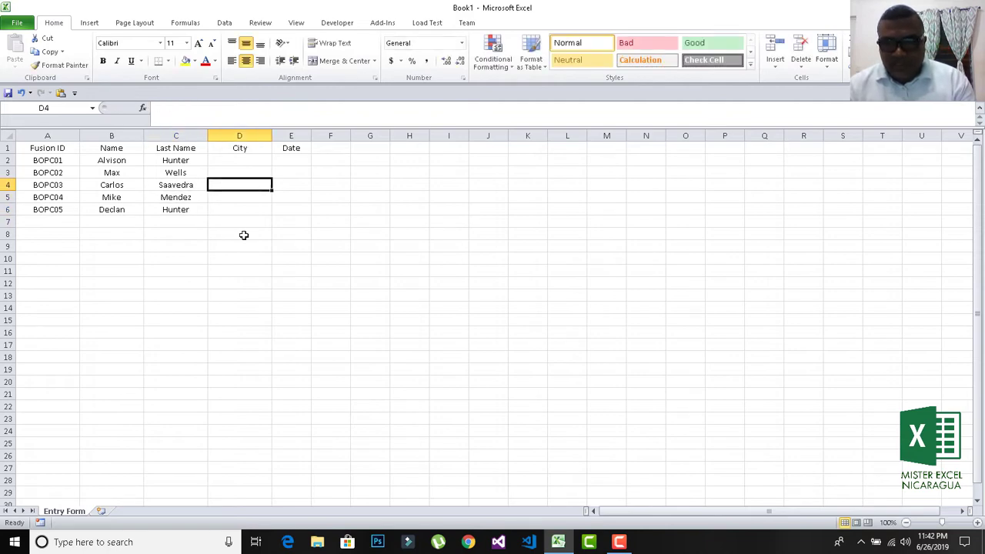
Enter the cities Jinotepe, Managua and Ticuantepe in D2:D4.
{"action": "key", "text": "Up"}
{"action": "key", "text": "Up"}
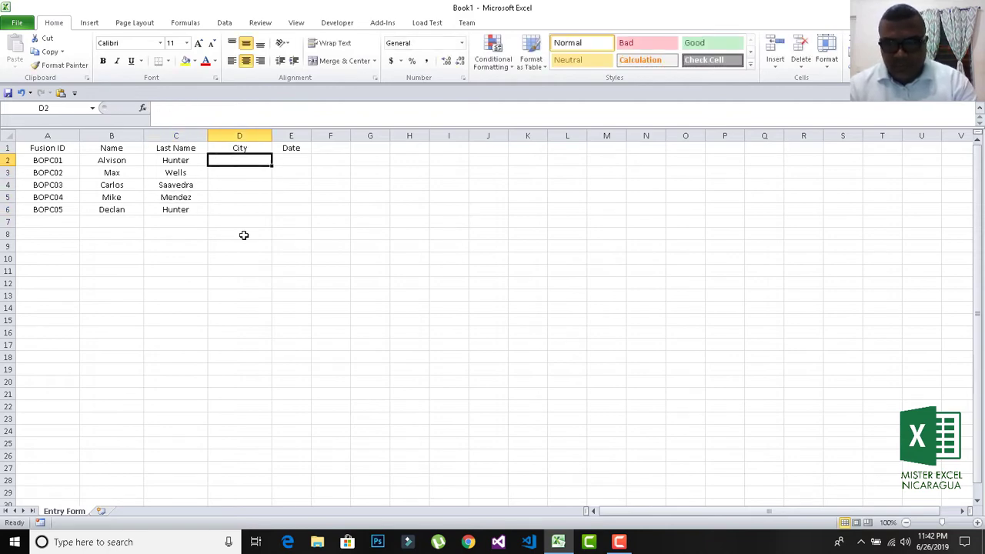
{"action": "type", "text": "Jinotep"}
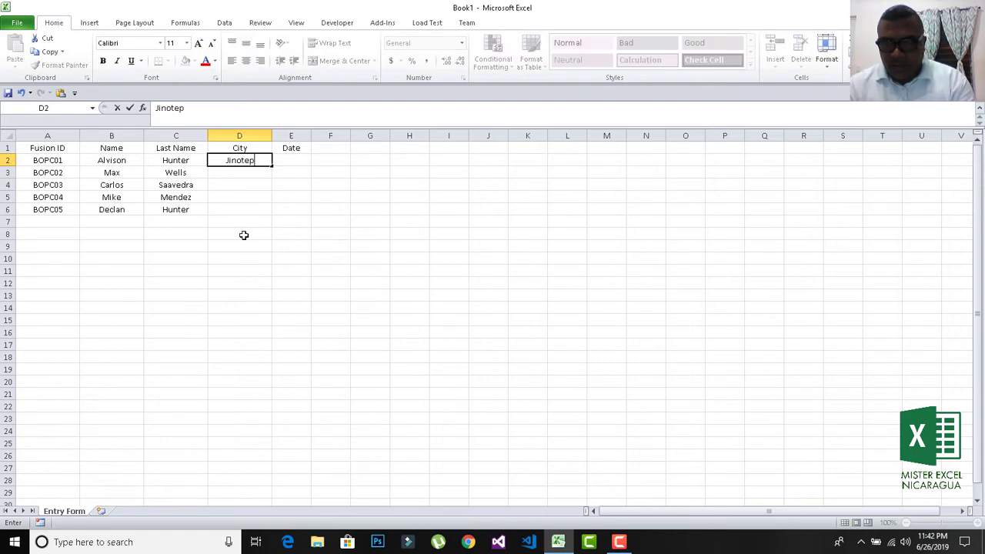
{"action": "type", "text": "e"}
{"action": "key", "text": "Return"}
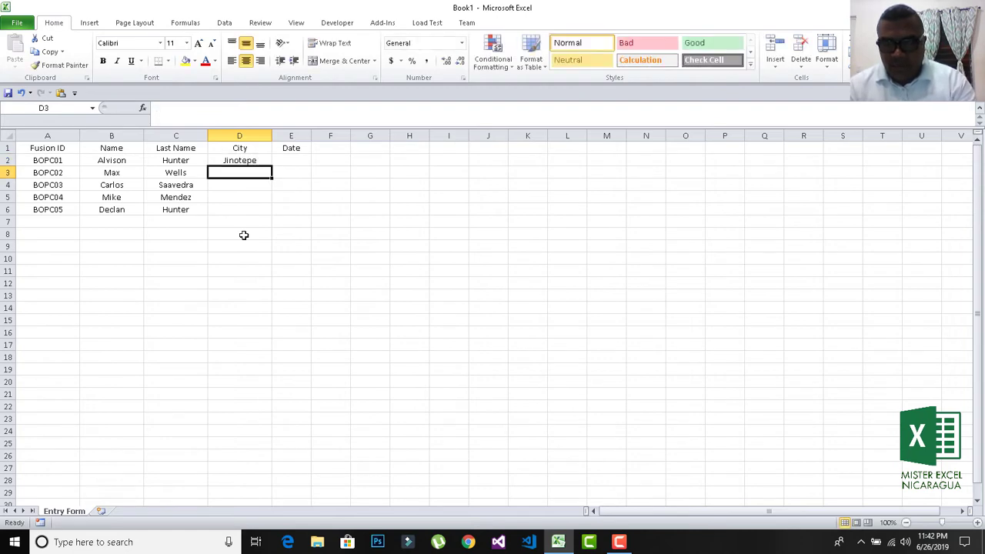
{"action": "type", "text": "Managua"}
{"action": "key", "text": "Return"}
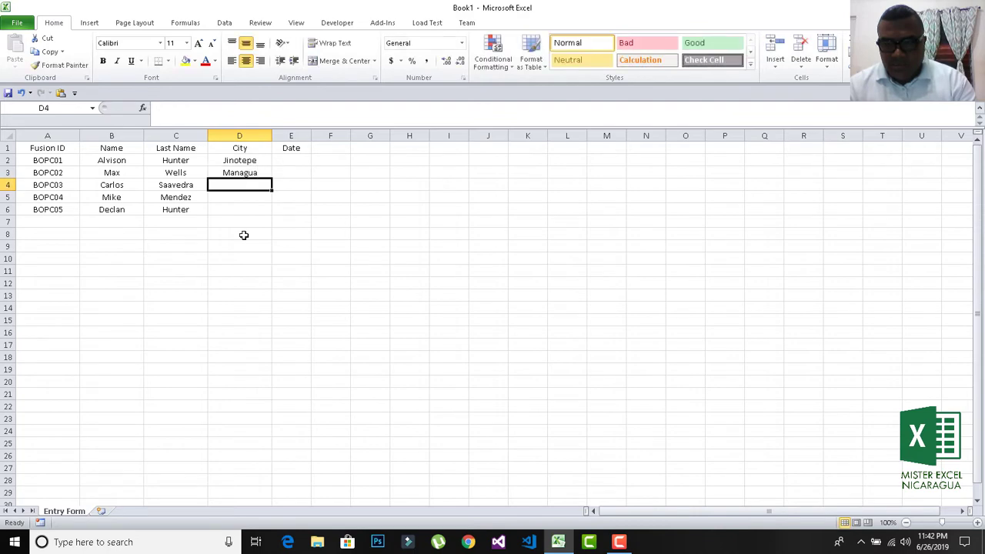
{"action": "type", "text": "T"}
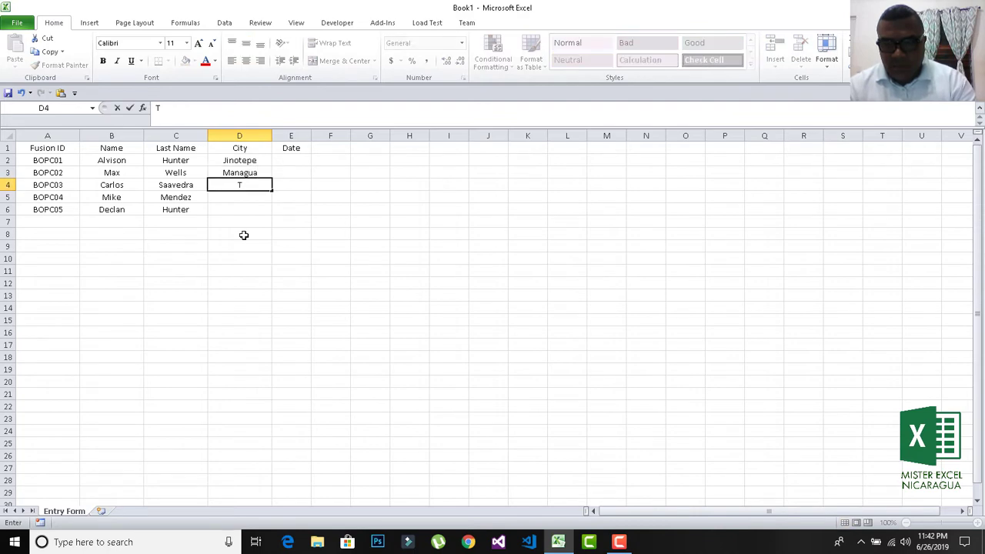
{"action": "type", "text": "icuantepe"}
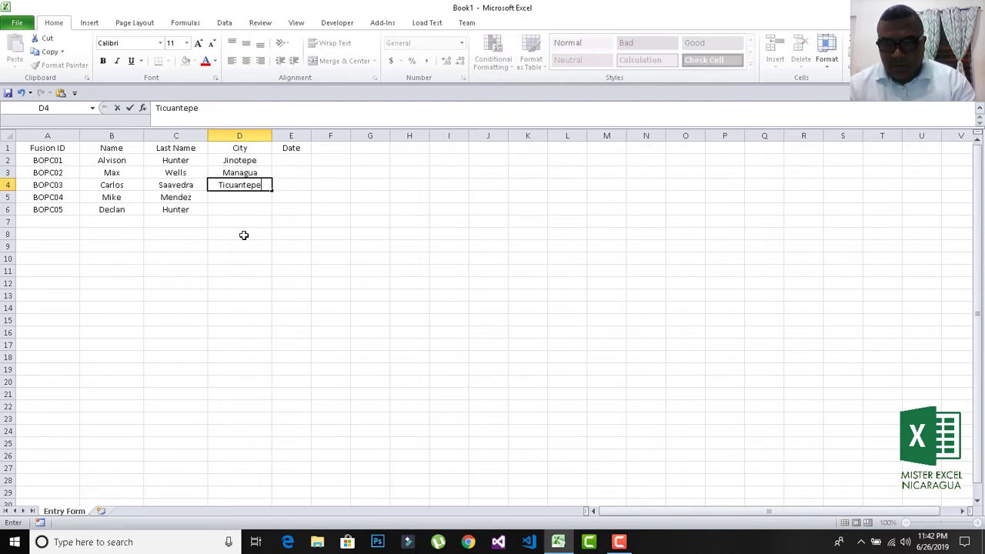
{"action": "key", "text": "Return"}
Enter the cities Managua and Granada in D5:D6.
{"action": "type", "text": "Man"}
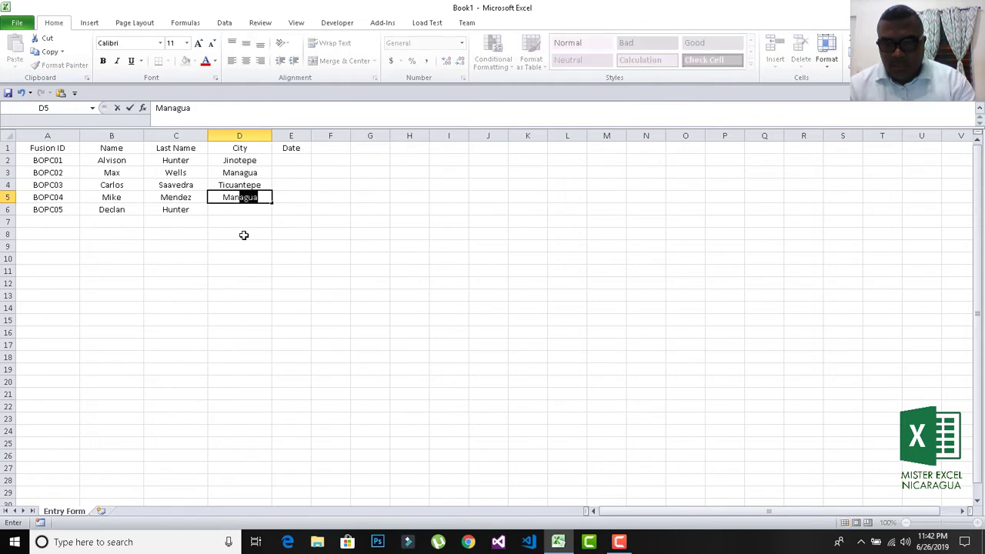
{"action": "key", "text": "Return"}
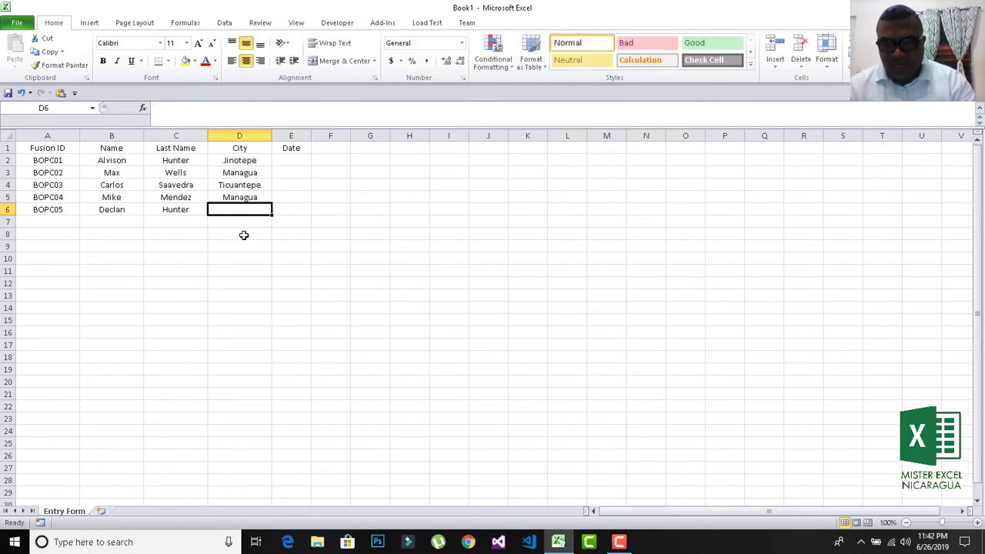
{"action": "type", "text": "Gehara"}
{"action": "key", "text": "BackSpace"}
{"action": "key", "text": "BackSpace"}
{"action": "key", "text": "BackSpace"}
{"action": "key", "text": "BackSpace"}
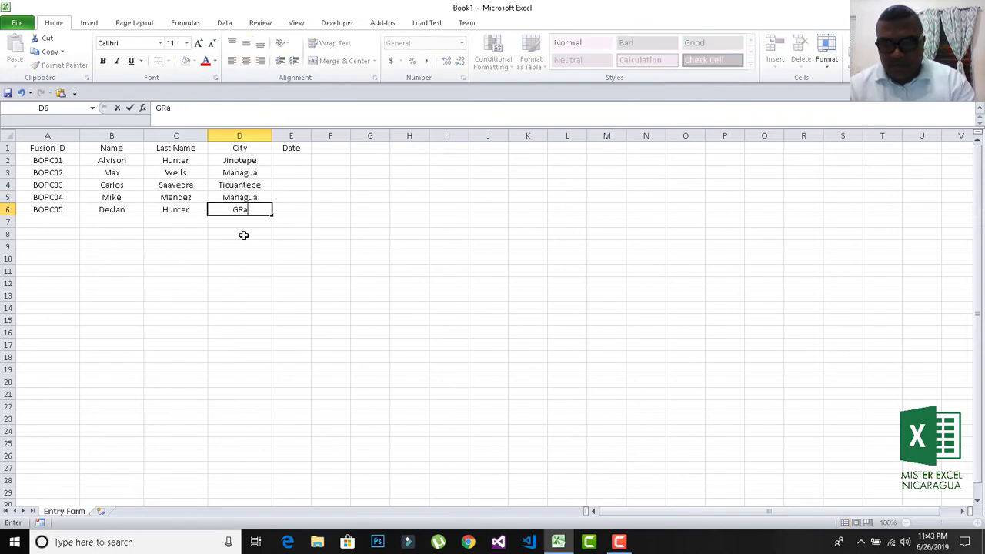
{"action": "key", "text": "BackSpace"}
{"action": "type", "text": "ra"}
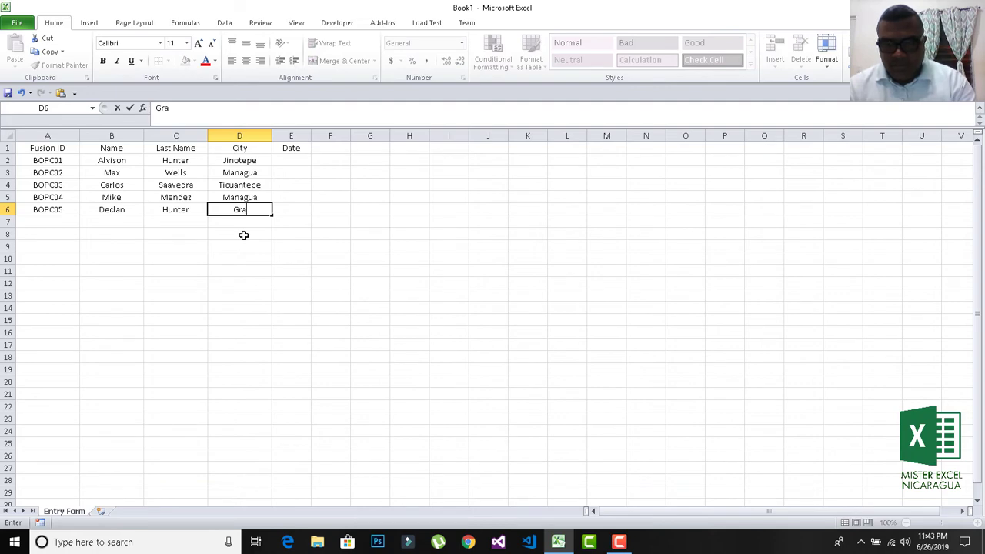
{"action": "type", "text": "nada"}
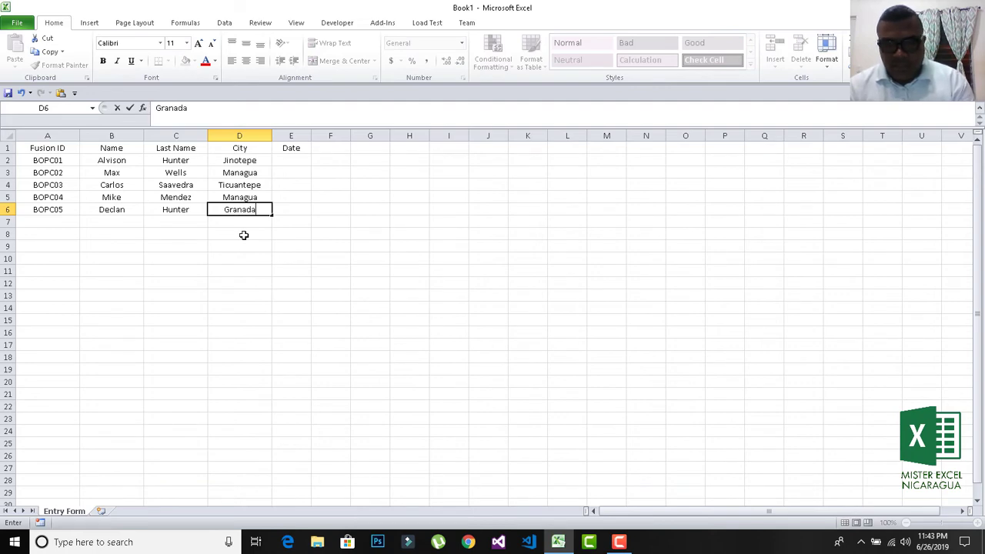
{"action": "key", "text": "Return"}
{"action": "key", "text": "Up"}
{"action": "key", "text": "Up"}
{"action": "key", "text": "Up"}
{"action": "key", "text": "Up"}
{"action": "key", "text": "Up"}
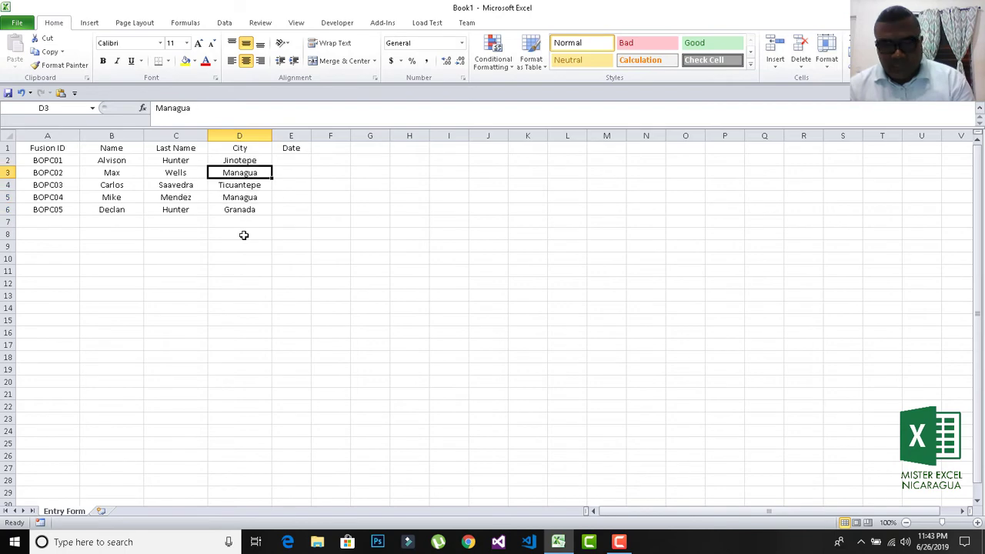
{"action": "key", "text": "Right"}
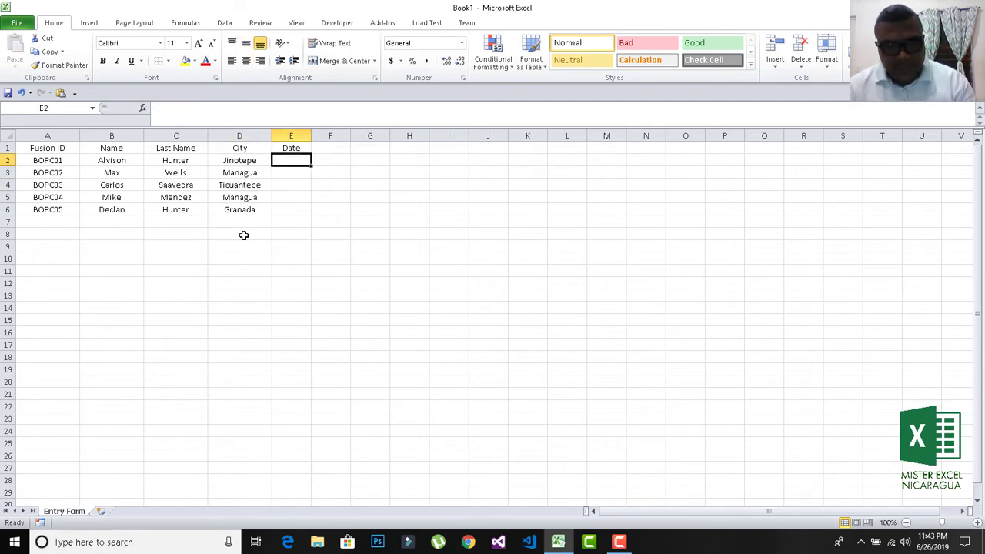
Enter 02/09/2016 in E2, fill consecutive dates down to E6, and widen column E.
{"action": "type", "text": "02/"}
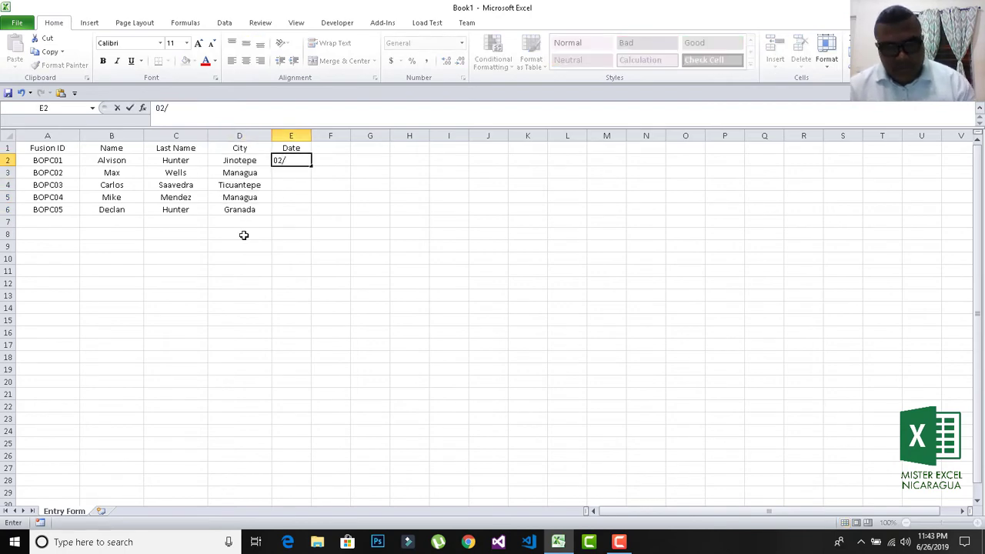
{"action": "type", "text": "09/"}
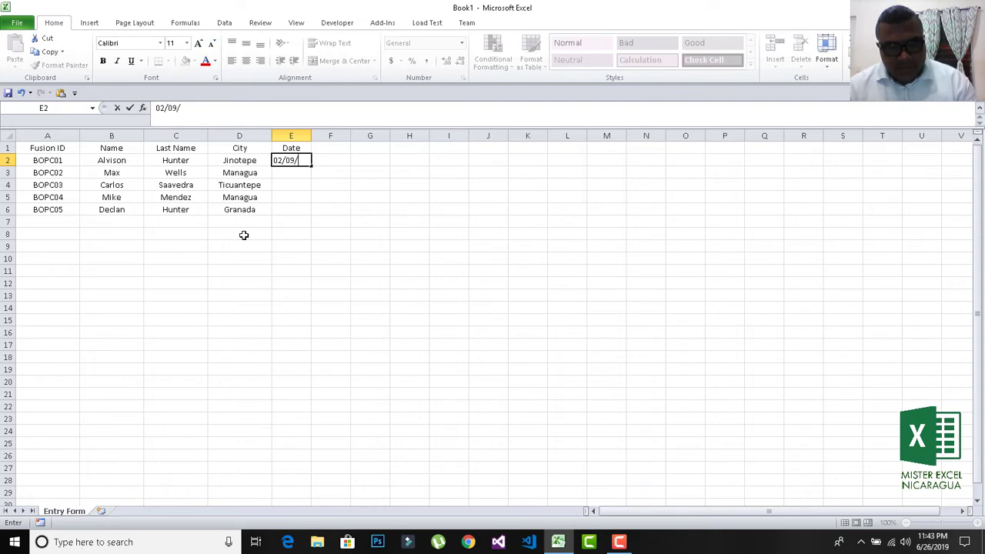
{"action": "type", "text": "2016"}
{"action": "key", "text": "Return"}
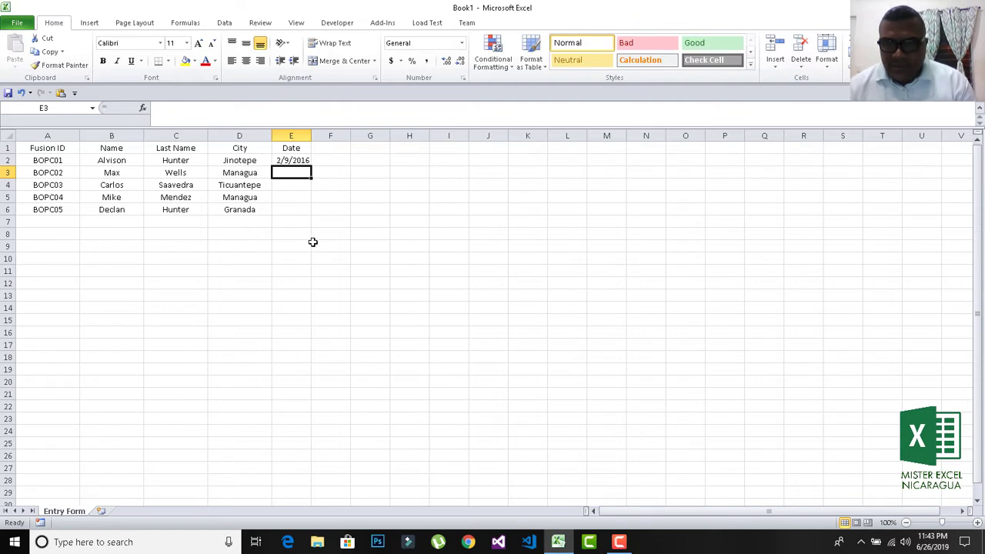
{"action": "left_click", "coordinate": [297, 160]}
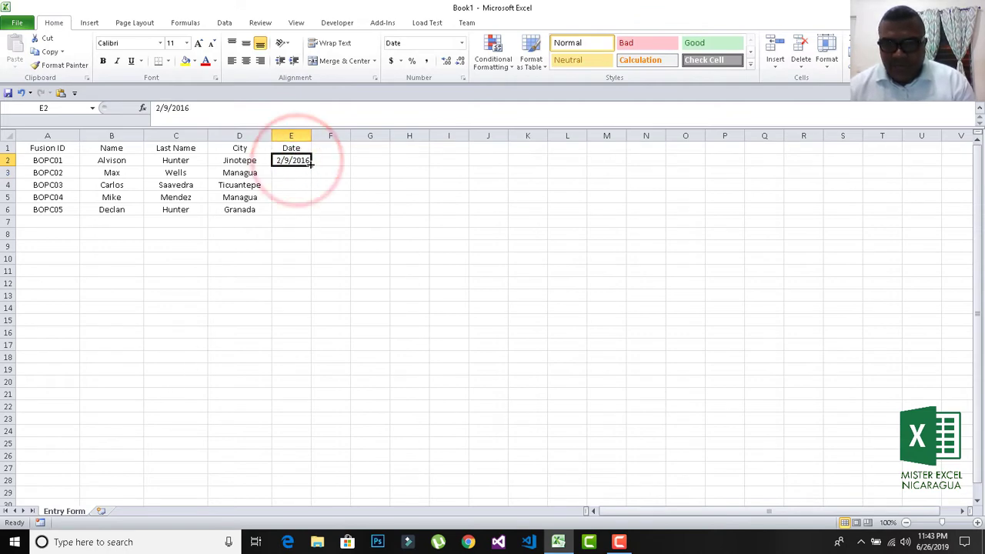
{"action": "left_click_drag", "start_coordinate": [312, 164], "coordinate": [313, 217]}
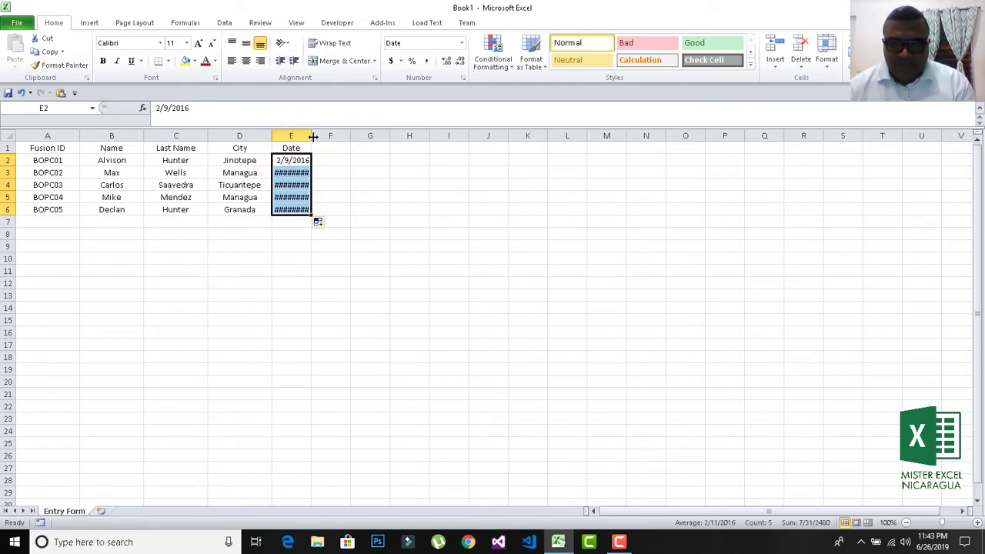
{"action": "left_click_drag", "start_coordinate": [311, 136], "coordinate": [331, 137]}
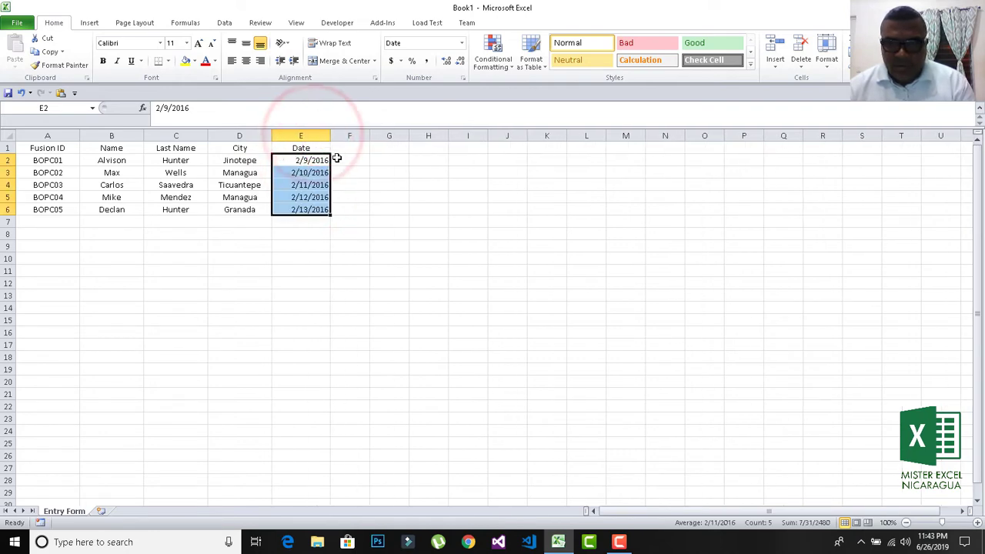
{"action": "left_click", "coordinate": [327, 221]}
Change the dates in E3 and E4 to 2/10/2018 and 2/11/2015.
{"action": "left_click", "coordinate": [310, 172]}
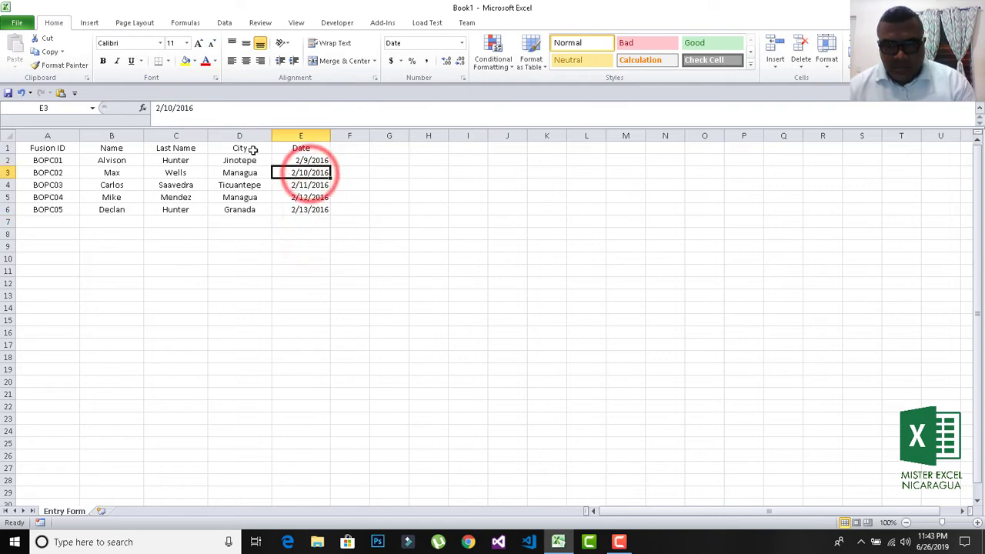
{"action": "left_click", "coordinate": [206, 112]}
{"action": "key", "text": "BackSpace"}
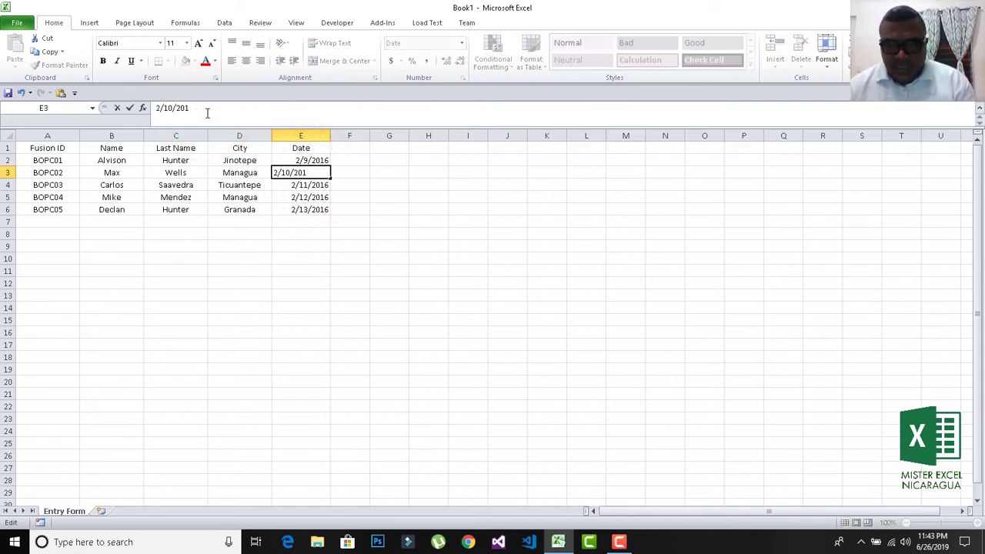
{"action": "type", "text": "8"}
{"action": "key", "text": "Return"}
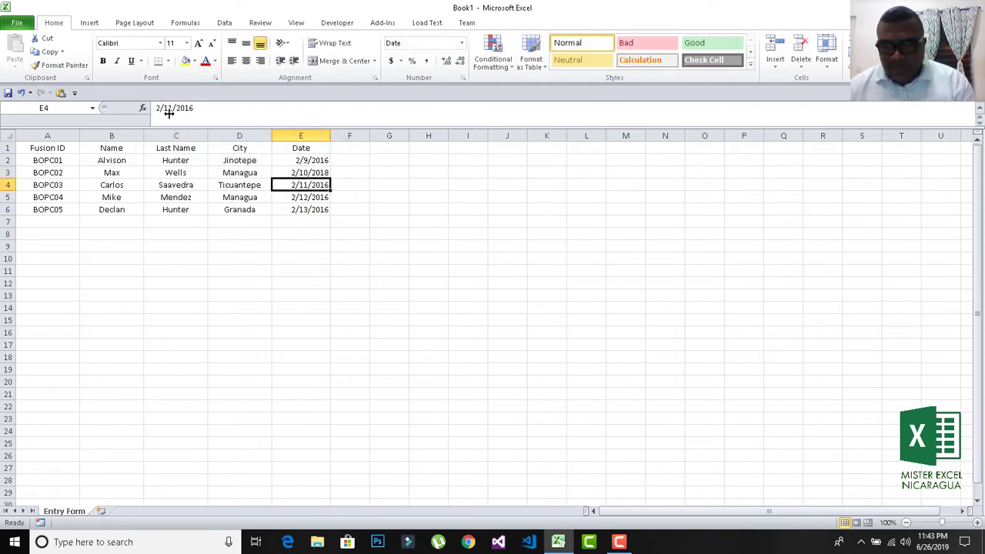
{"action": "left_click", "coordinate": [213, 106]}
{"action": "type", "text": "\\"}
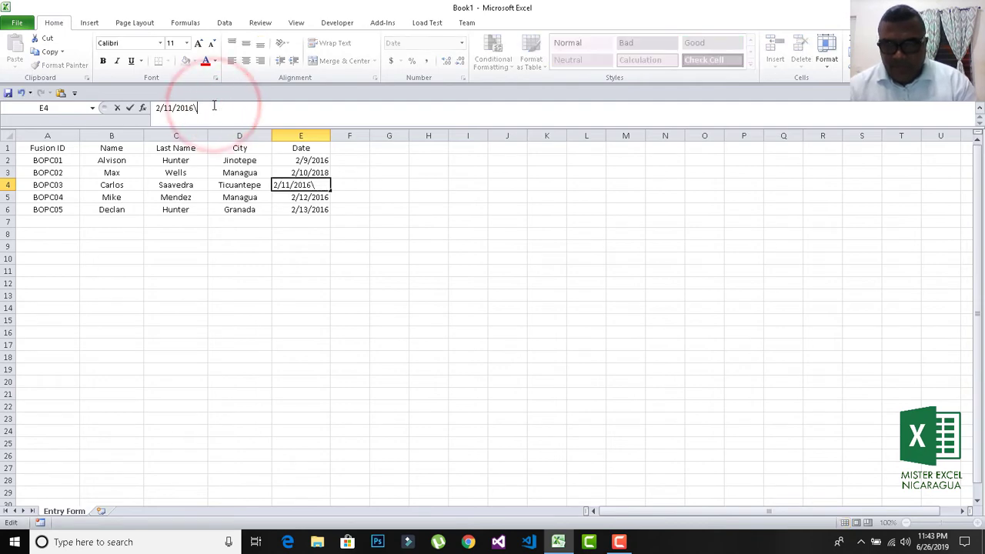
{"action": "key", "text": "BackSpace"}
{"action": "key", "text": "BackSpace"}
{"action": "type", "text": "5"}
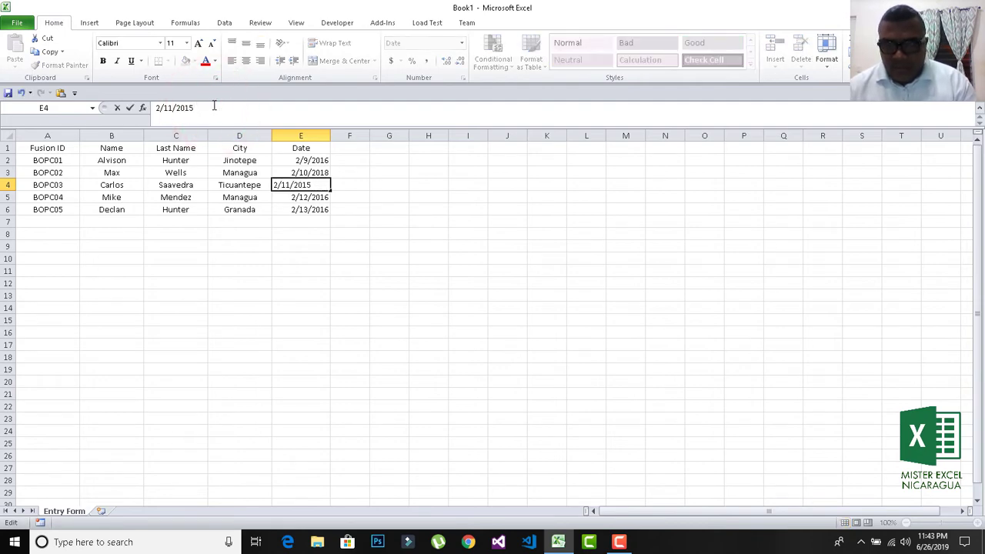
{"action": "key", "text": "Return"}
Change the dates in E5 and E6 to 2/12/2017 and 2/13/2019.
{"action": "left_click", "coordinate": [214, 105]}
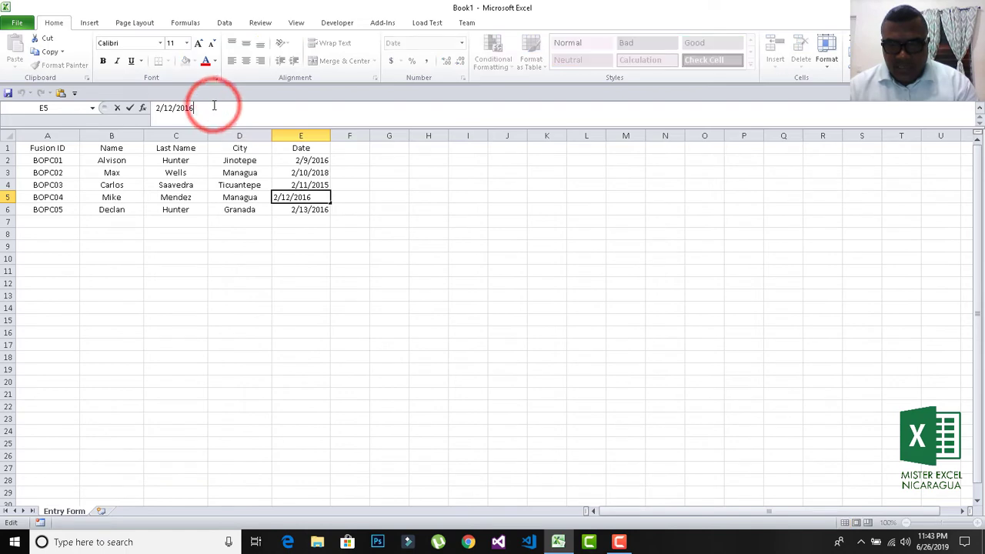
{"action": "key", "text": "BackSpace"}
{"action": "type", "text": "7"}
{"action": "key", "text": "Return"}
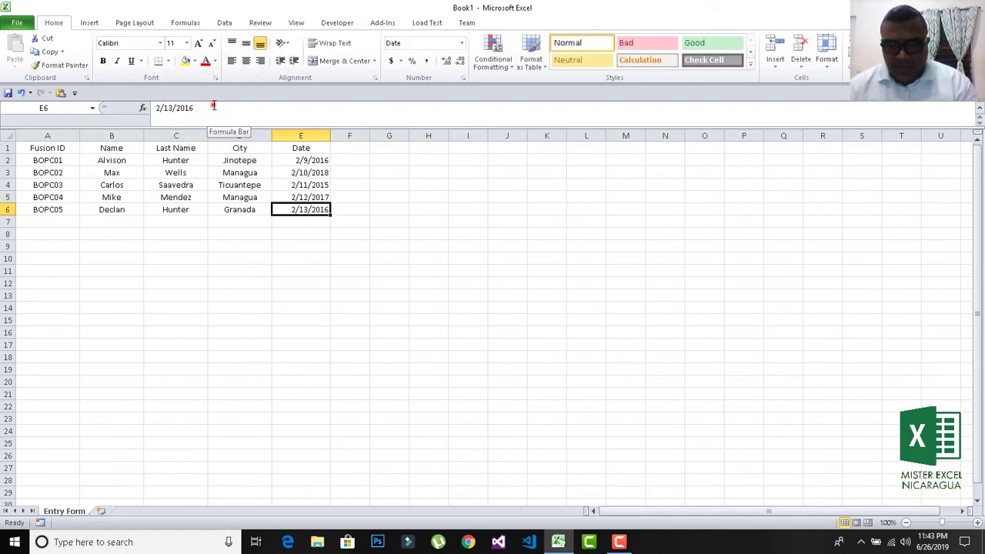
{"action": "left_click", "coordinate": [214, 106]}
{"action": "key", "text": "BackSpace"}
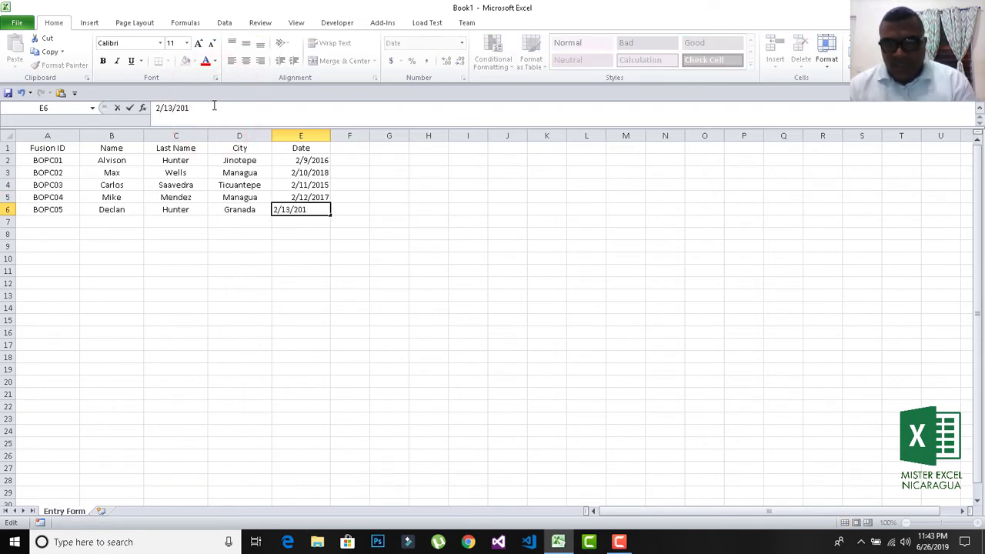
{"action": "type", "text": "9"}
{"action": "key", "text": "Return"}
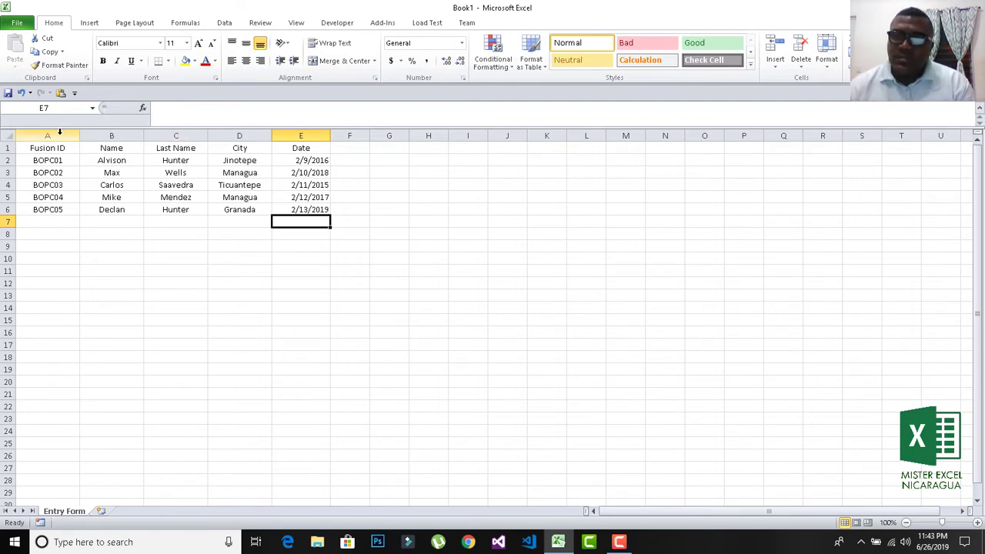
Center all entries in columns A–E horizontally and vertically.
{"action": "left_click_drag", "start_coordinate": [54, 135], "coordinate": [308, 135]}
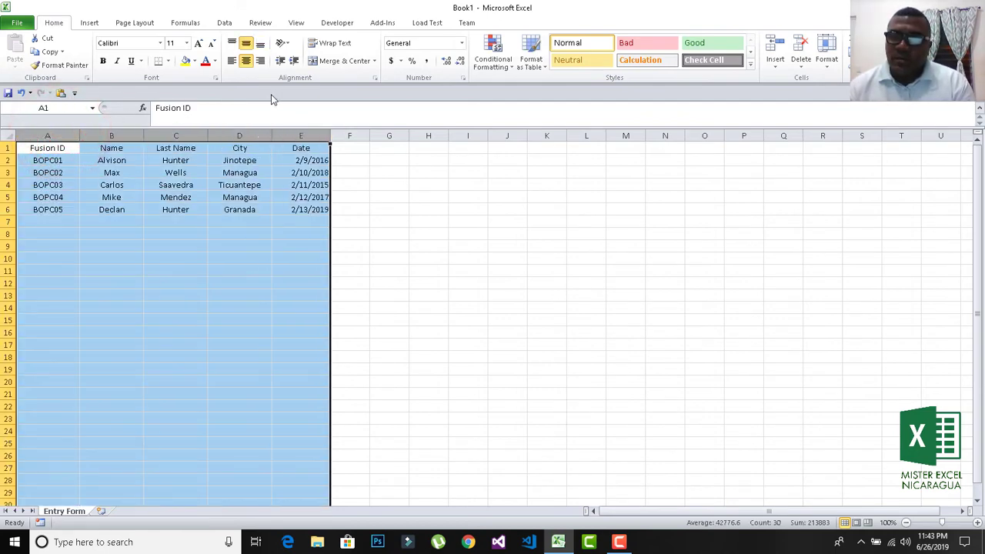
{"action": "left_click", "coordinate": [246, 60]}
{"action": "left_click", "coordinate": [247, 61]}
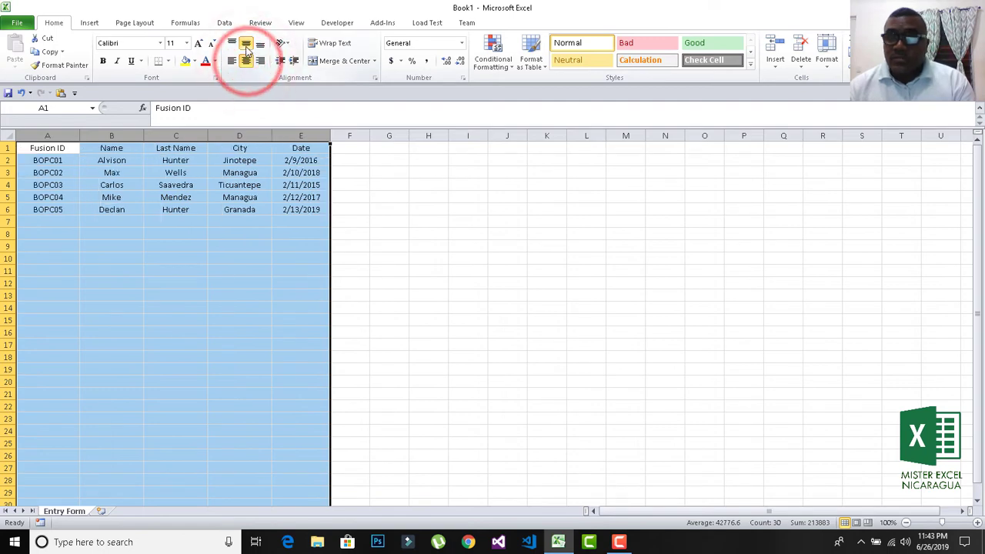
{"action": "left_click", "coordinate": [246, 45]}
{"action": "left_click", "coordinate": [246, 45]}
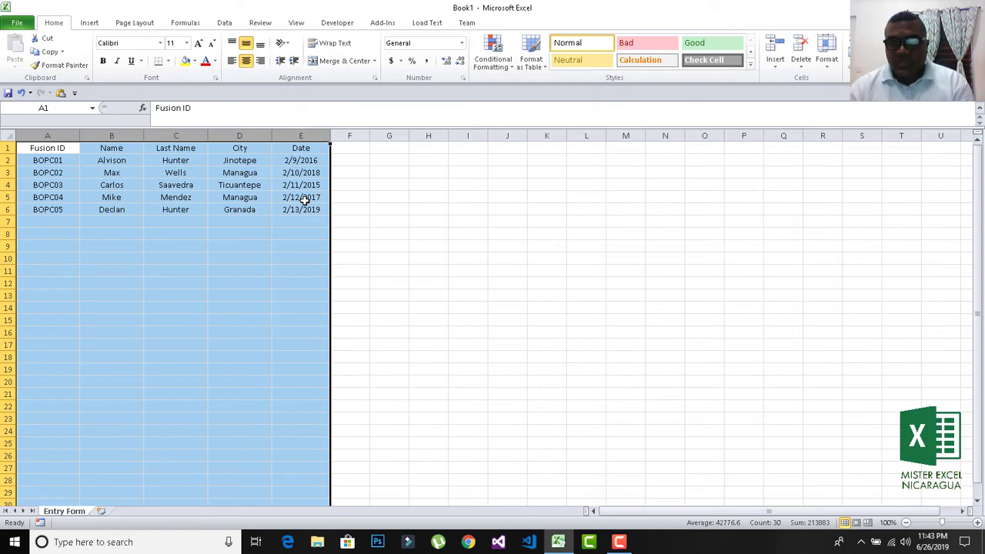
{"action": "left_click", "coordinate": [91, 283]}
{"action": "left_click", "coordinate": [47, 147]}
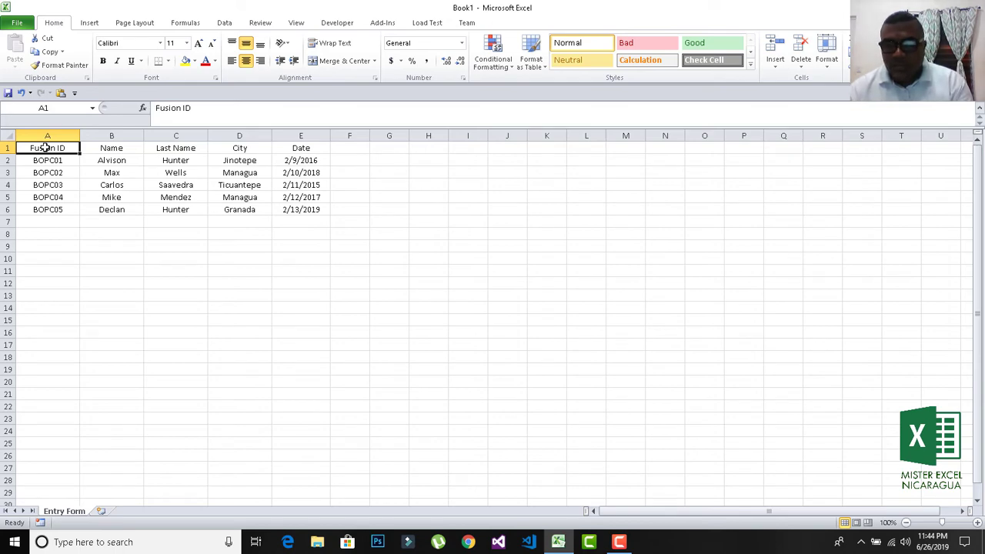
{"action": "left_click", "coordinate": [84, 242]}
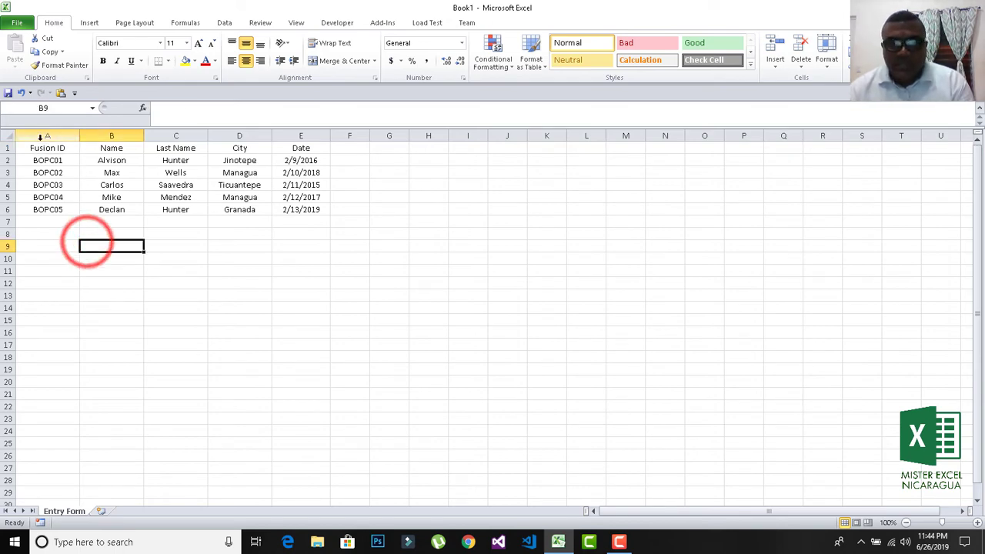
{"action": "left_click", "coordinate": [44, 152]}
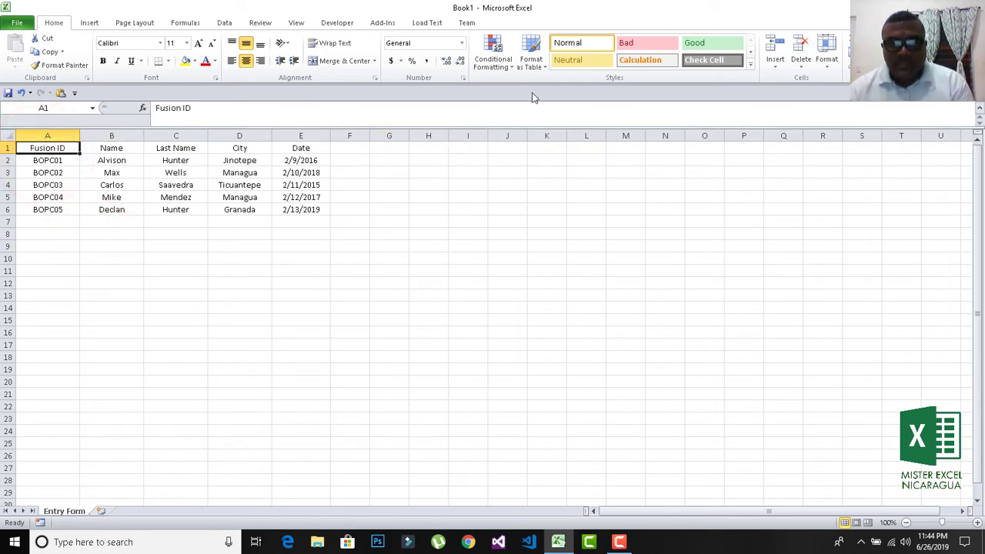
Format A1:E6 as a table with headers, then switch it to the first Light table style.
{"action": "left_click", "coordinate": [541, 68]}
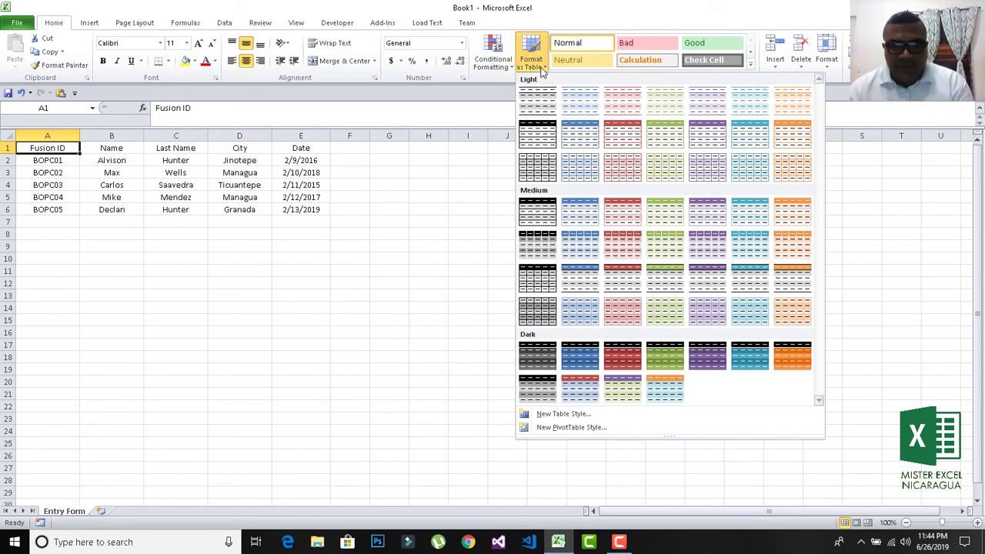
{"action": "left_click", "coordinate": [574, 356]}
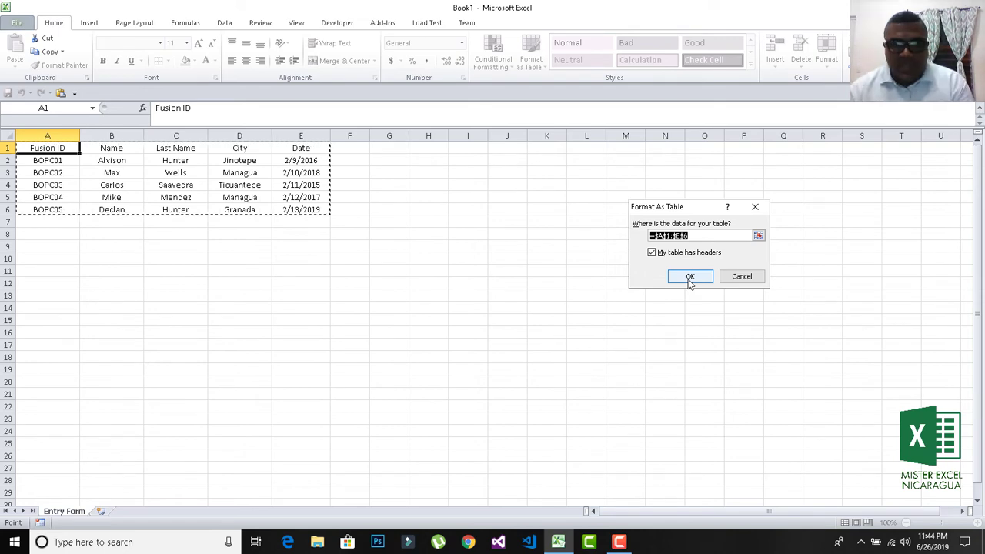
{"action": "left_click", "coordinate": [690, 279]}
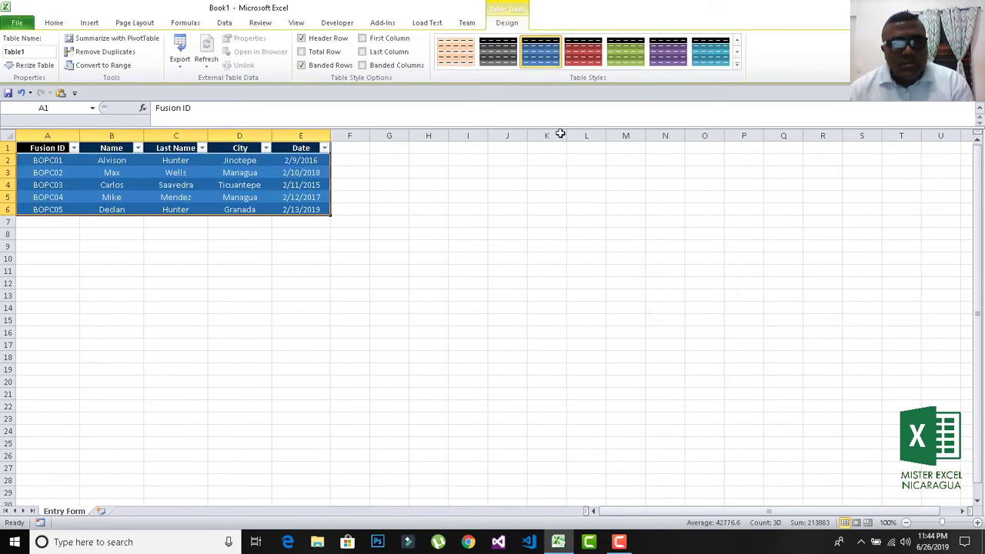
{"action": "left_click", "coordinate": [736, 64]}
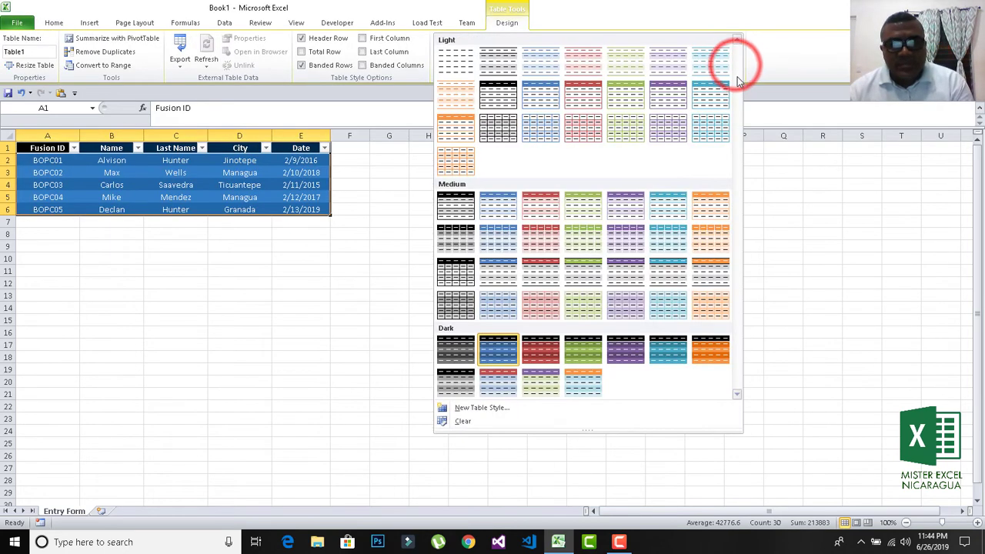
{"action": "left_click", "coordinate": [453, 60]}
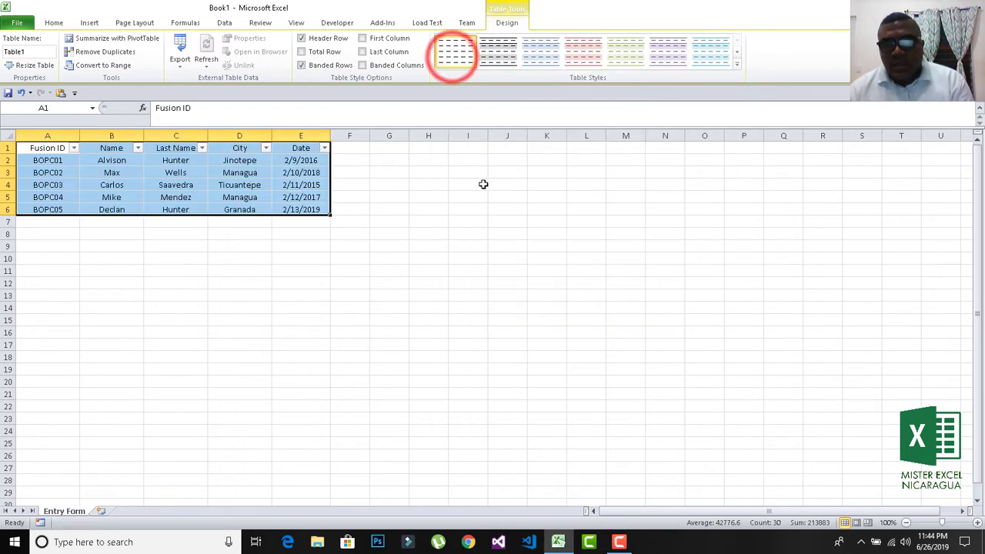
{"action": "left_click", "coordinate": [100, 237]}
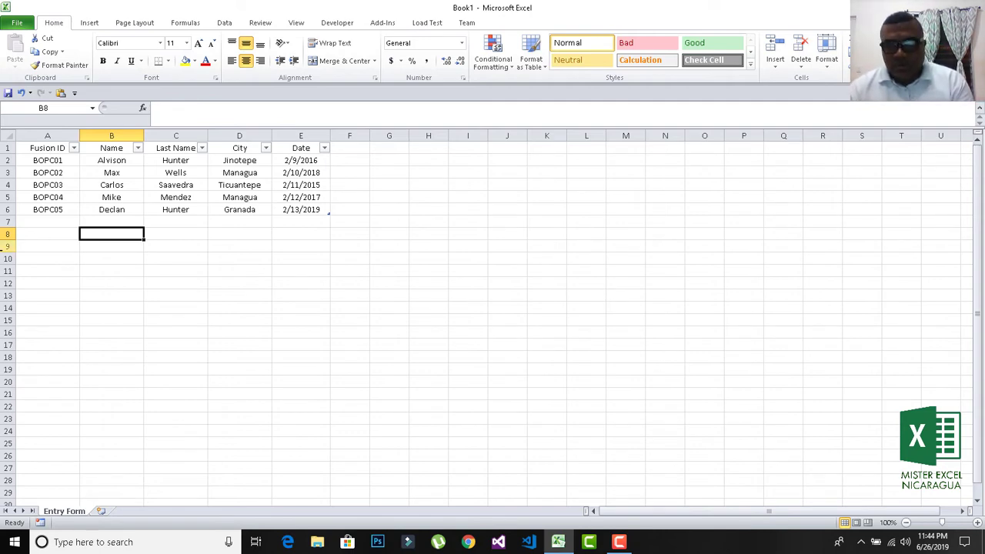
{"action": "left_click", "coordinate": [47, 160]}
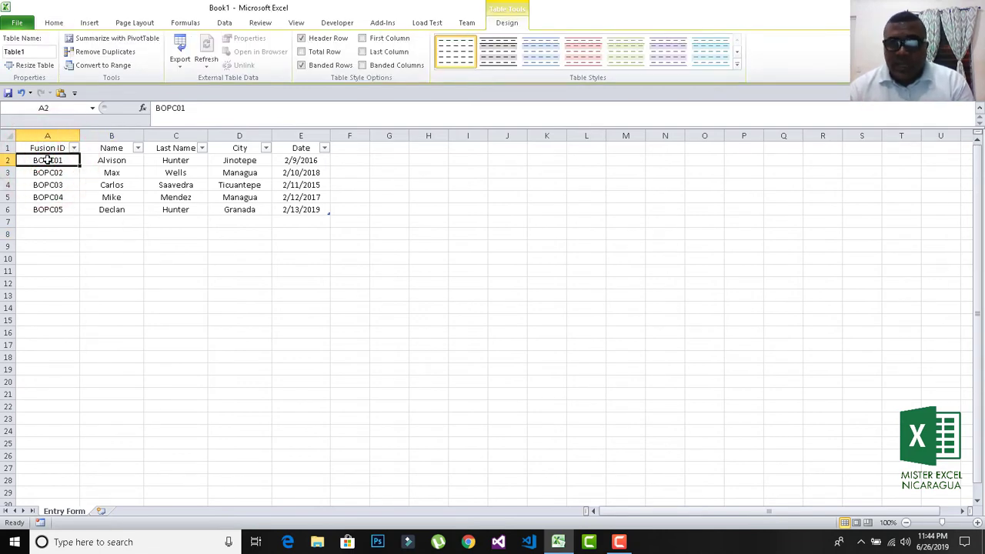
Add the Form... command from All Commands to the Quick Access Toolbar.
{"action": "right_click", "coordinate": [98, 95]}
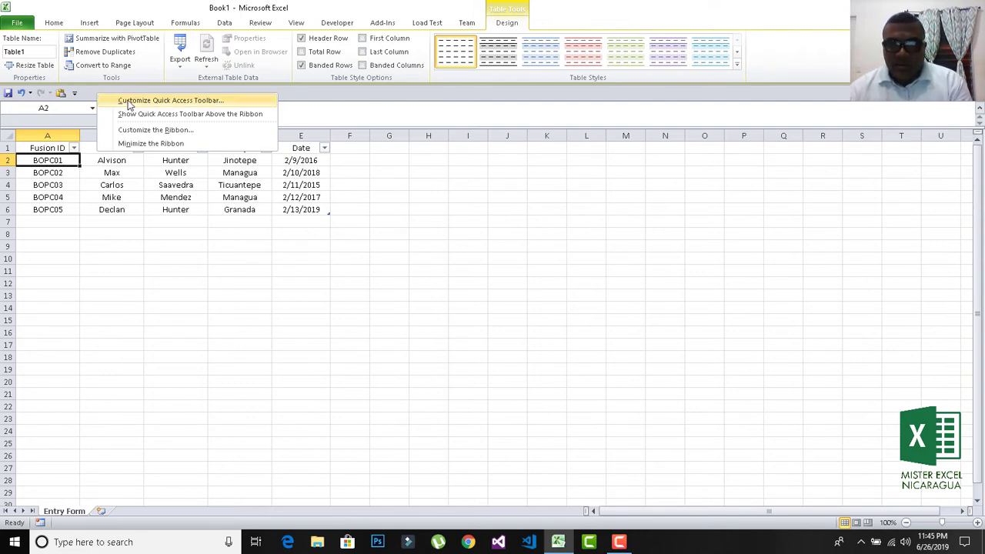
{"action": "left_click", "coordinate": [129, 105]}
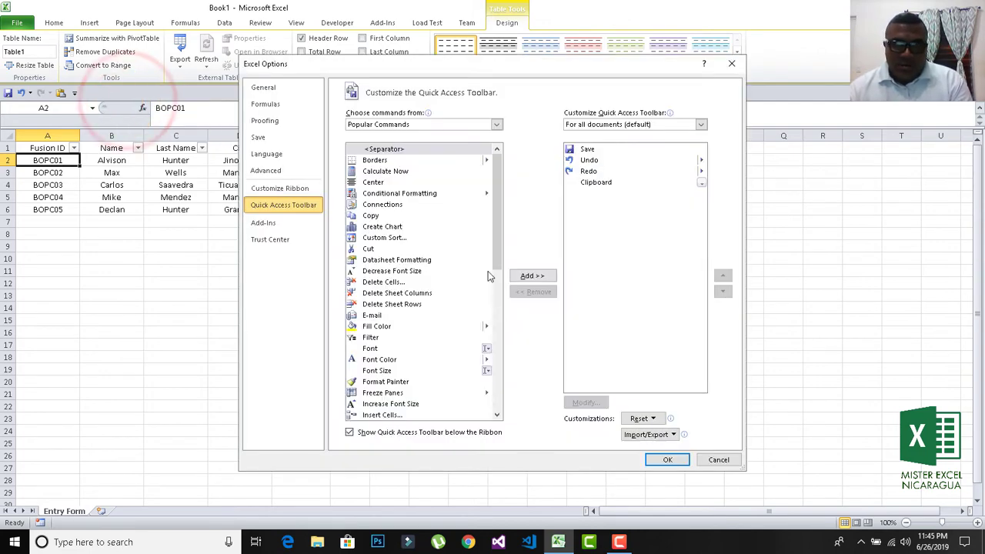
{"action": "left_click", "coordinate": [446, 125]}
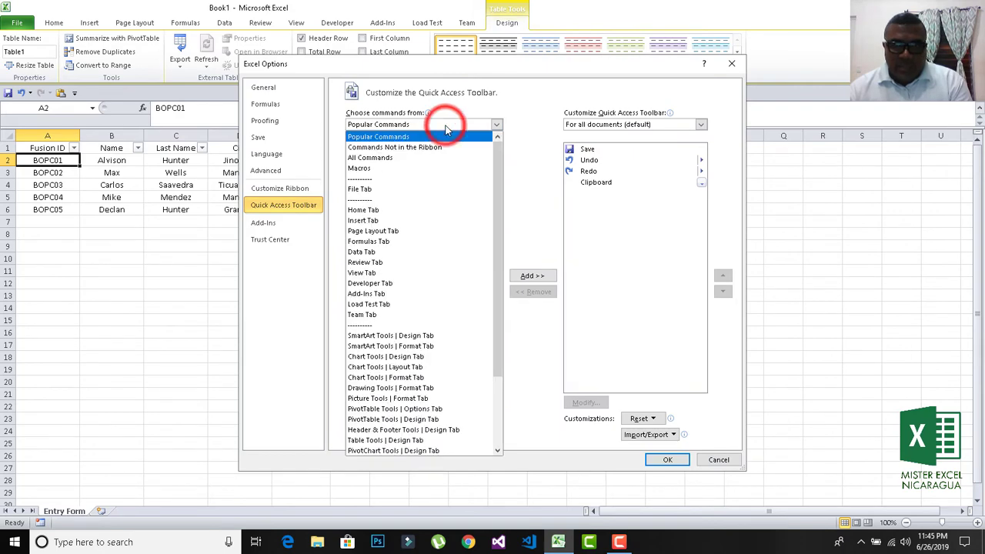
{"action": "left_click", "coordinate": [416, 156]}
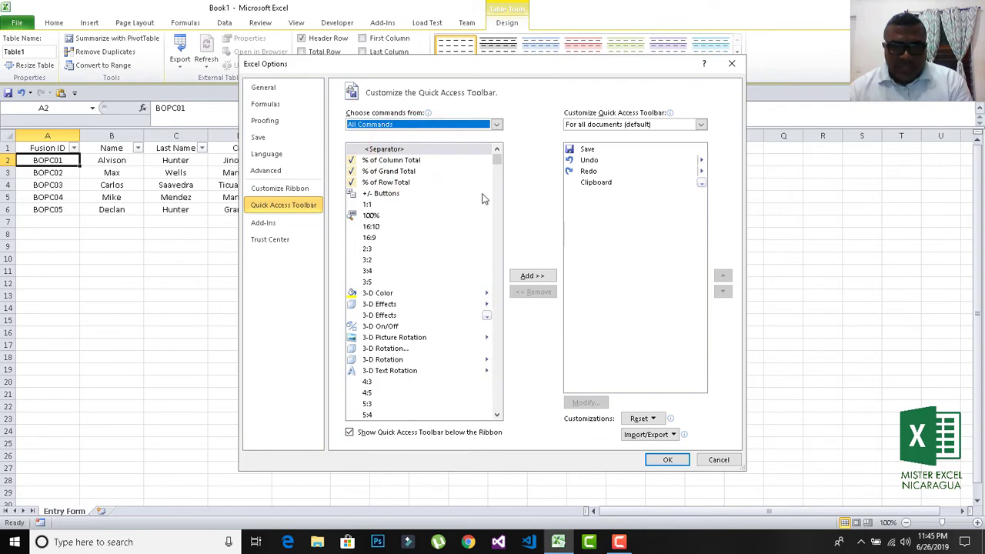
{"action": "left_click_drag", "start_coordinate": [496, 159], "coordinate": [509, 241]}
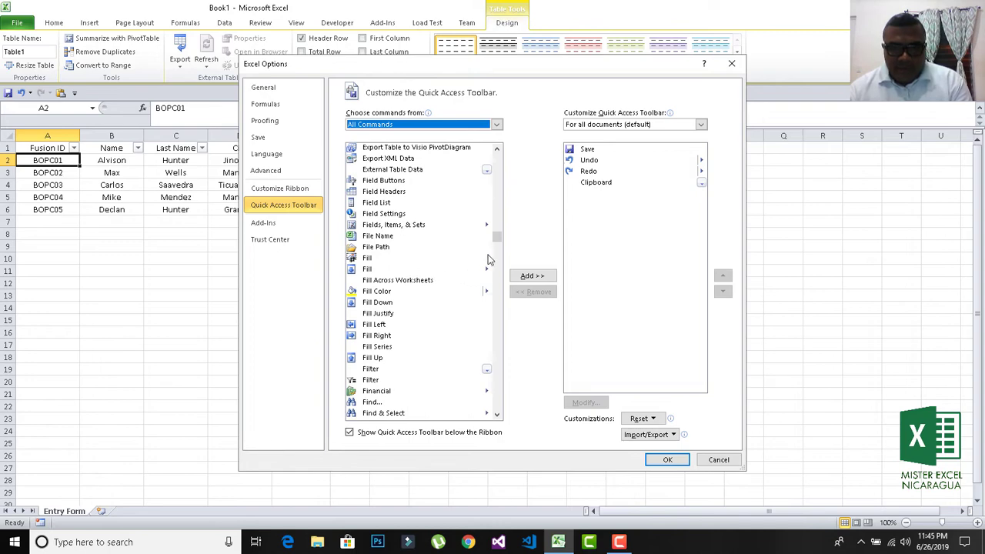
{"action": "left_click_drag", "start_coordinate": [494, 238], "coordinate": [497, 250]}
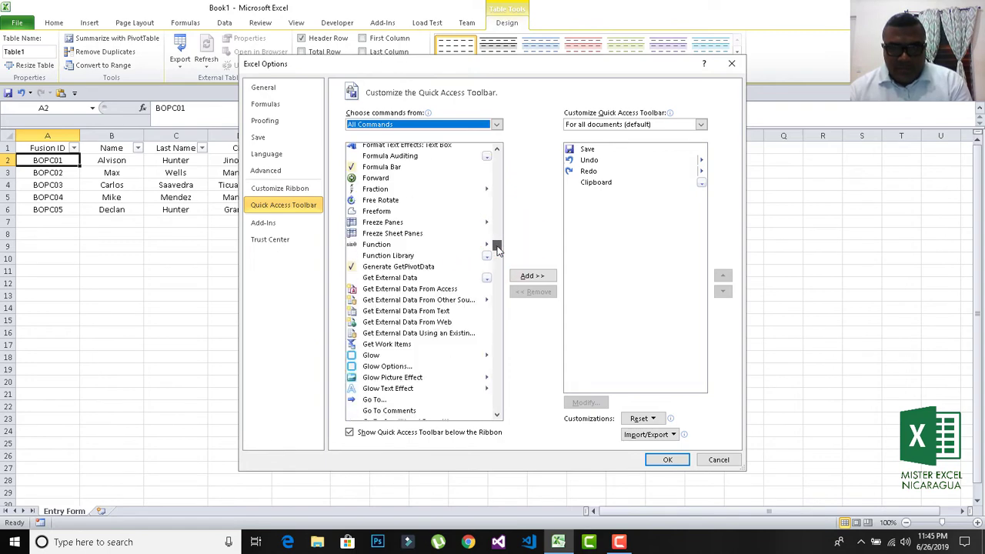
{"action": "scroll", "coordinate": [497, 250], "scroll_direction": "up", "scroll_amount": 1}
{"action": "scroll", "coordinate": [497, 250], "scroll_direction": "up", "scroll_amount": 1}
{"action": "scroll", "coordinate": [497, 247], "scroll_direction": "up", "scroll_amount": 1}
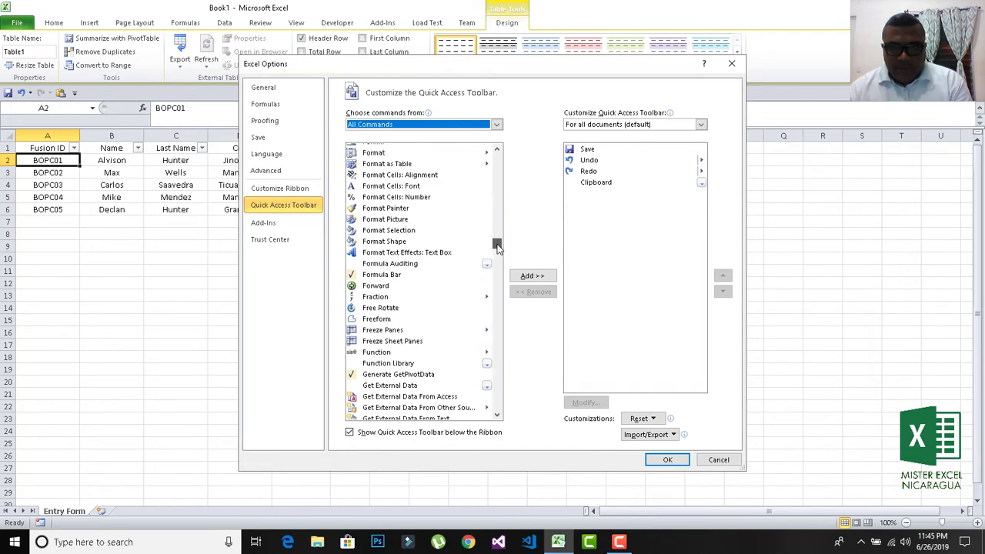
{"action": "scroll", "coordinate": [496, 248], "scroll_direction": "up", "scroll_amount": 1}
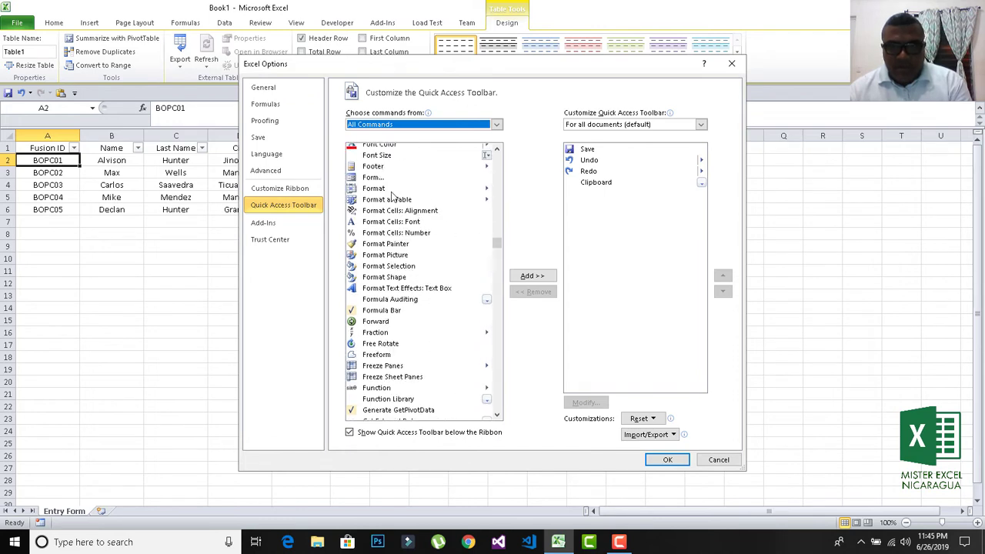
{"action": "left_click", "coordinate": [372, 178]}
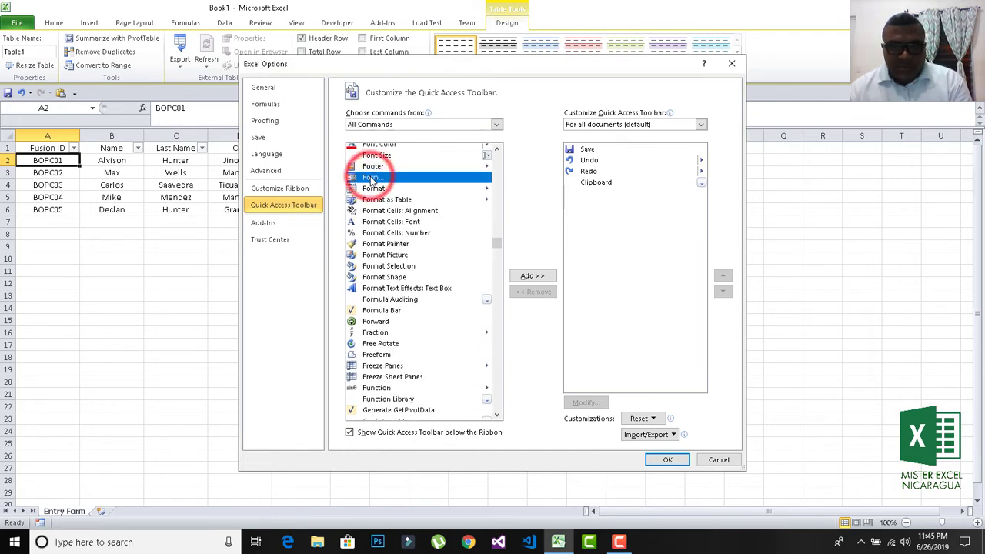
{"action": "left_click", "coordinate": [527, 280]}
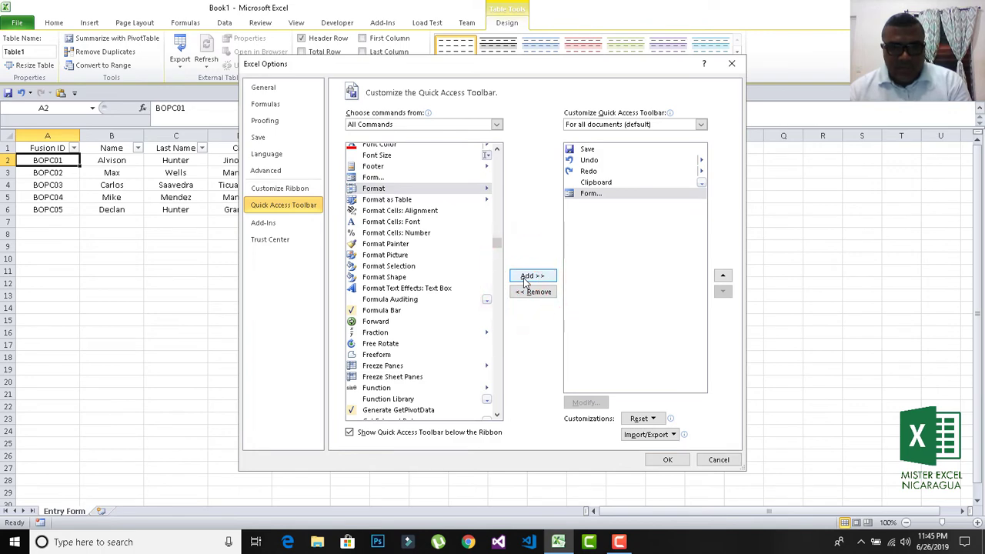
{"action": "left_click", "coordinate": [666, 459]}
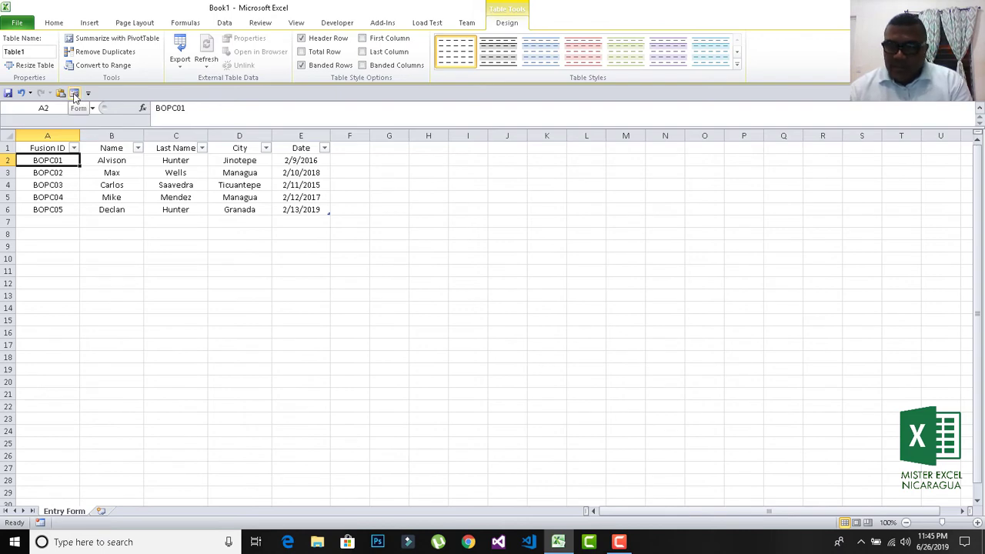
Select a cell inside the table and open its data Entry Form.
{"action": "left_click", "coordinate": [106, 244]}
{"action": "left_click", "coordinate": [48, 160]}
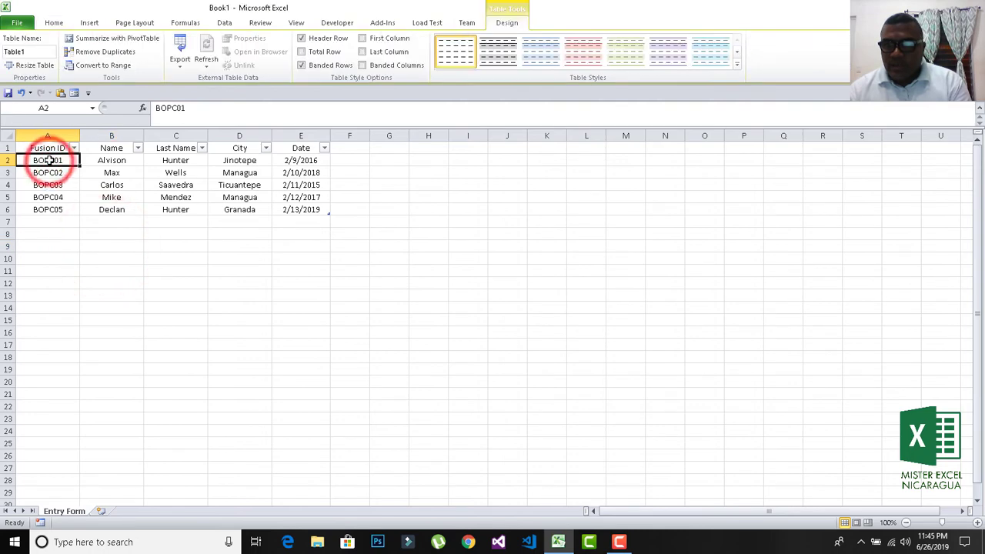
{"action": "left_click", "coordinate": [74, 93]}
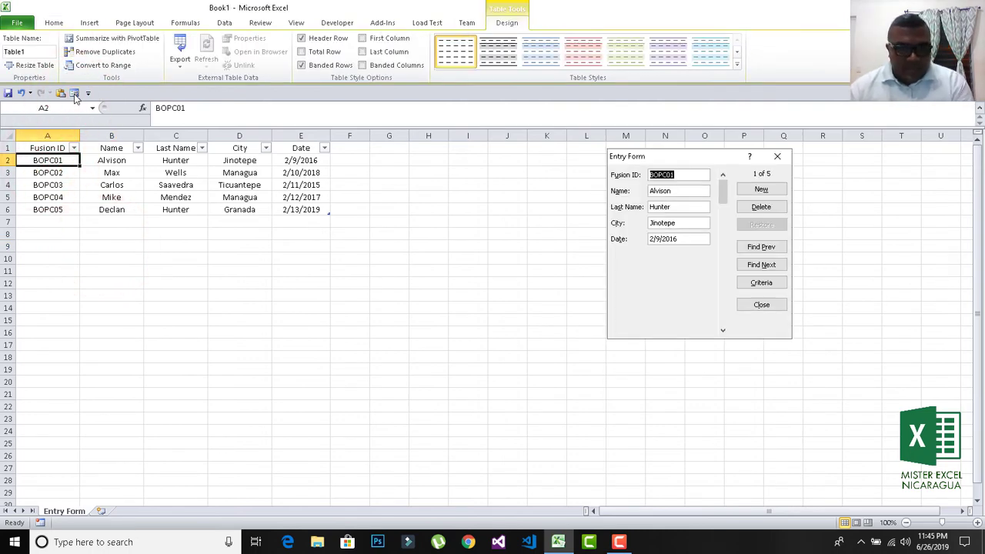
Advance the form through records 2 to 5, overshoot, and return to record 5 of 5.
{"action": "left_click", "coordinate": [722, 330]}
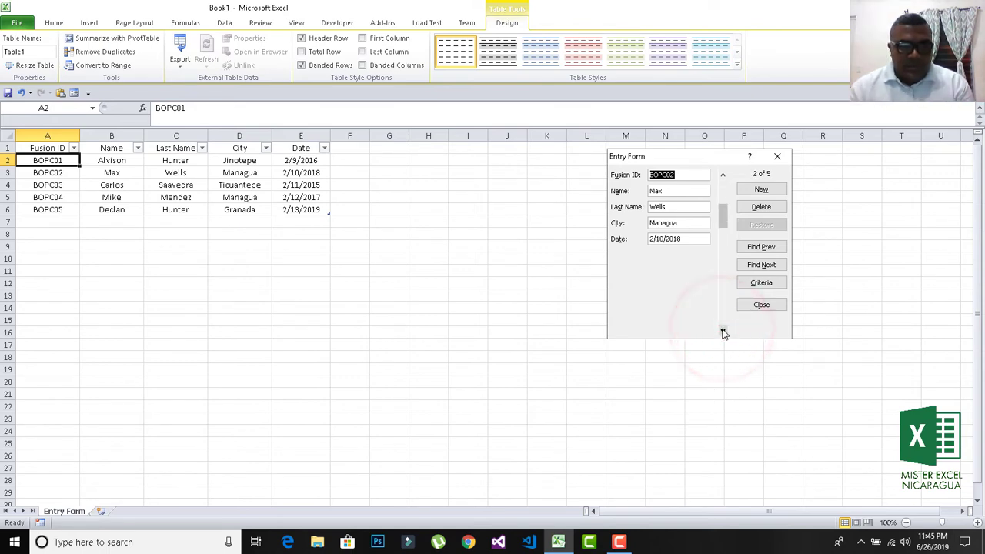
{"action": "left_click", "coordinate": [722, 331]}
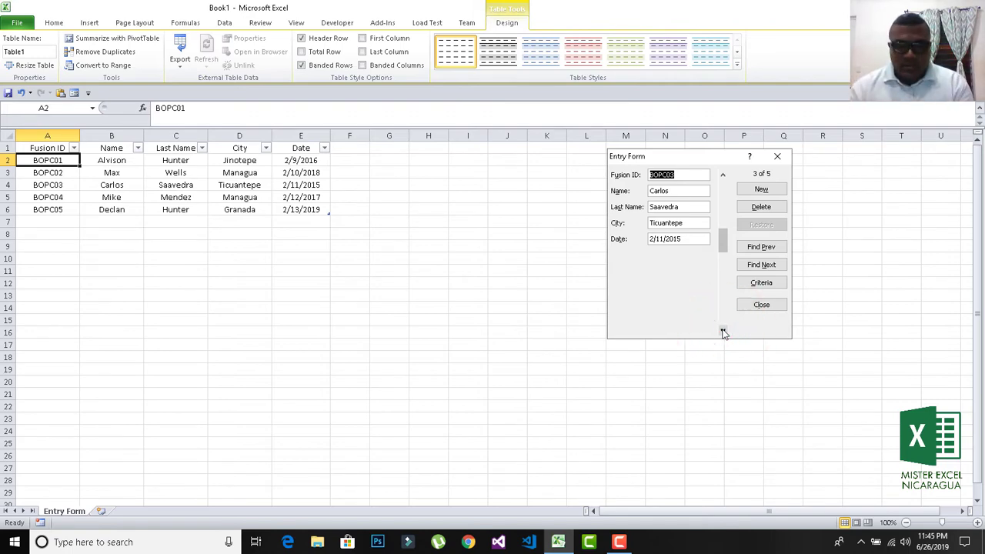
{"action": "left_click", "coordinate": [722, 331]}
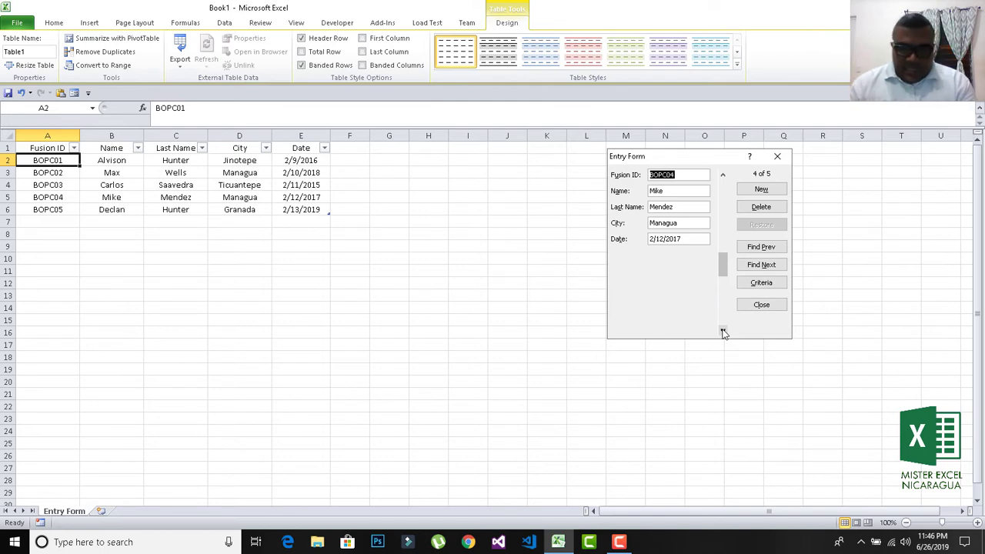
{"action": "left_click", "coordinate": [722, 330]}
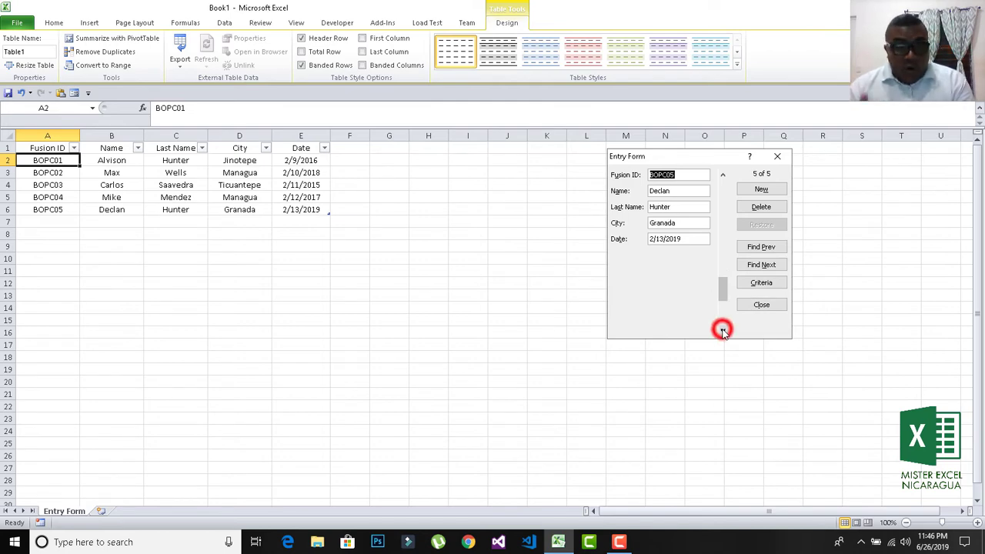
{"action": "left_click", "coordinate": [723, 331]}
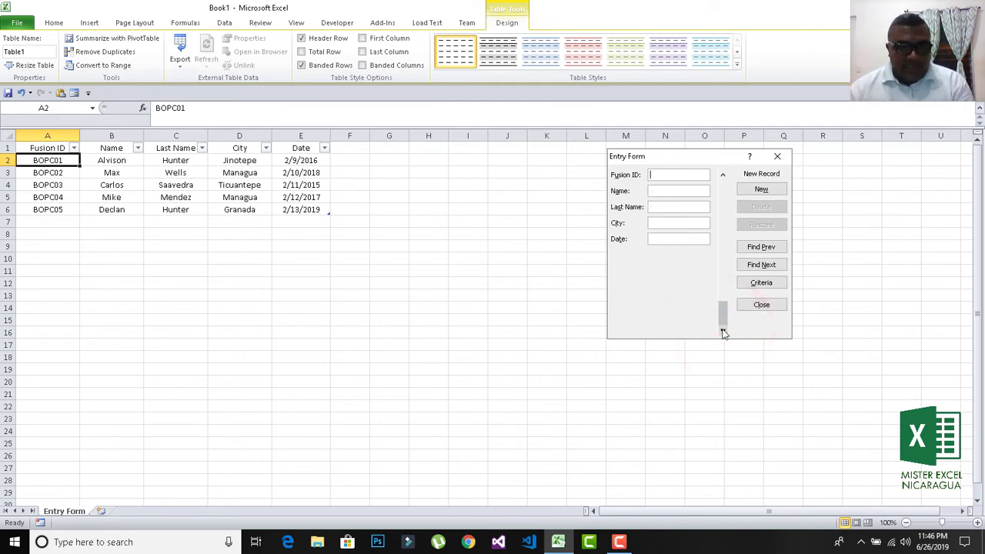
{"action": "left_click", "coordinate": [722, 175]}
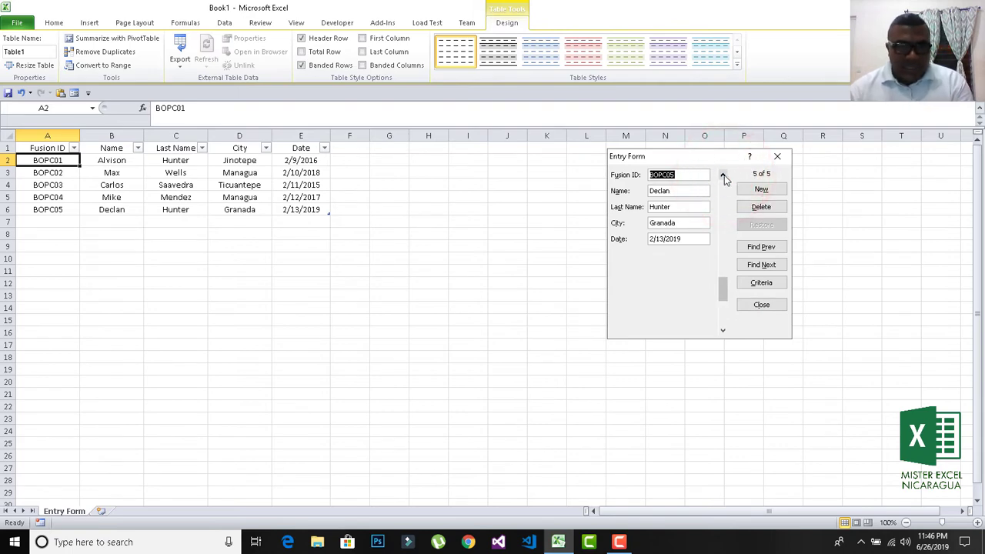
Append a second given name to record 5's Name field and save it to the table.
{"action": "left_click", "coordinate": [687, 208]}
{"action": "left_click", "coordinate": [687, 190]}
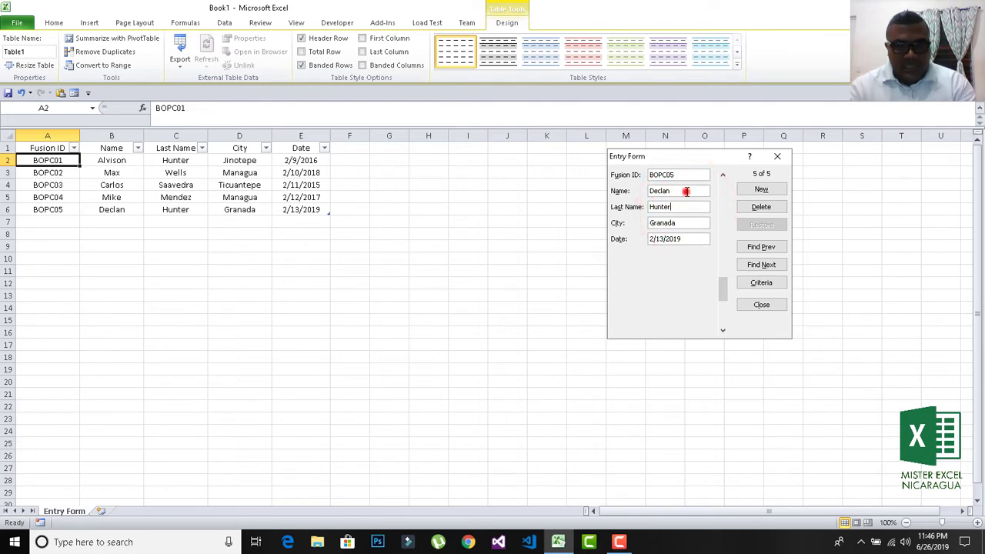
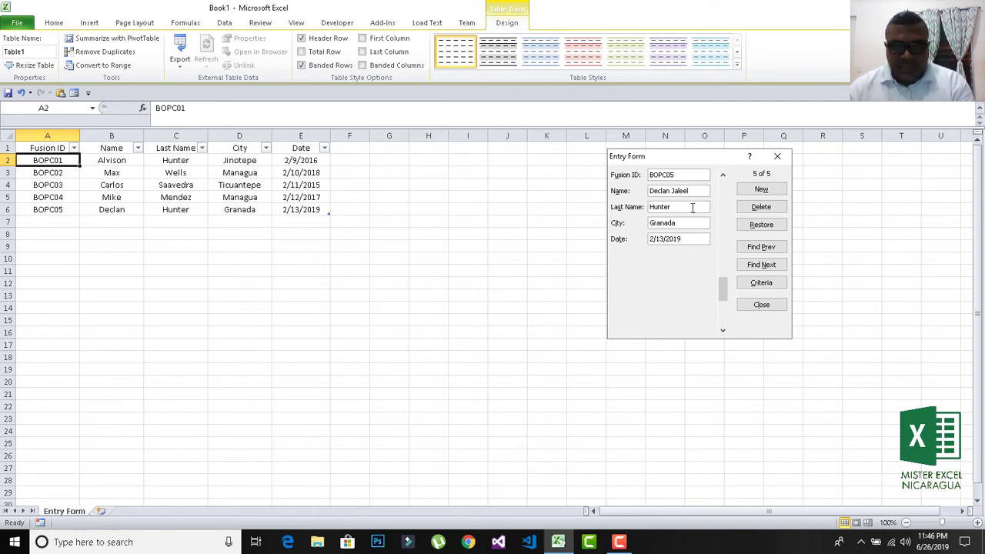
{"action": "key", "text": "Return"}
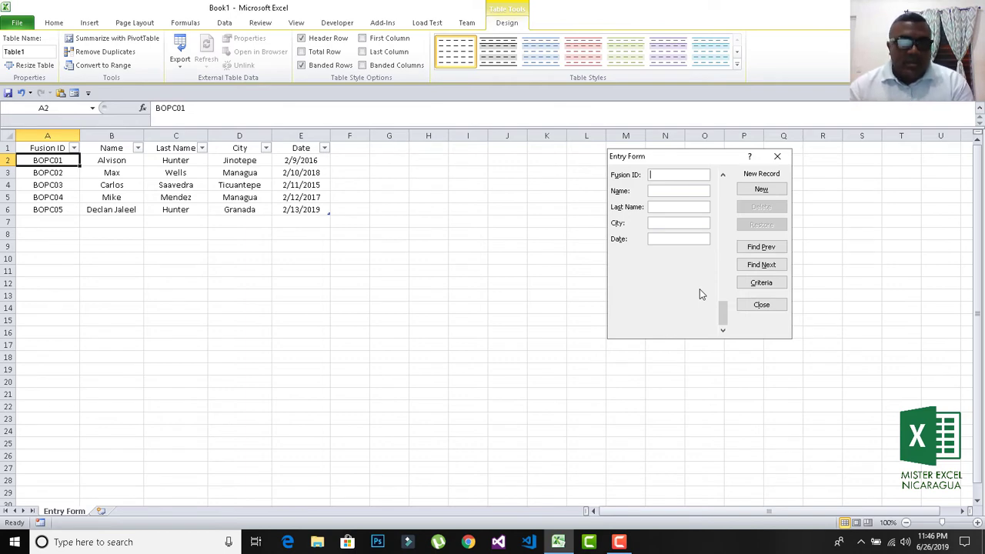
Use Criteria to search by the record's first name, then Find Next and Find Prev.
{"action": "left_click", "coordinate": [750, 285]}
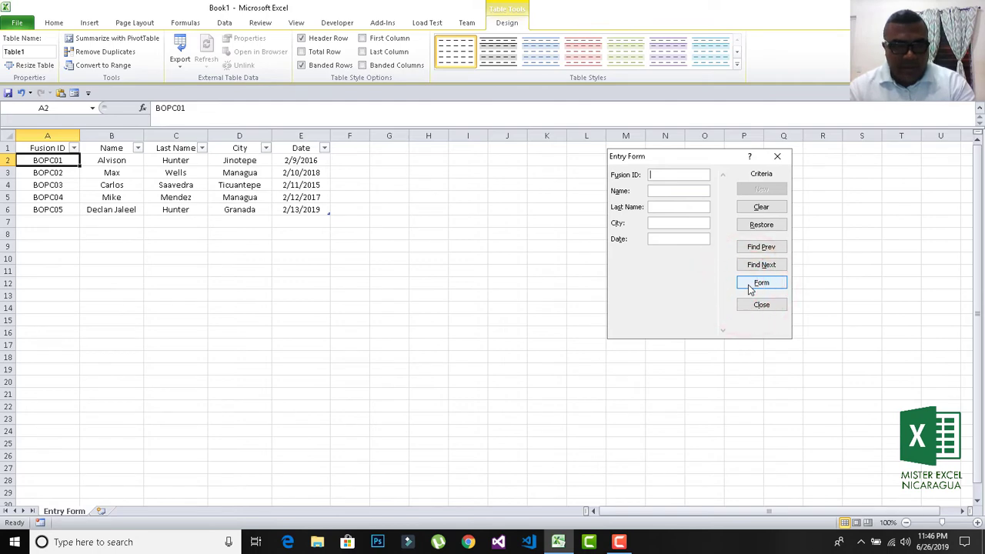
{"action": "type", "text": "D"}
{"action": "key", "text": "BackSpace"}
{"action": "key", "text": "BackSpace"}
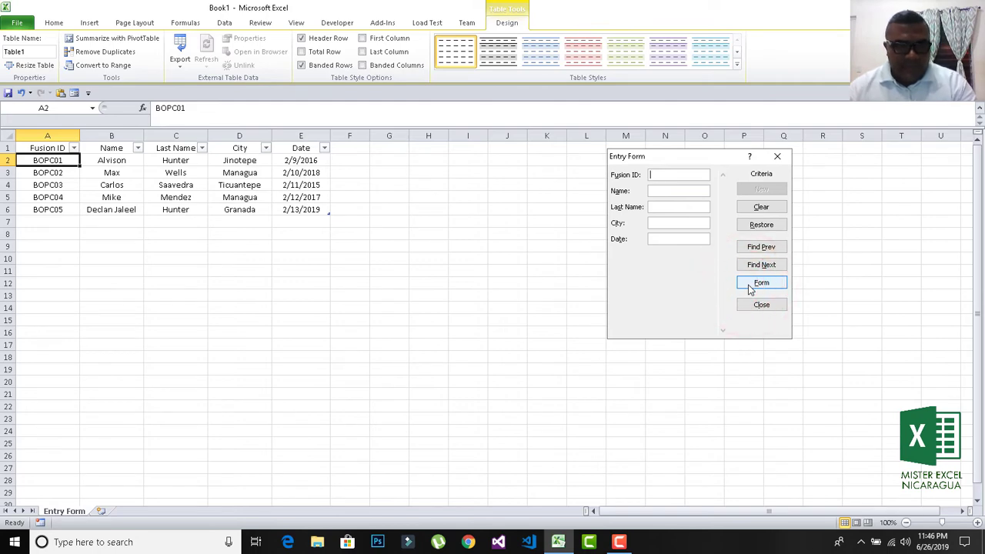
{"action": "left_click", "coordinate": [670, 192]}
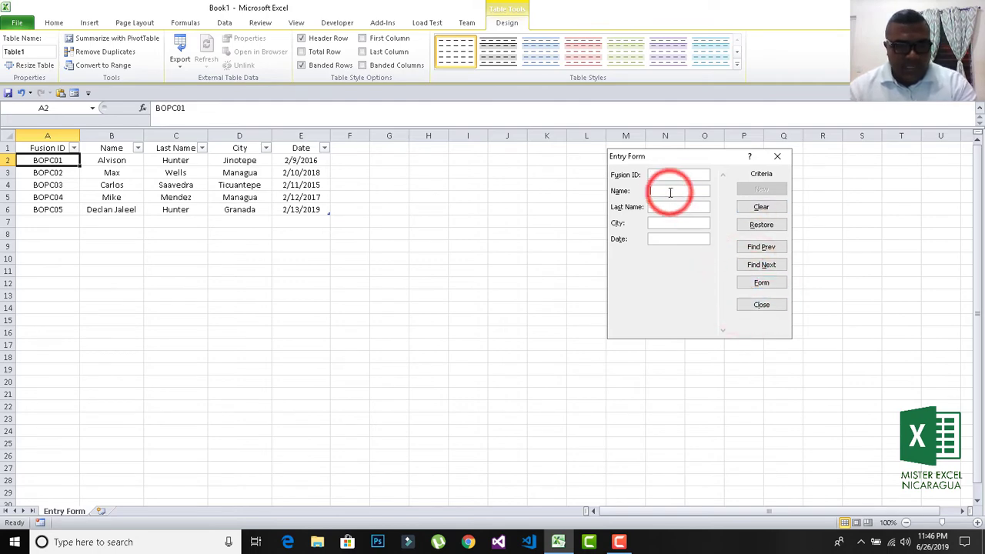
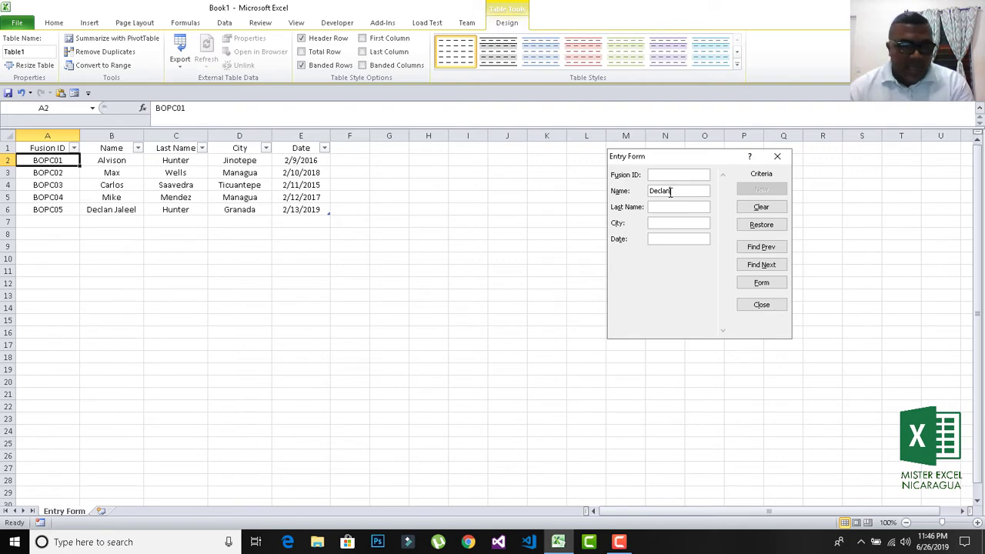
{"action": "left_click", "coordinate": [762, 265]}
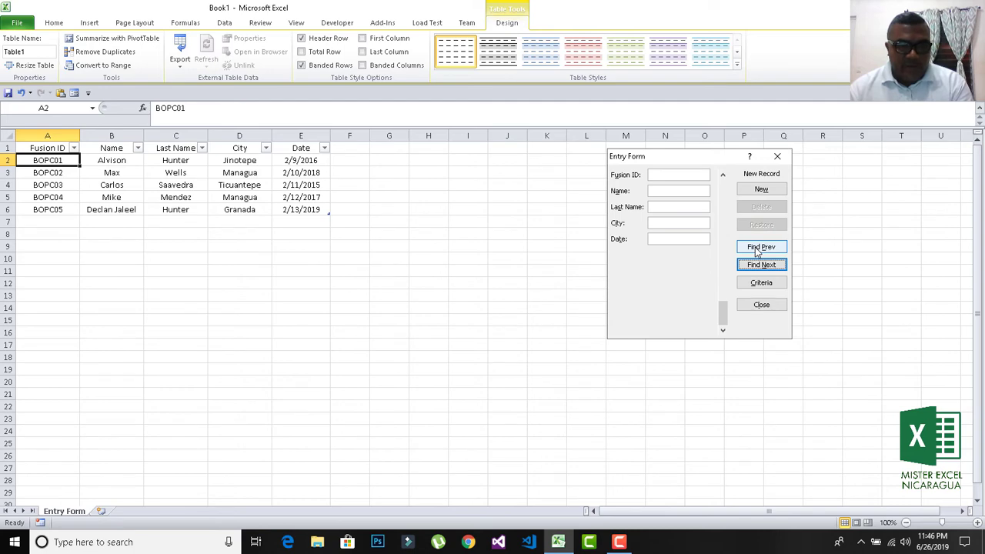
{"action": "left_click", "coordinate": [760, 247]}
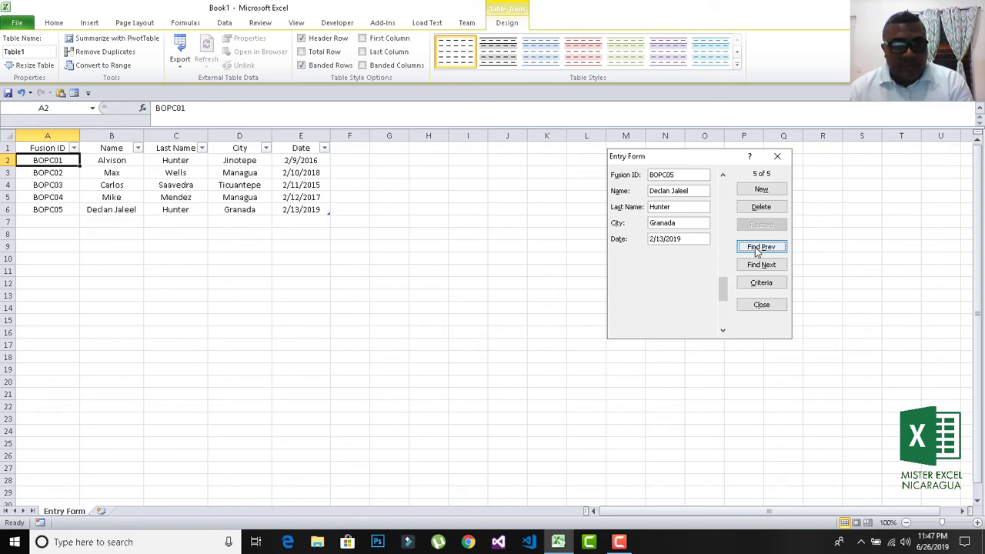
Start a new record with Fusion ID BOPC006 and the person's first name.
{"action": "left_click", "coordinate": [756, 191]}
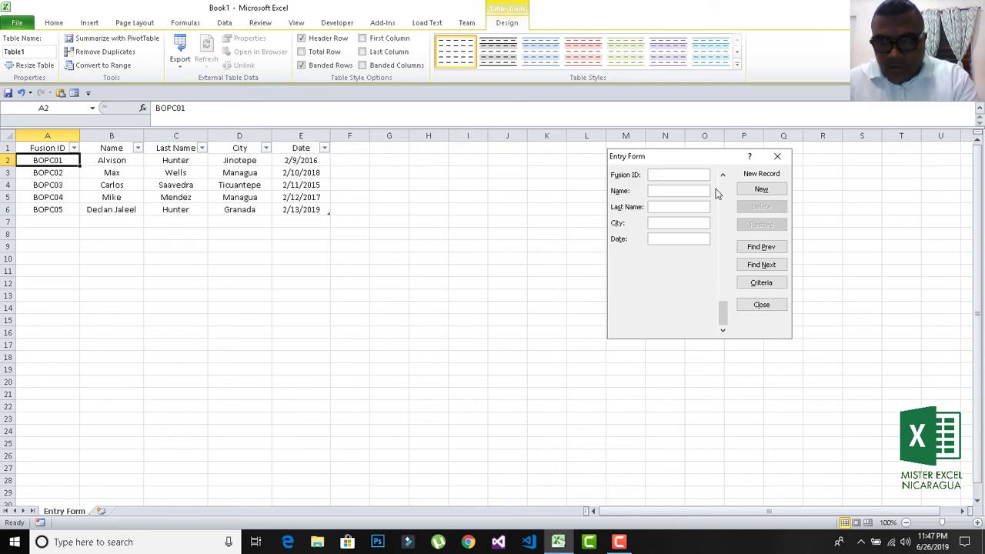
{"action": "type", "text": "BOP"}
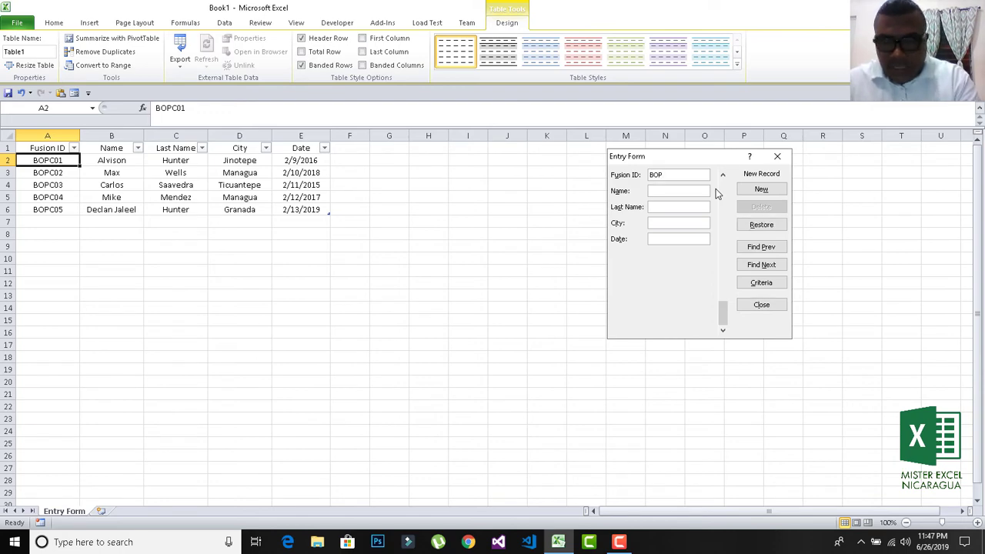
{"action": "type", "text": "C"}
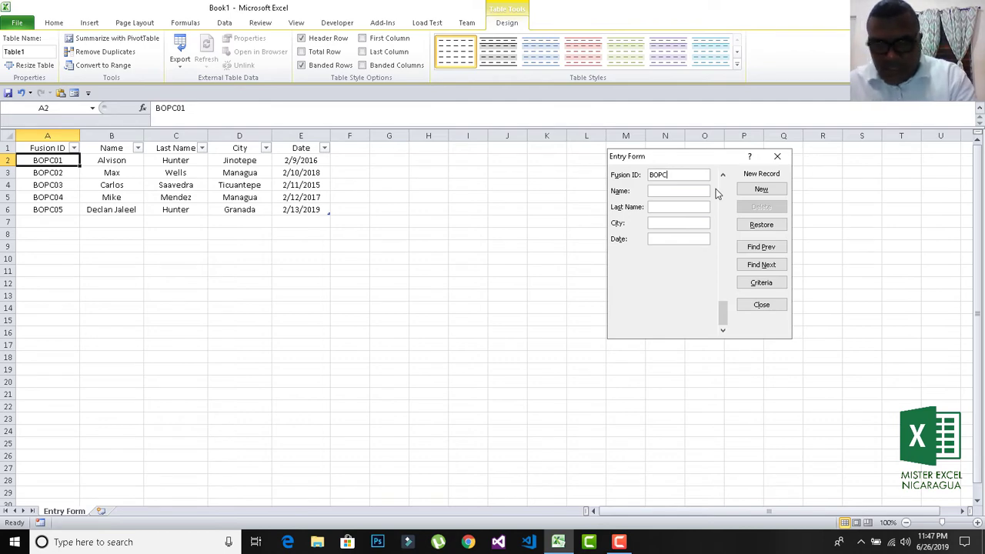
{"action": "type", "text": "006"}
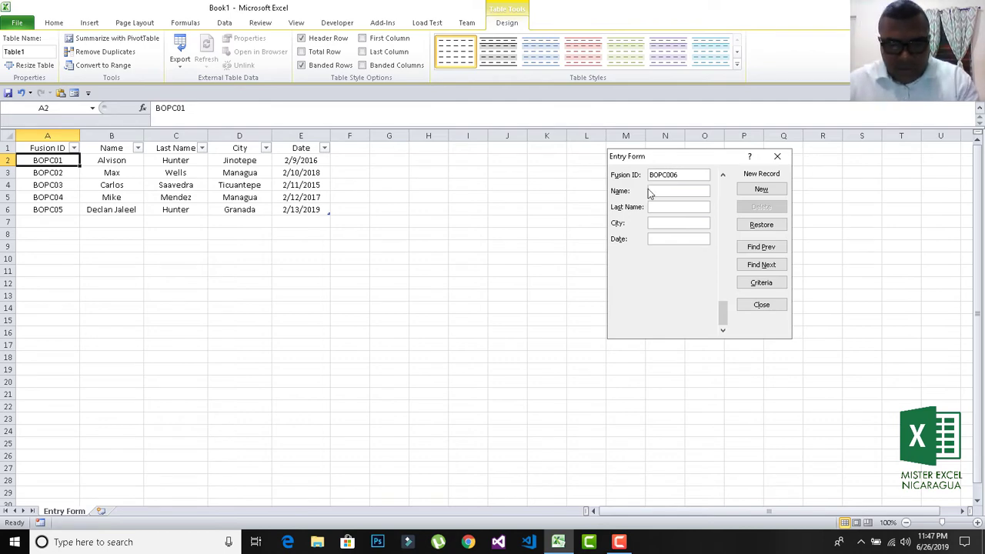
{"action": "left_click", "coordinate": [655, 192]}
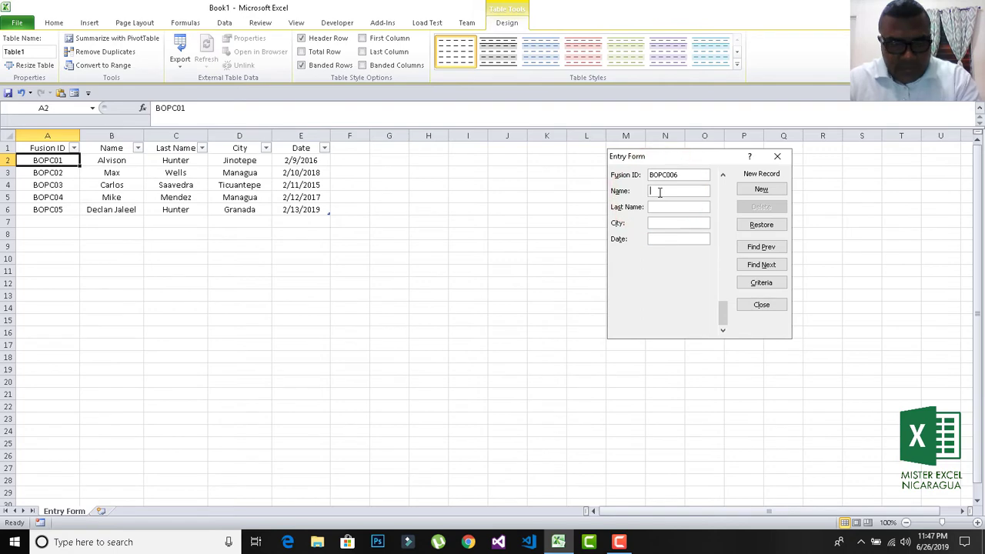
{"action": "type", "text": "Fresh"}
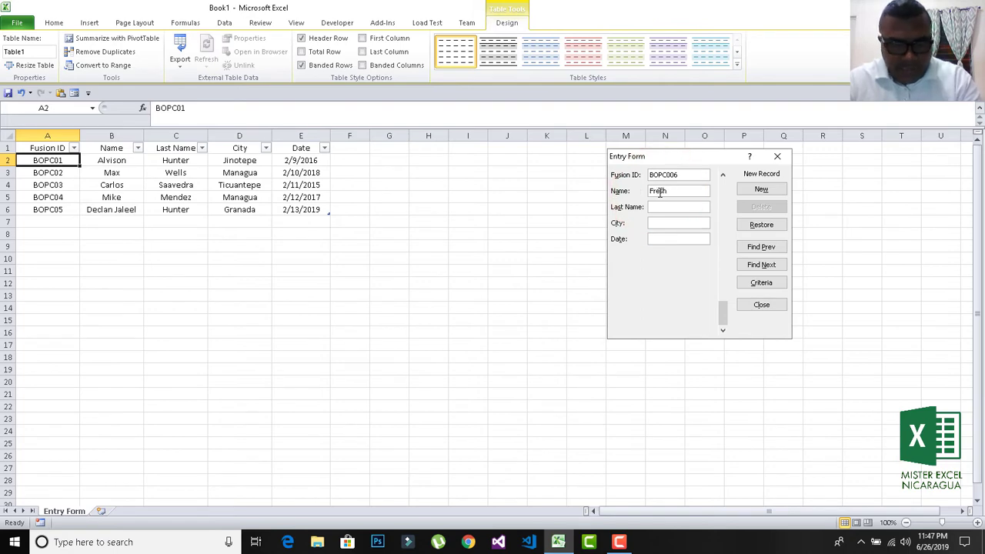
{"action": "type", "text": "Prince"}
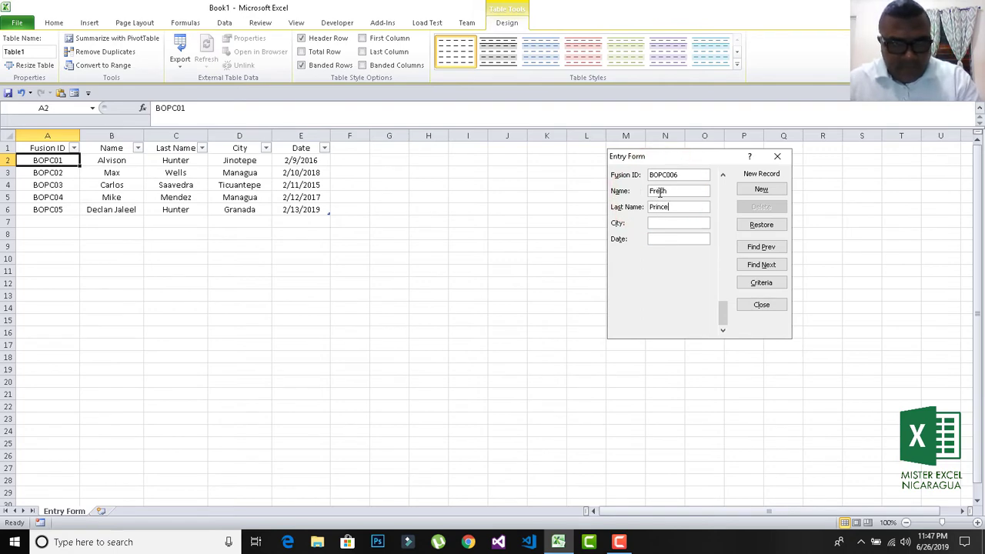
Set city to Bel Air and date to 02/05/2012, then add the record.
{"action": "left_click", "coordinate": [685, 222]}
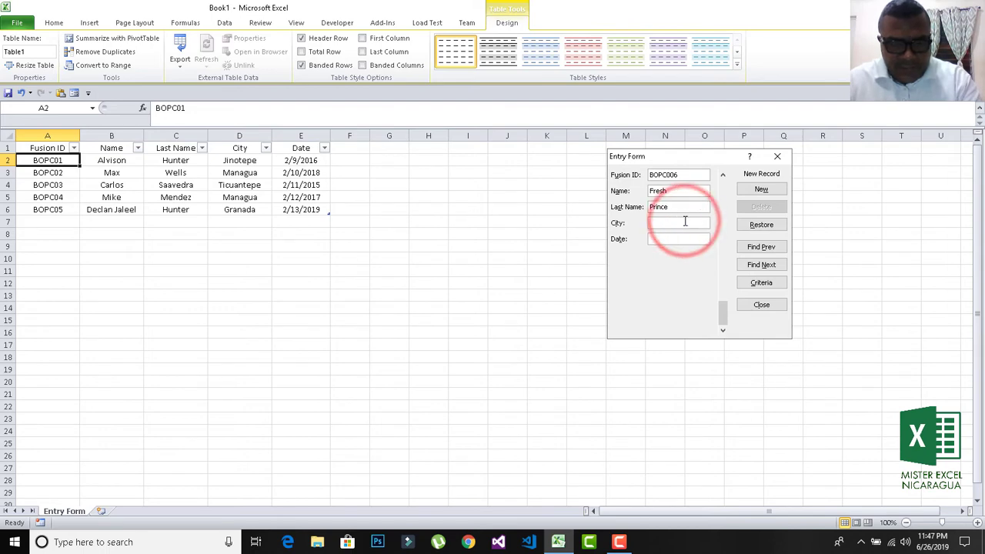
{"action": "type", "text": "Los Angeles"}
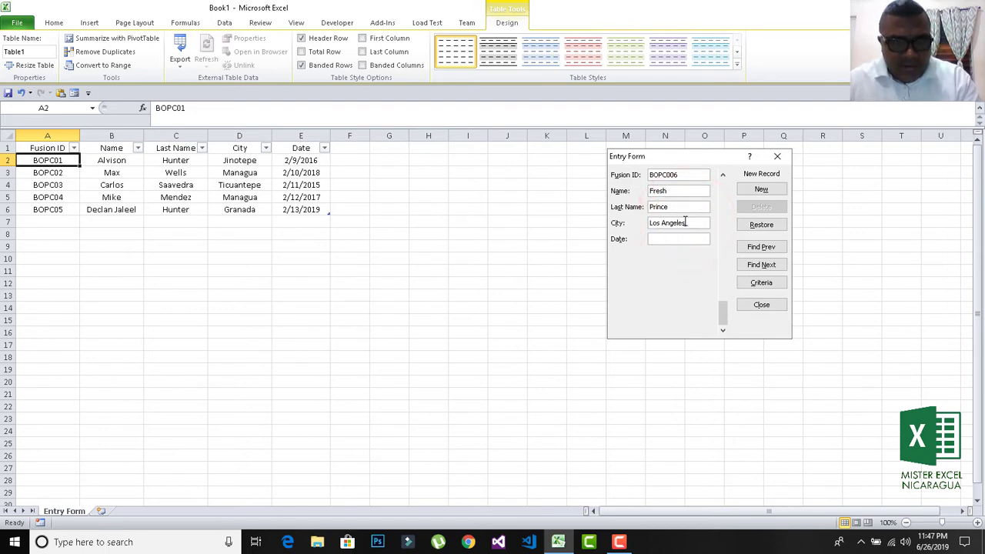
{"action": "left_click_drag", "start_coordinate": [684, 223], "coordinate": [645, 226]}
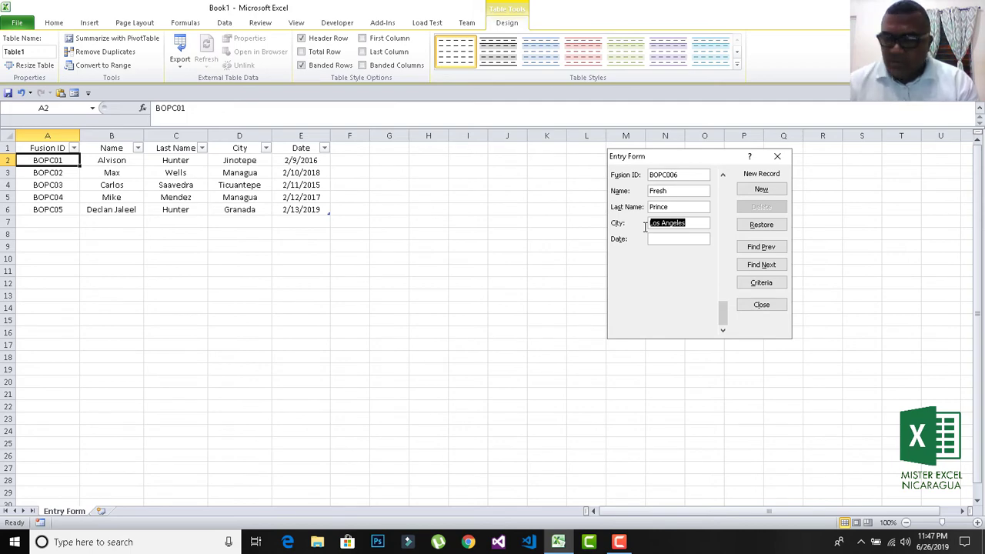
{"action": "type", "text": "Bel Air"}
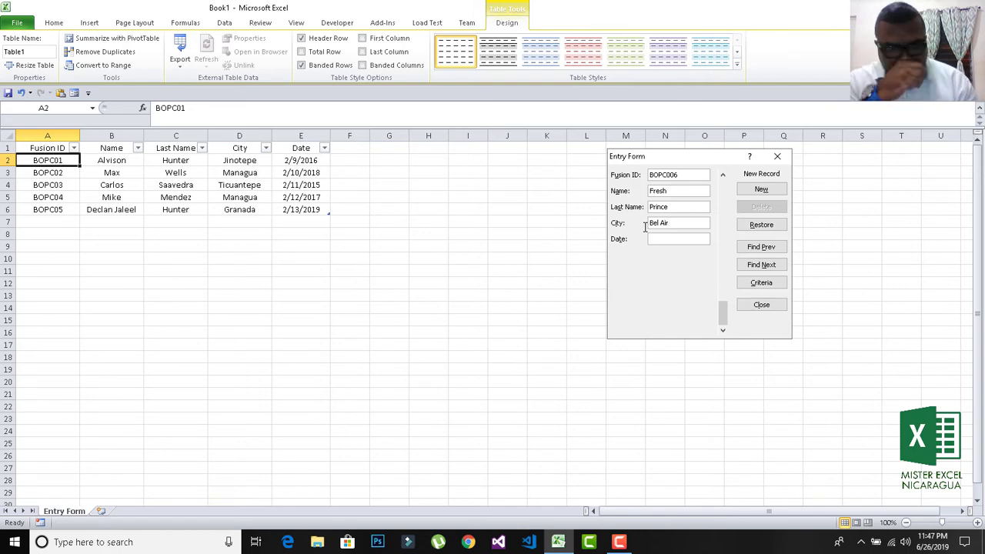
{"action": "left_click", "coordinate": [659, 239]}
{"action": "type", "text": "0"}
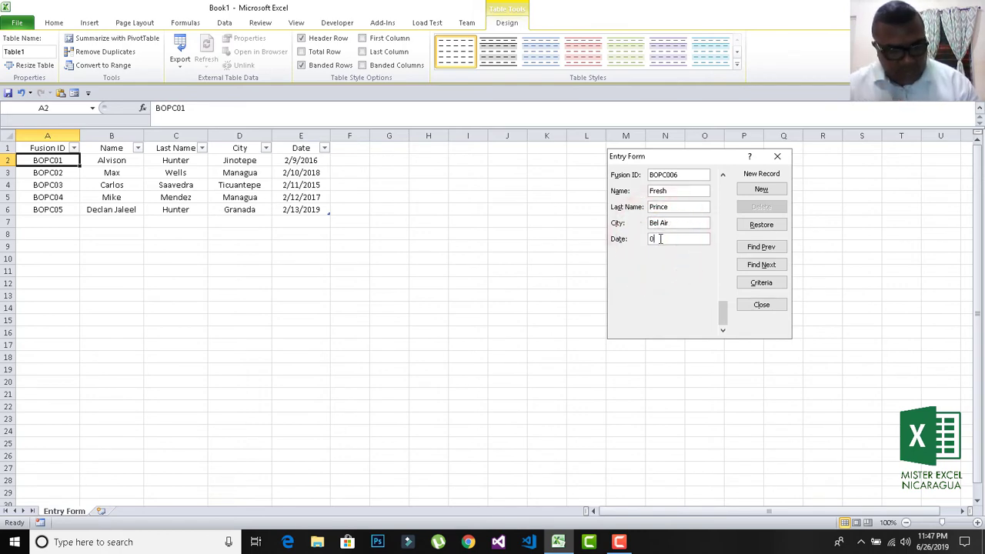
{"action": "type", "text": "2/05/"}
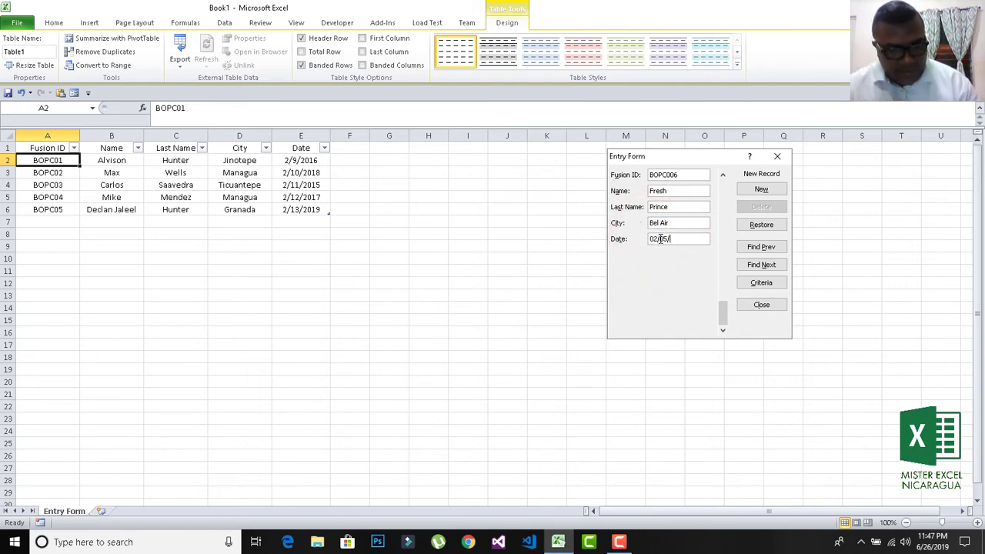
{"action": "type", "text": "20"}
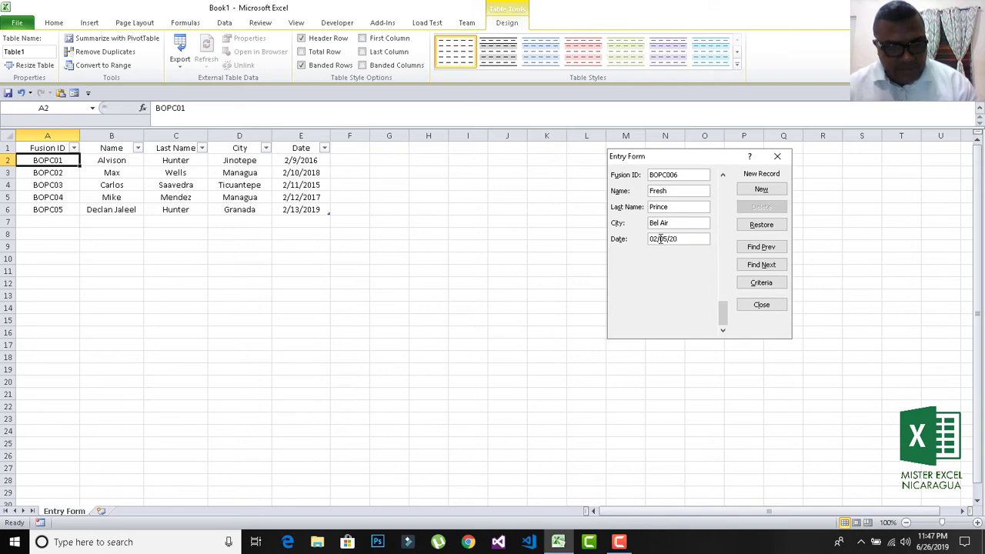
{"action": "type", "text": "12"}
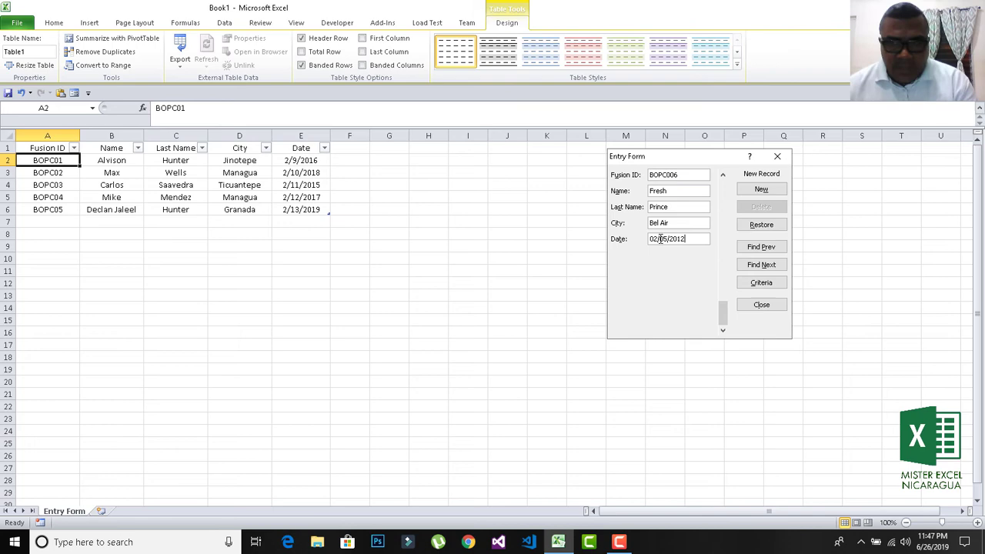
{"action": "key", "text": "Return"}
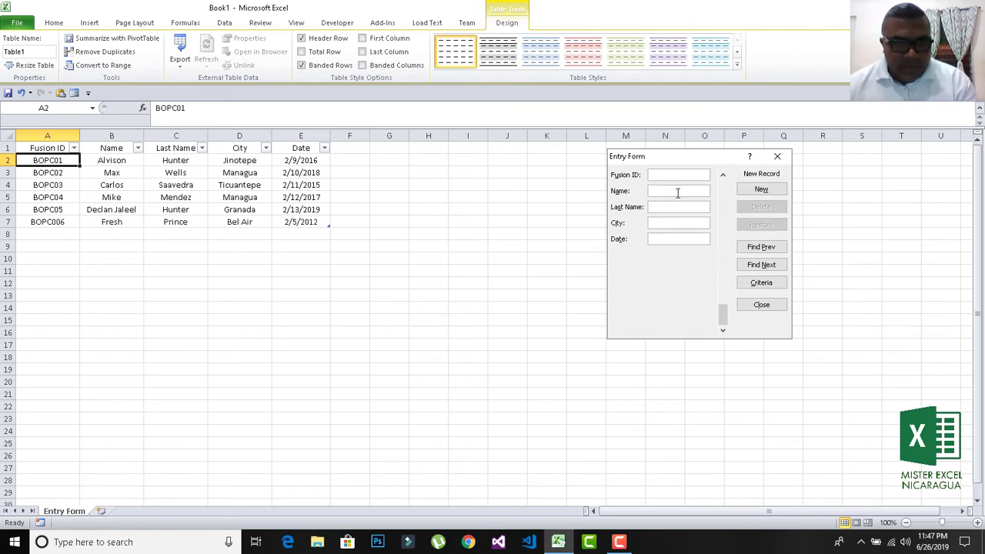
Change the Name search criterion to the new record's first name and find record 6.
{"action": "left_click", "coordinate": [757, 282]}
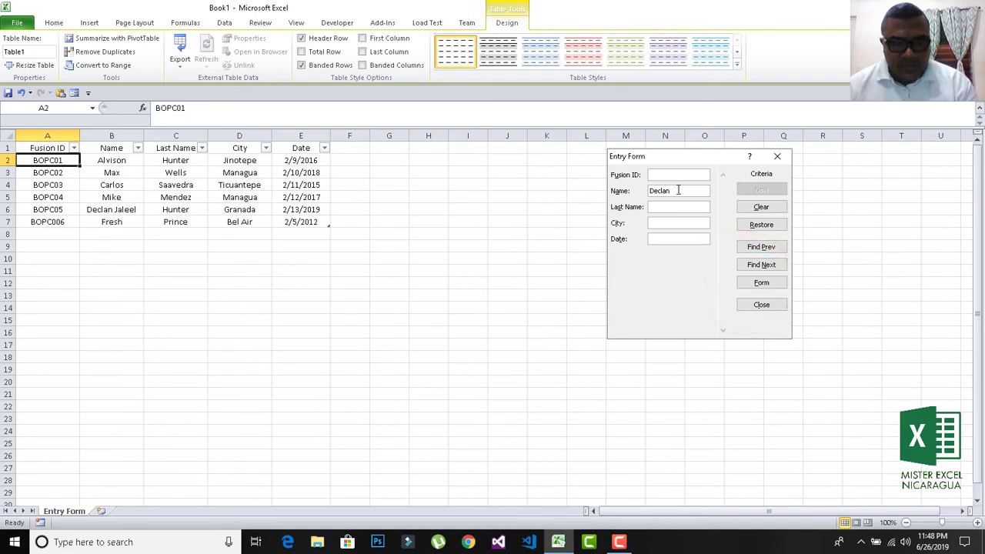
{"action": "left_click_drag", "start_coordinate": [677, 190], "coordinate": [632, 191]}
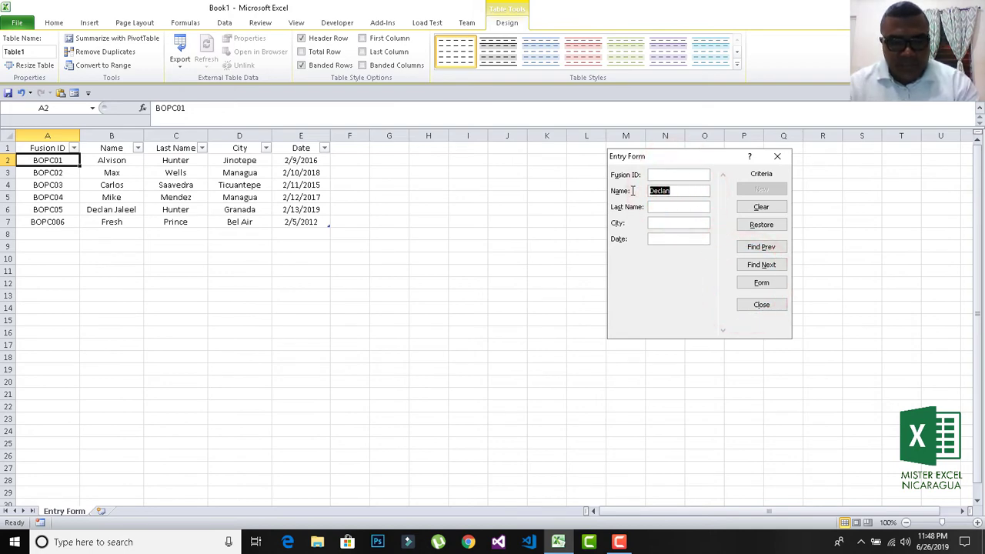
{"action": "type", "text": "Fresh"}
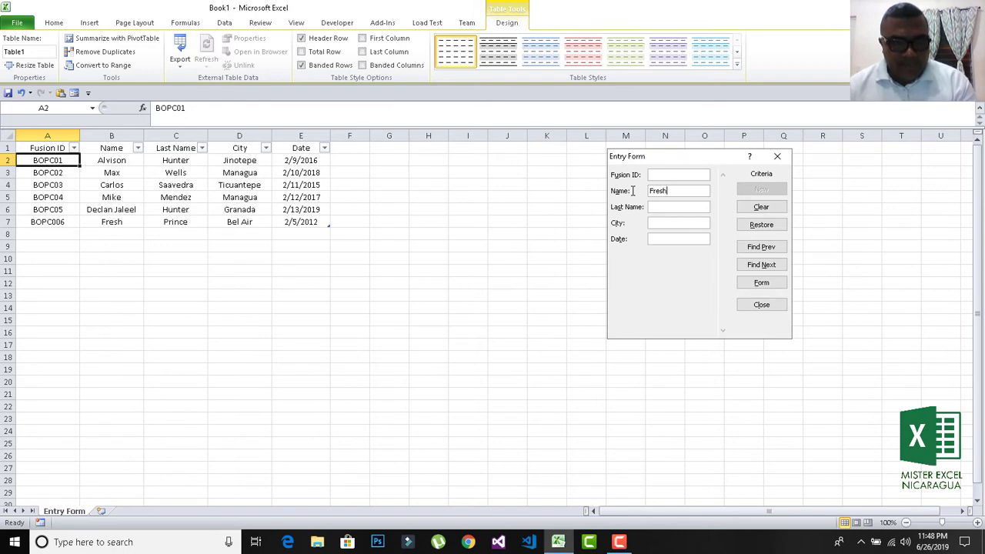
{"action": "left_click", "coordinate": [752, 249]}
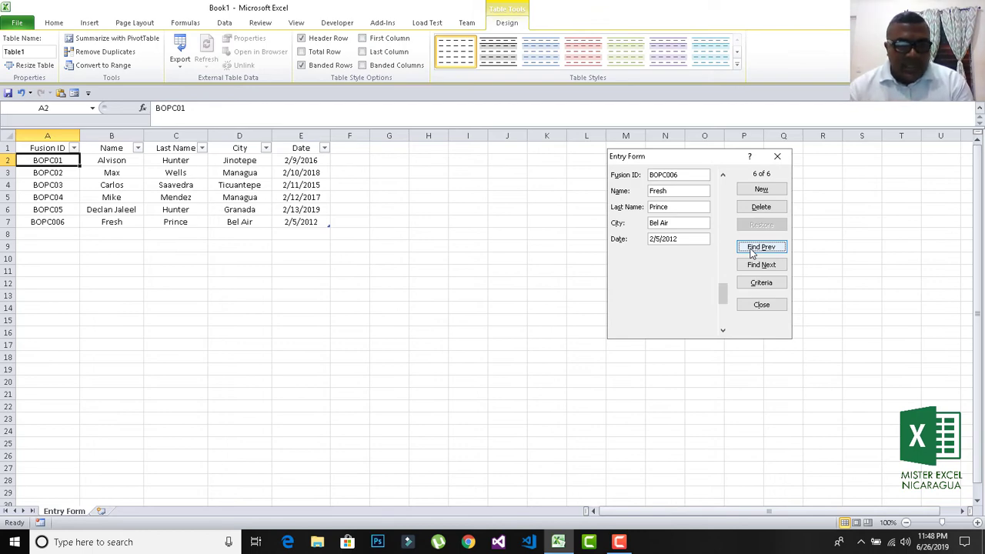
Permanently delete record 6, confirm, and close the Entry Form.
{"action": "left_click", "coordinate": [743, 210]}
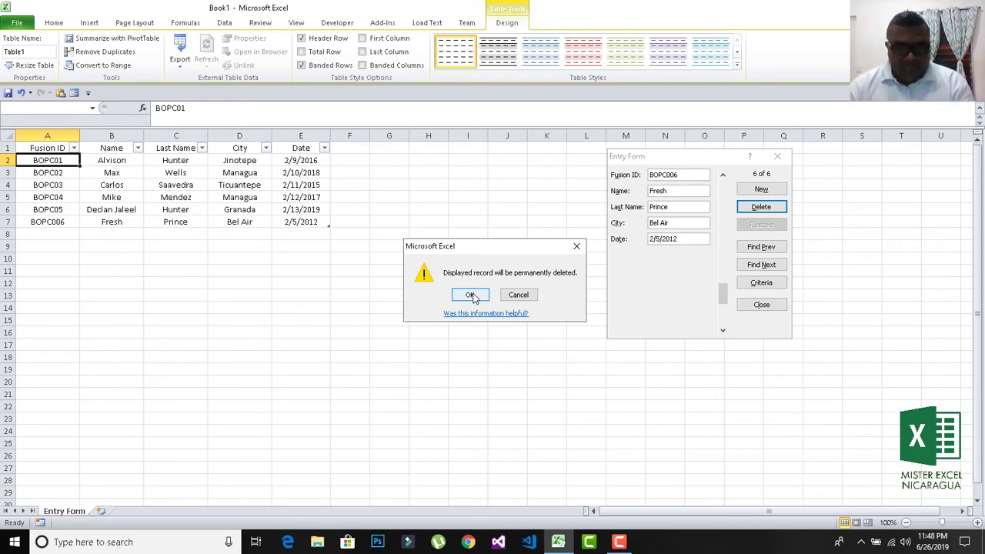
{"action": "left_click", "coordinate": [472, 296]}
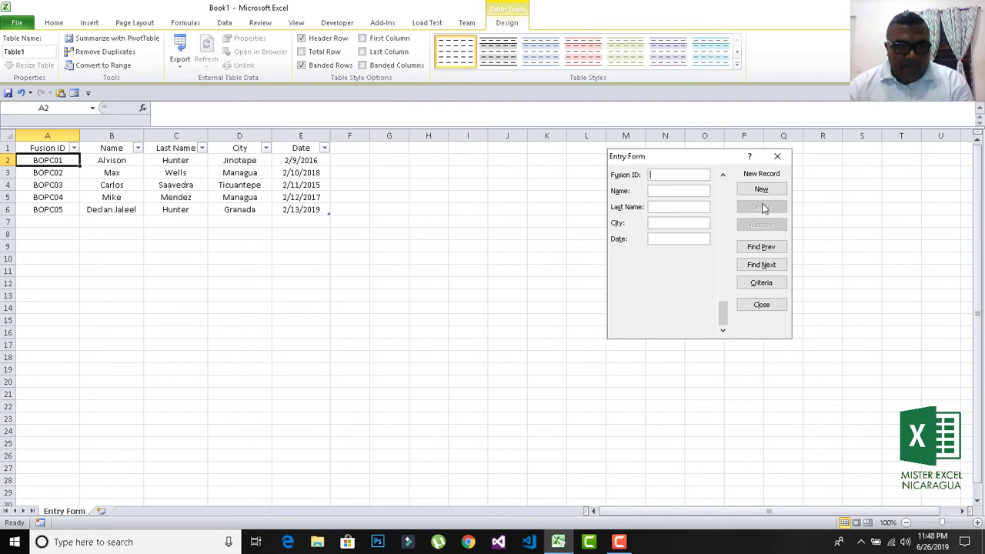
{"action": "left_click", "coordinate": [779, 157]}
Select the Date cells E2:E6 and open Data Validation from the Data tab.
{"action": "left_click", "coordinate": [310, 286]}
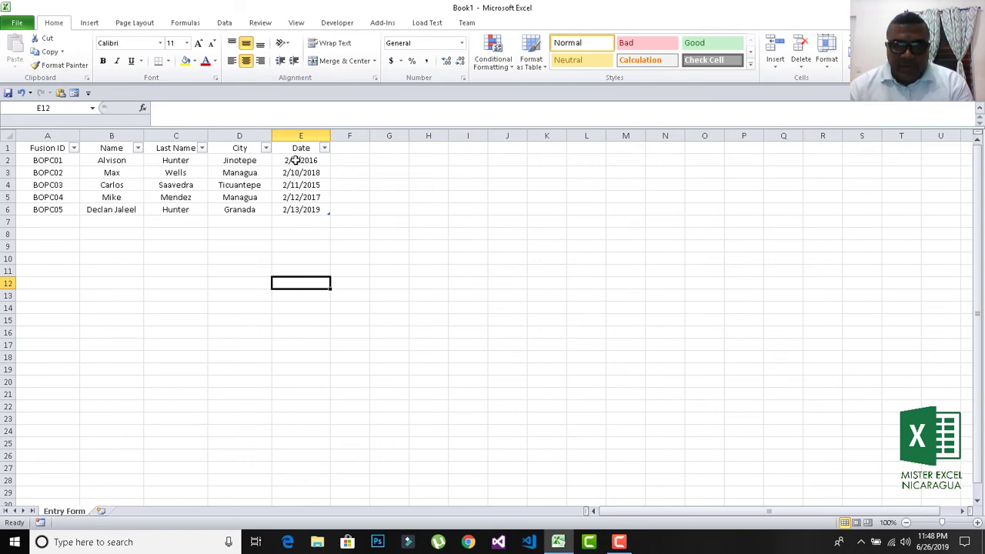
{"action": "left_click_drag", "start_coordinate": [296, 160], "coordinate": [299, 204]}
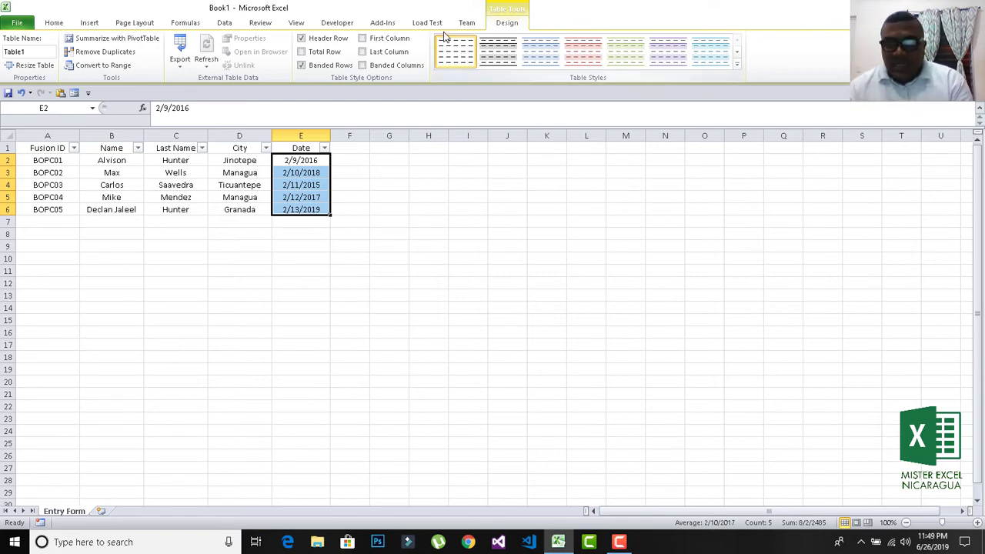
{"action": "left_click", "coordinate": [223, 23]}
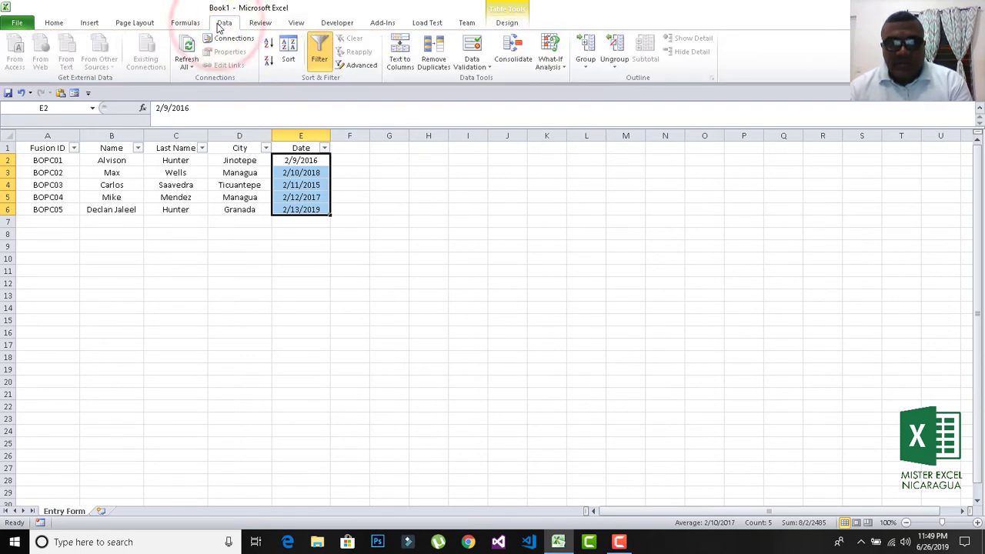
{"action": "left_click", "coordinate": [487, 69]}
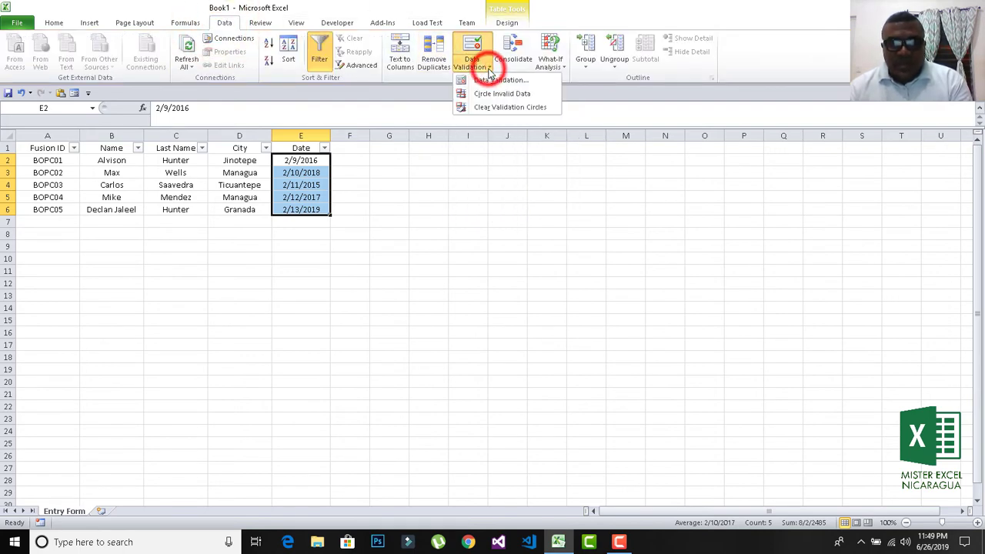
{"action": "left_click", "coordinate": [491, 80]}
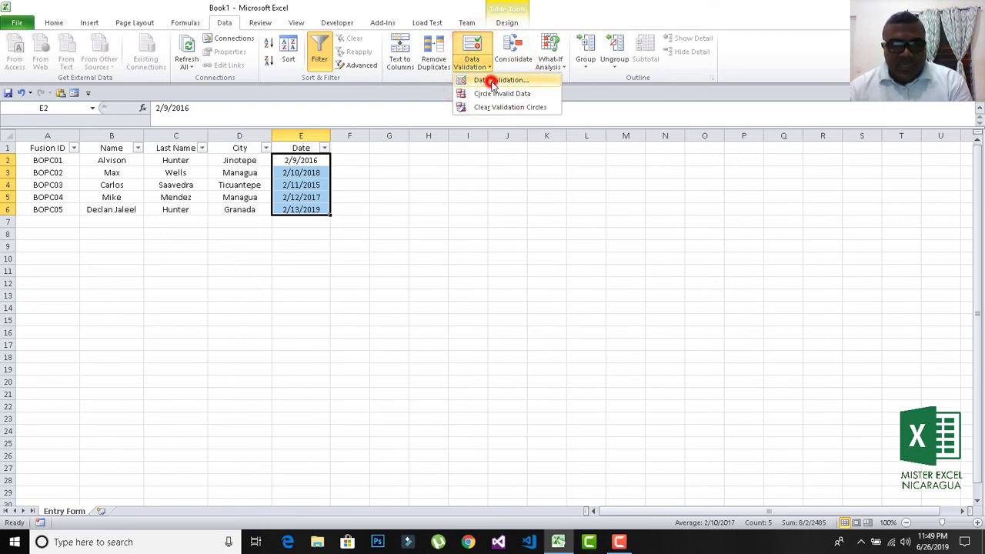
Allow only dates between 01/02/2015 and 02/03/2020 and apply the rule.
{"action": "left_click", "coordinate": [633, 217]}
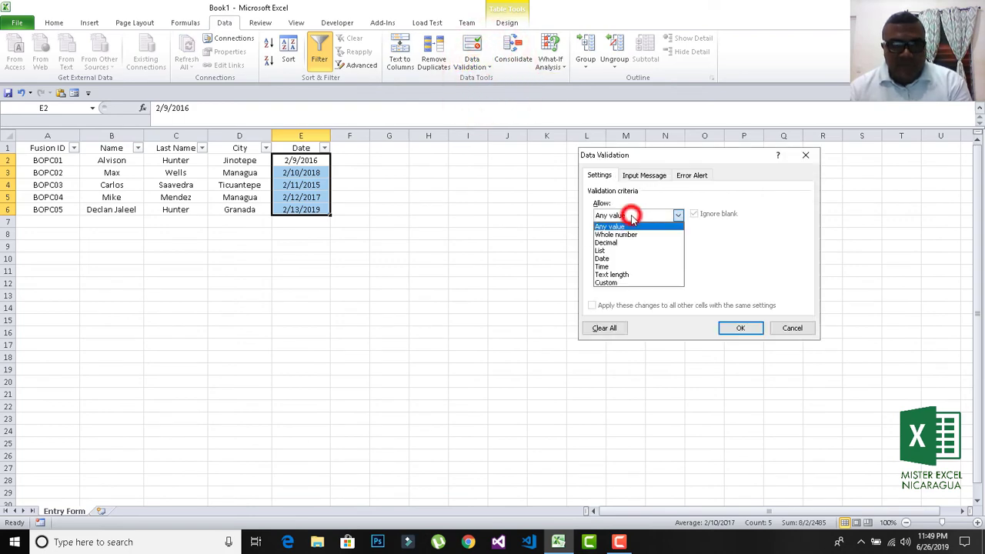
{"action": "left_click", "coordinate": [627, 258]}
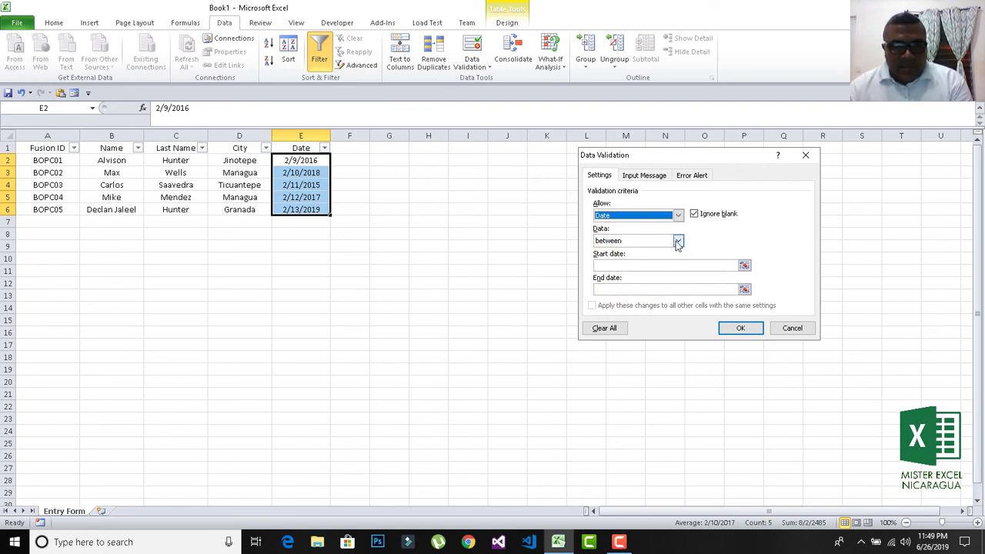
{"action": "left_click", "coordinate": [678, 241]}
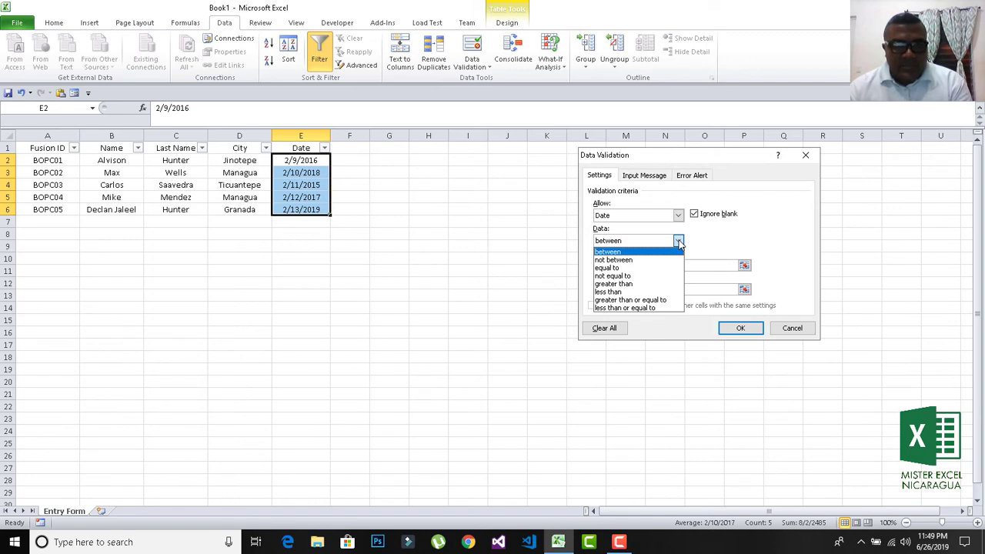
{"action": "left_click", "coordinate": [678, 241]}
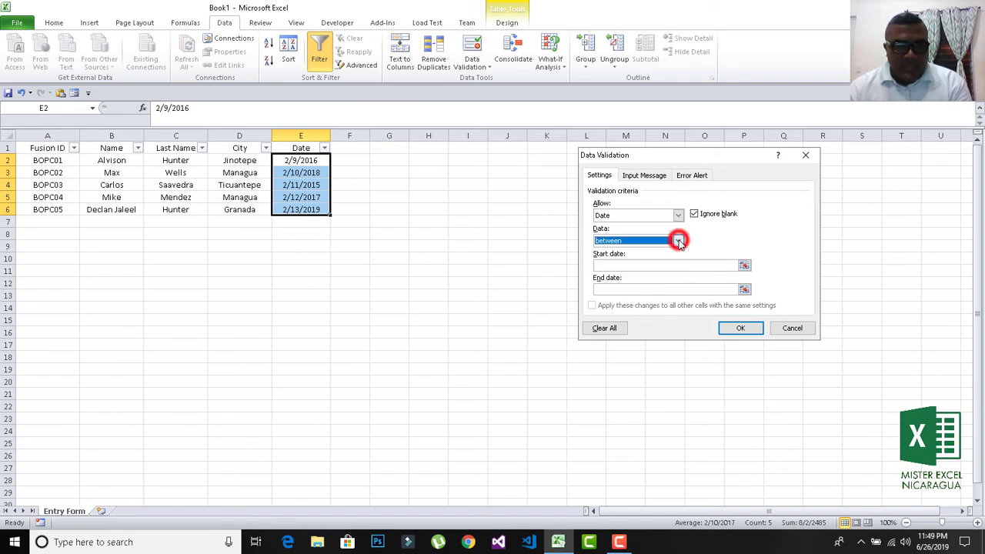
{"action": "left_click", "coordinate": [744, 265]}
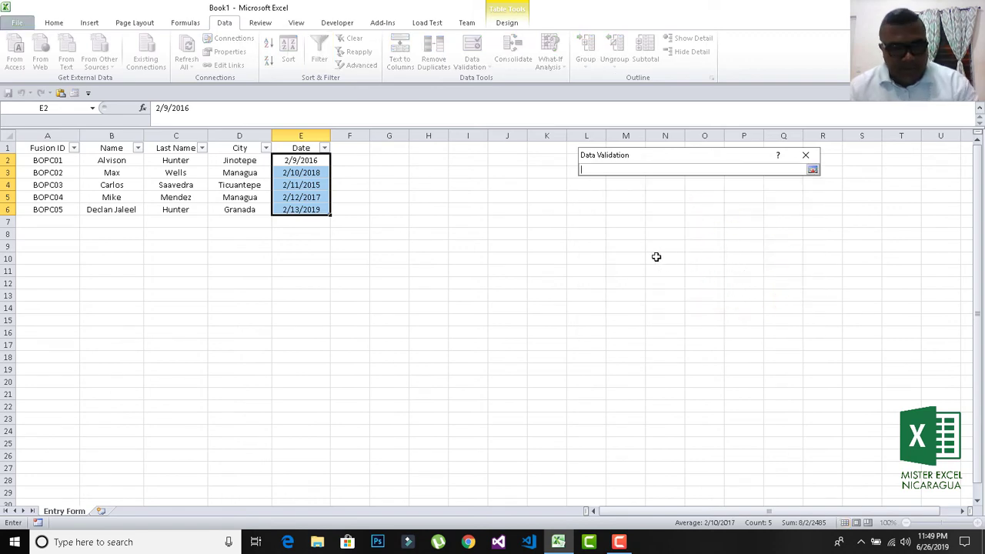
{"action": "type", "text": "2"}
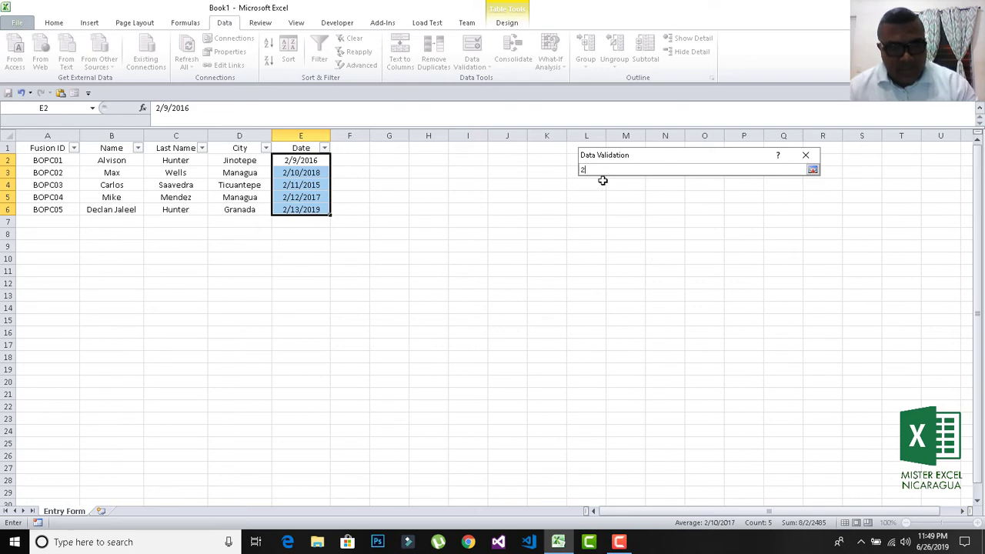
{"action": "key", "text": "BackSpace"}
{"action": "type", "text": "01/02/"}
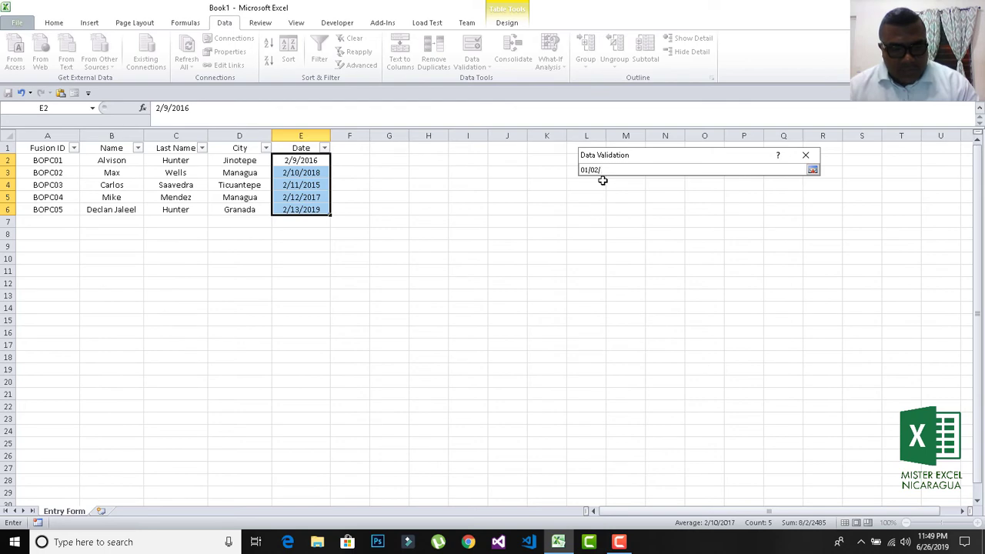
{"action": "type", "text": "20"}
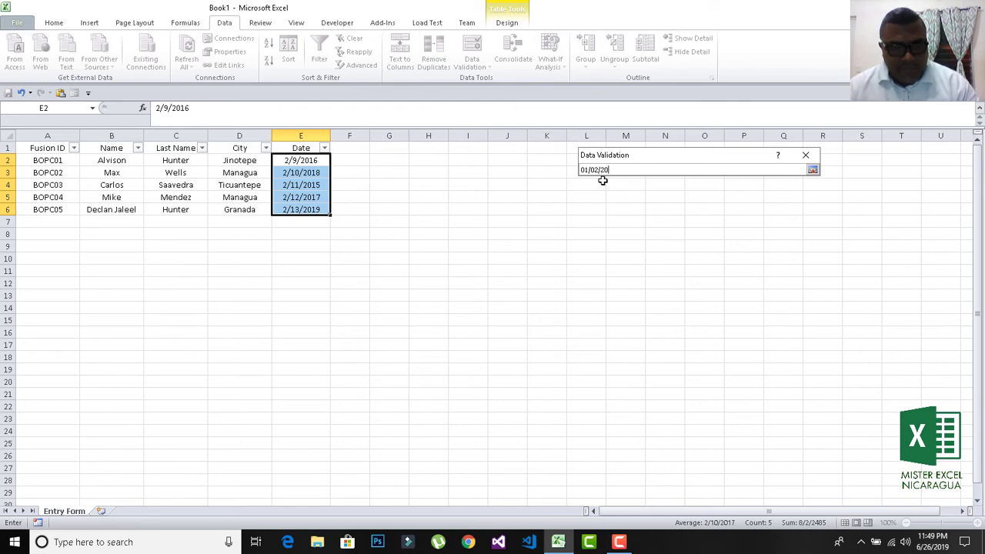
{"action": "type", "text": "1"}
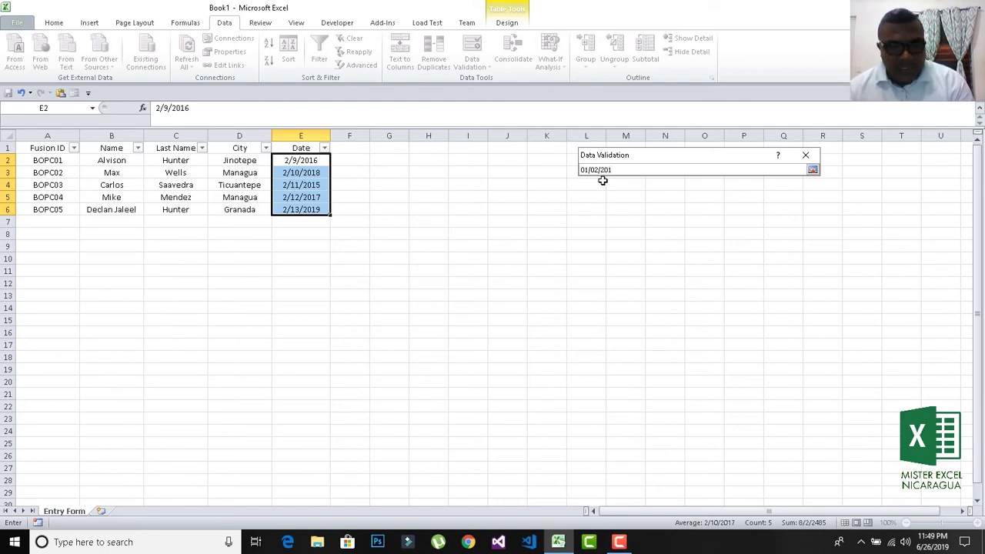
{"action": "type", "text": "5"}
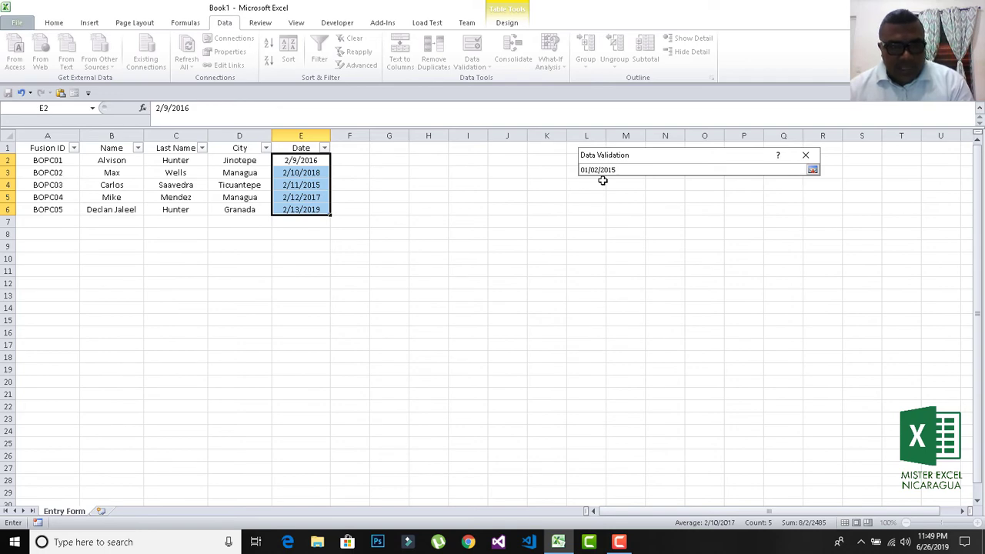
{"action": "key", "text": "Return"}
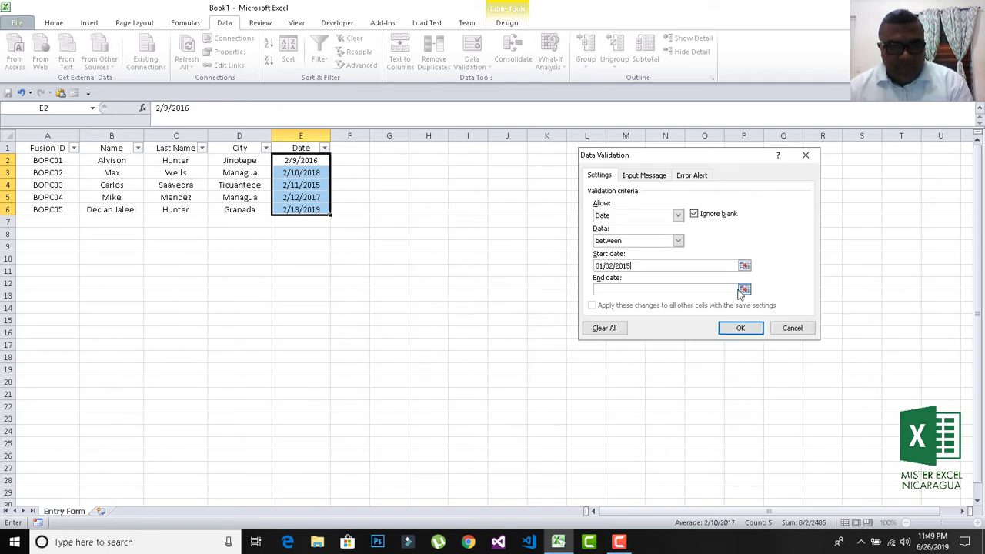
{"action": "left_click", "coordinate": [743, 290]}
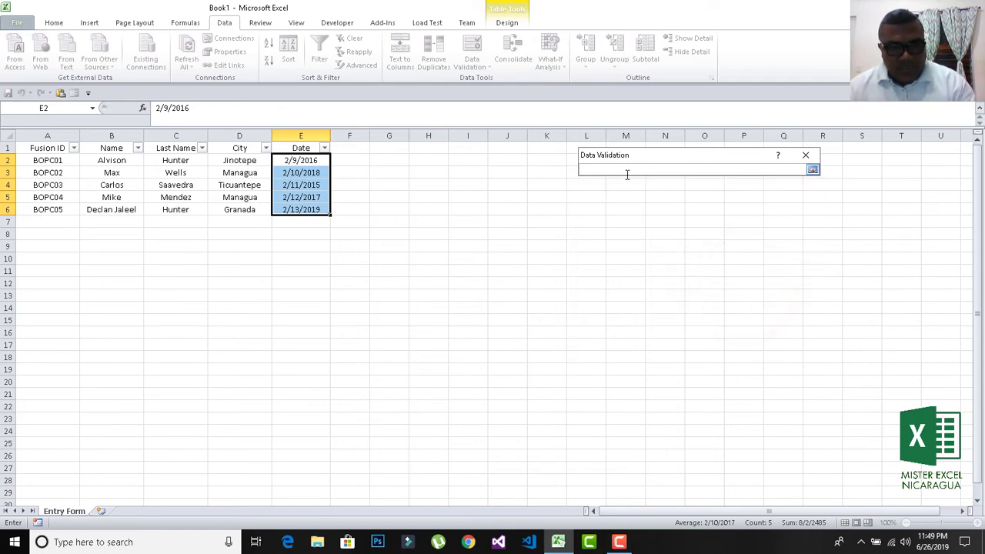
{"action": "type", "text": "02/"}
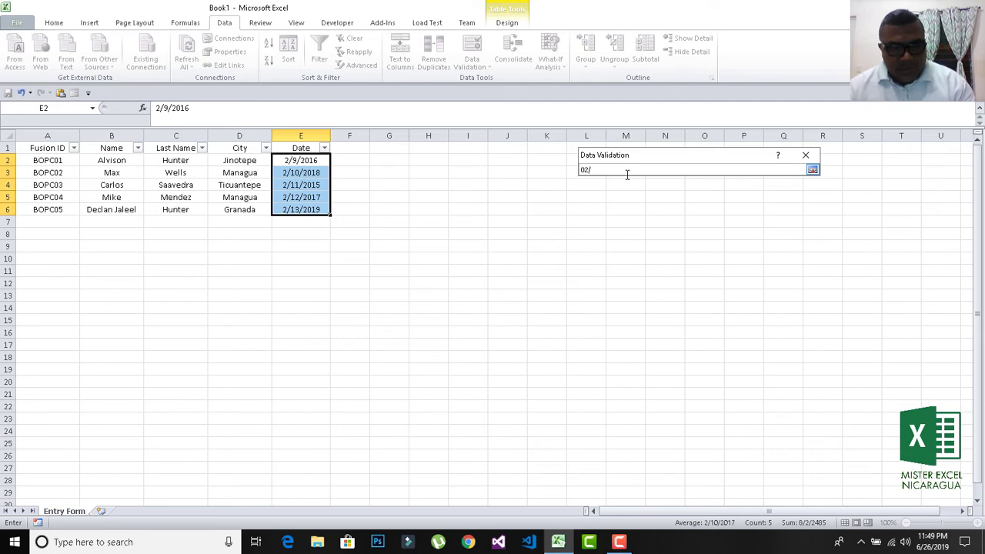
{"action": "type", "text": "03"}
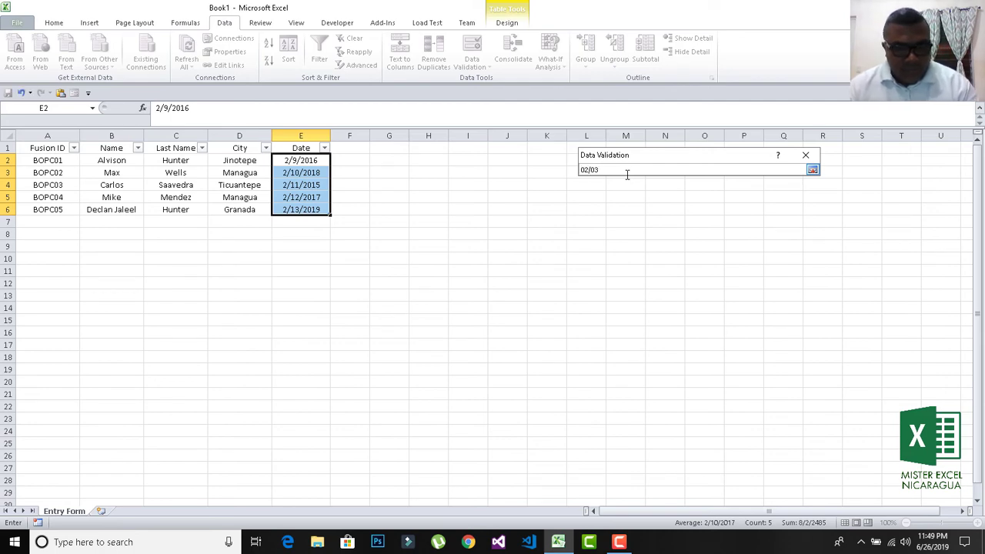
{"action": "type", "text": "/"}
{"action": "type", "text": "2020"}
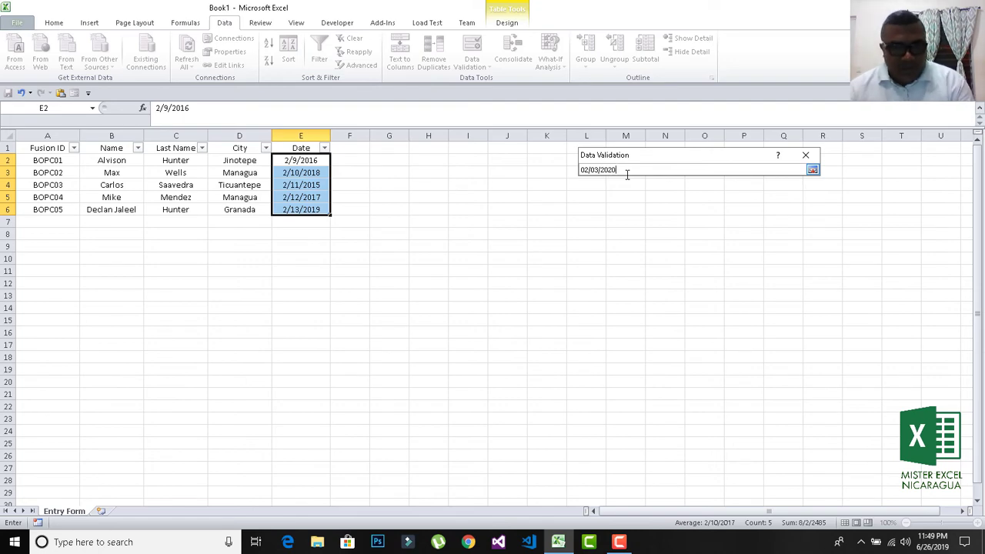
{"action": "key", "text": "Return"}
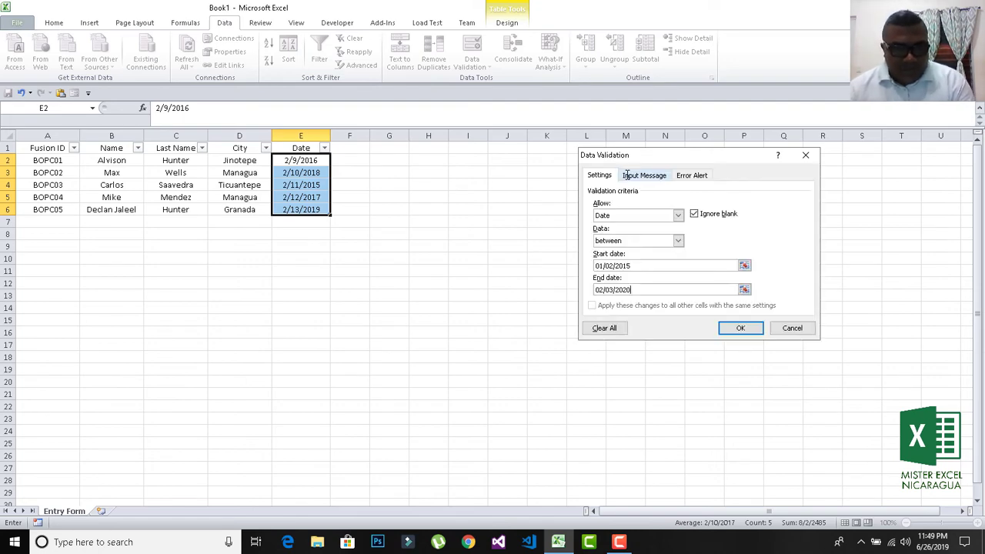
{"action": "left_click", "coordinate": [731, 328]}
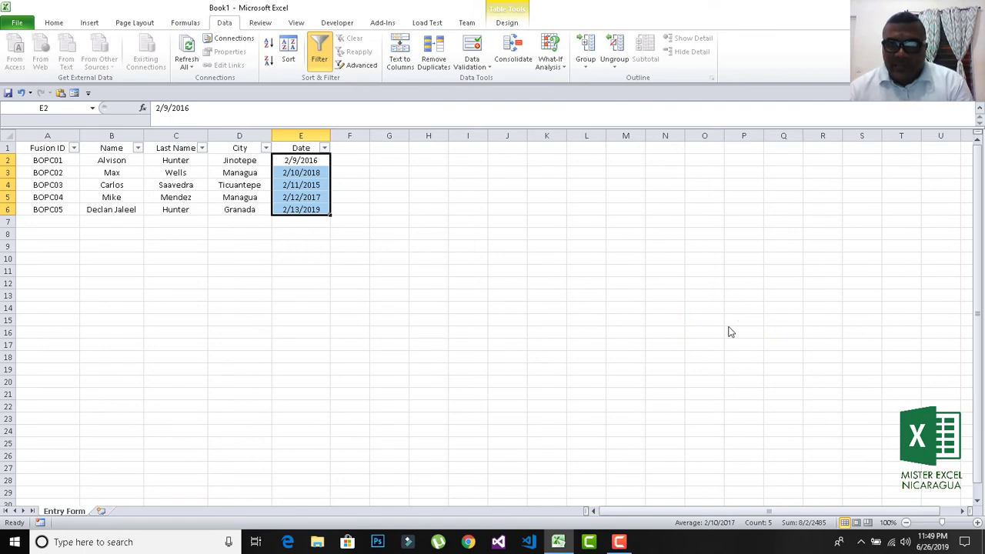
Open the table's Entry Form and start a blank new record.
{"action": "left_click", "coordinate": [68, 159]}
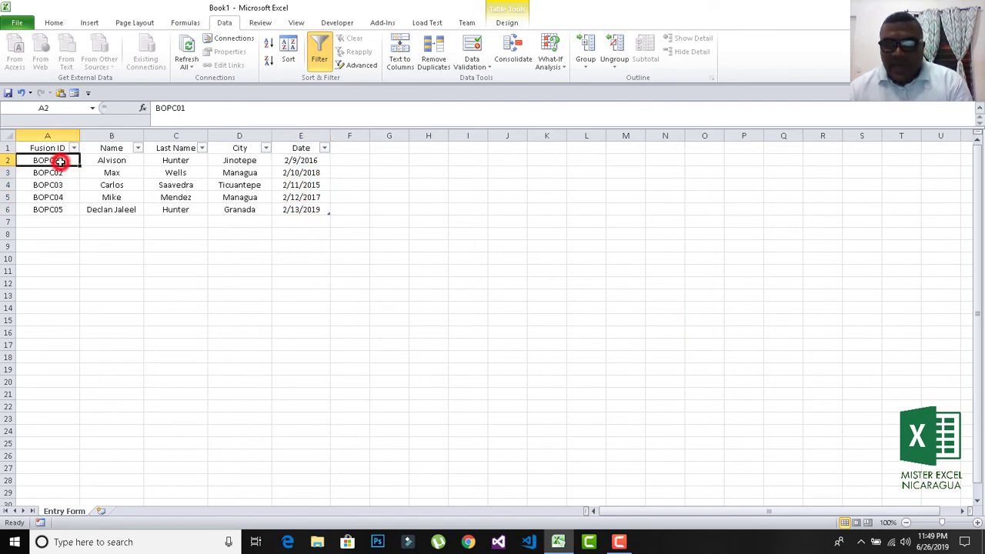
{"action": "left_click", "coordinate": [74, 93]}
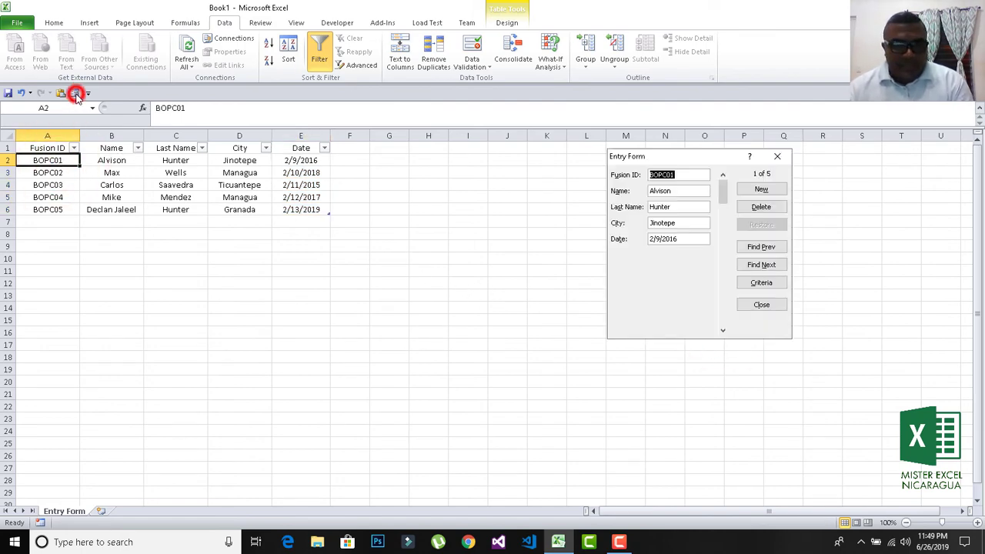
{"action": "left_click", "coordinate": [759, 189]}
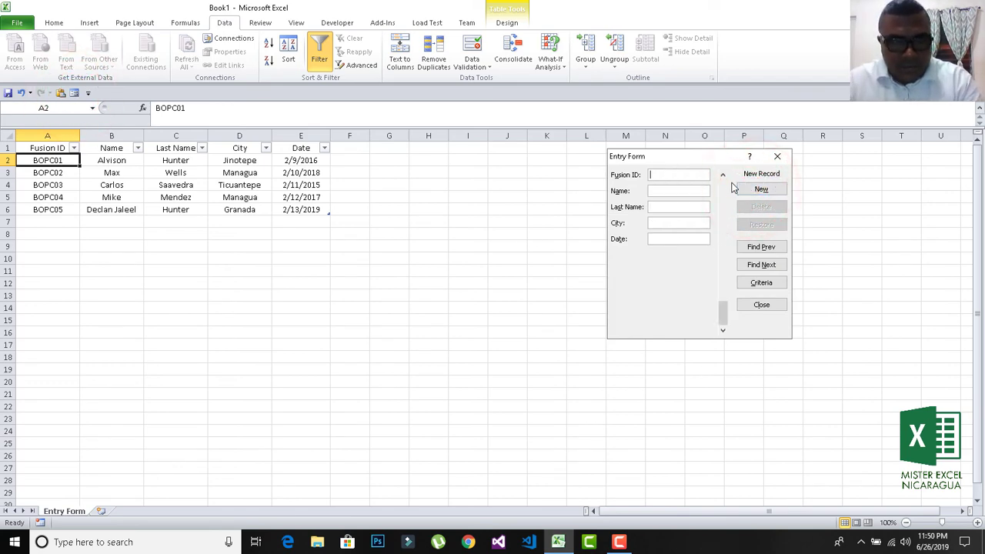
{"action": "type", "text": "Mi"}
{"action": "key", "text": "BackSpace"}
{"action": "key", "text": "BackSpace"}
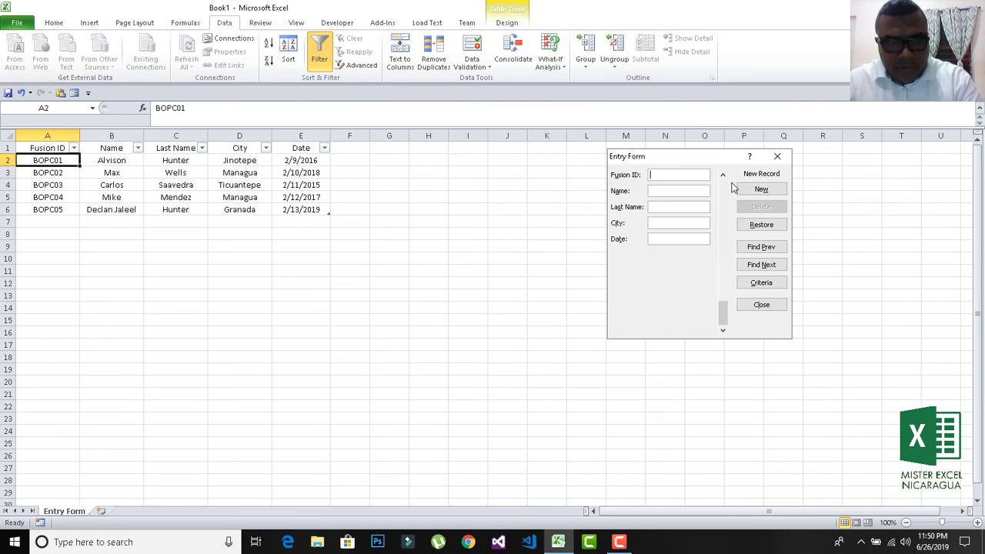
{"action": "type", "text": "BOP"}
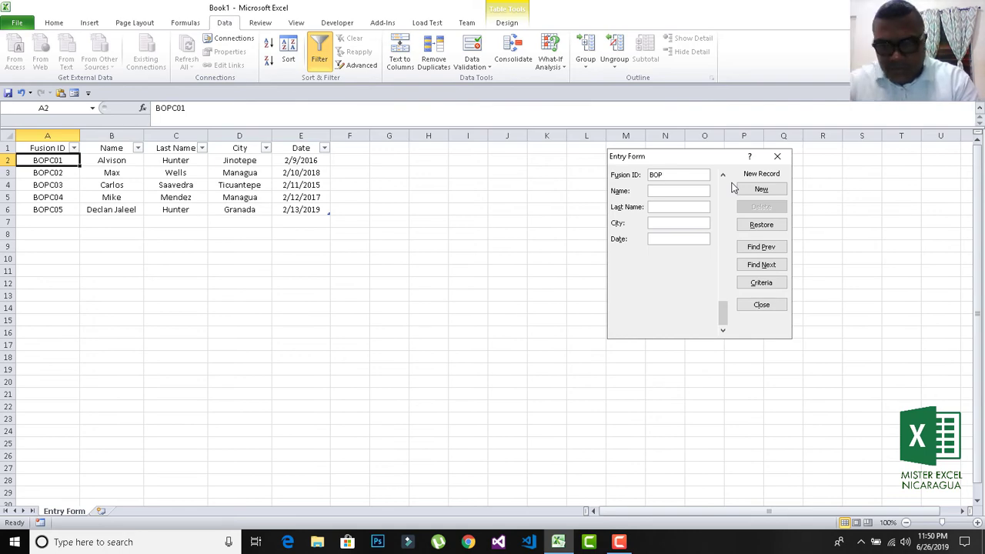
{"action": "type", "text": "C"}
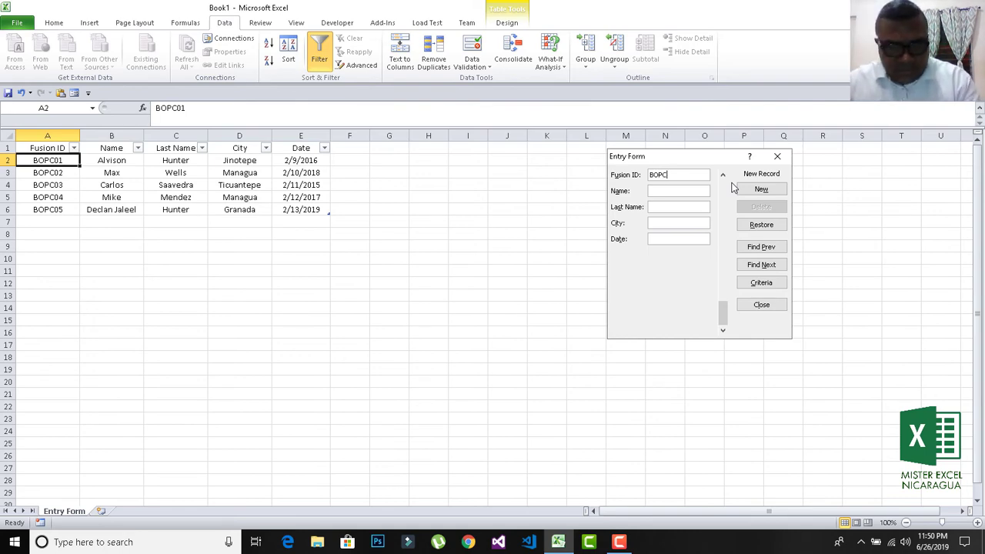
{"action": "type", "text": "06"}
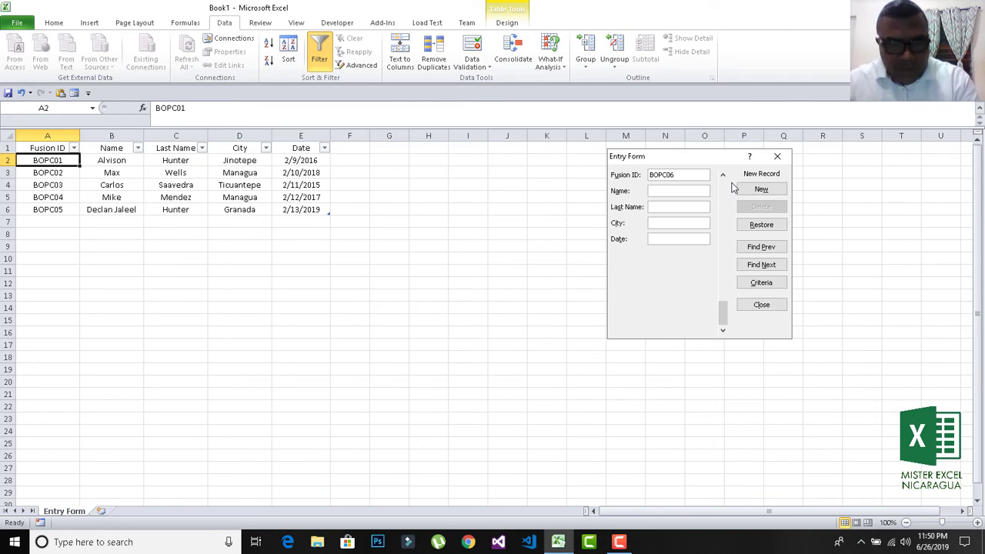
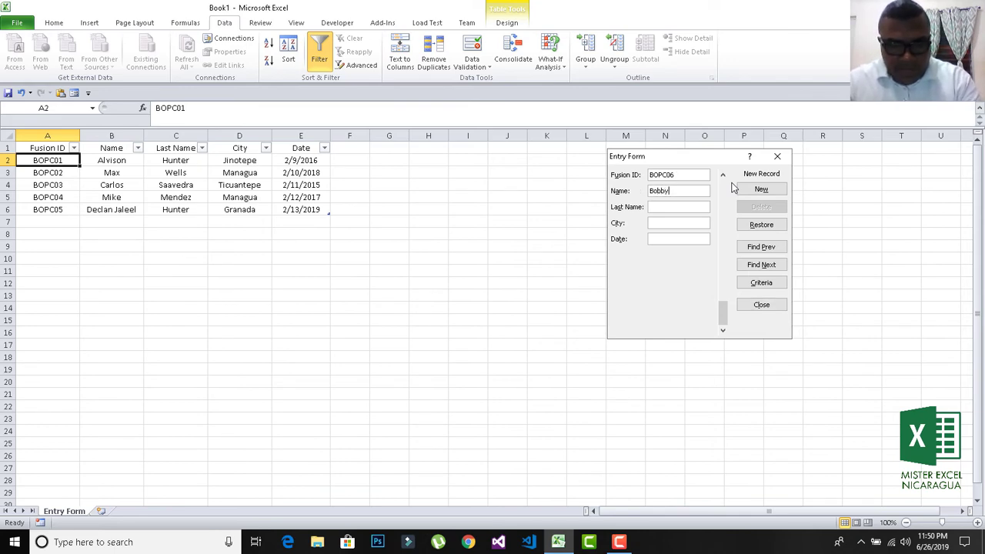
{"action": "key", "text": "Tab"}
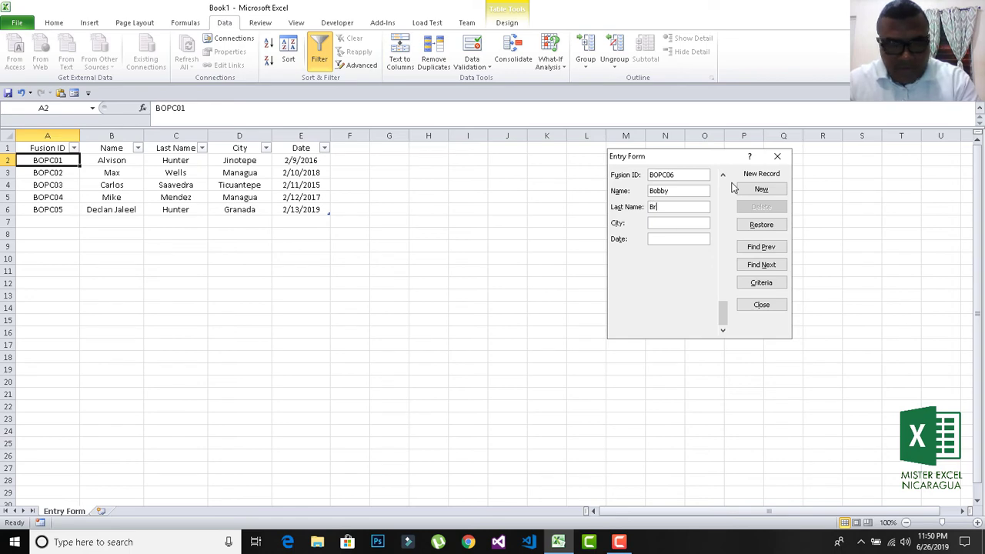
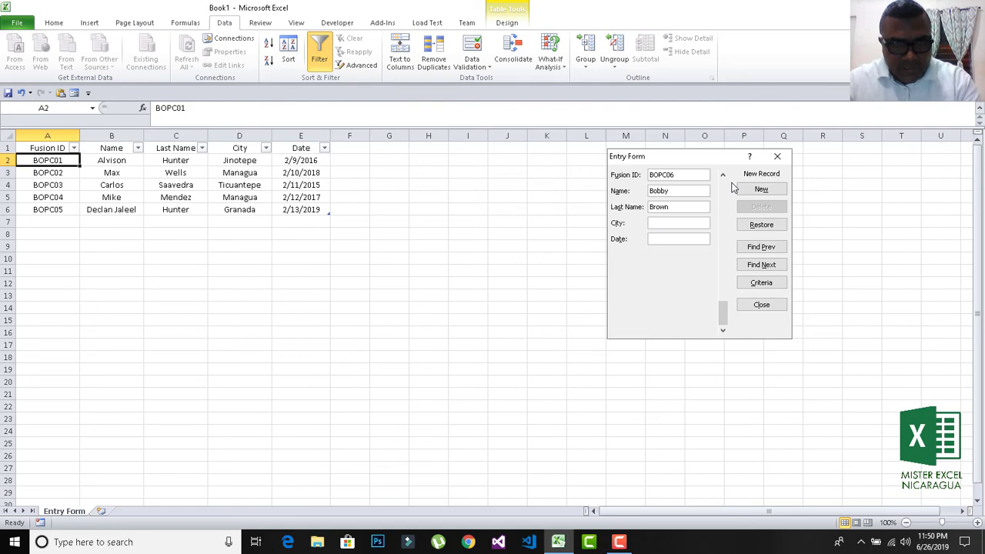
{"action": "key", "text": "Tab"}
{"action": "type", "text": "S"}
{"action": "key", "text": "BackSpace"}
{"action": "type", "text": "Alberta"}
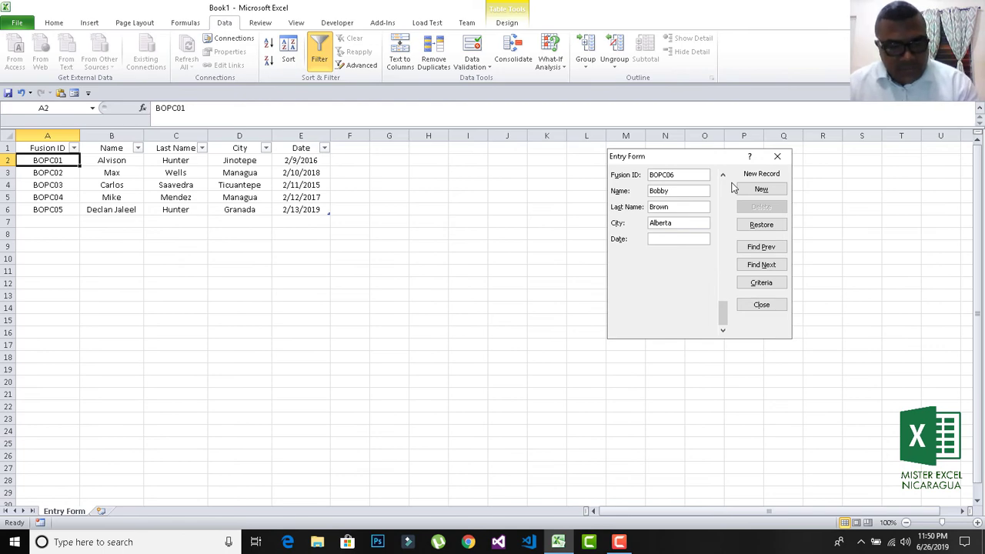
{"action": "type", "text": "02/"}
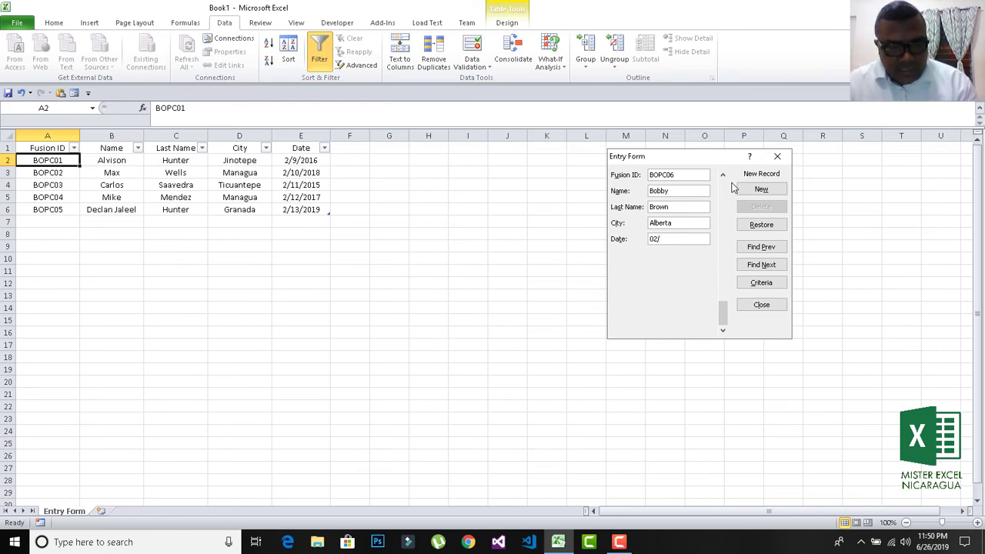
{"action": "type", "text": "14"}
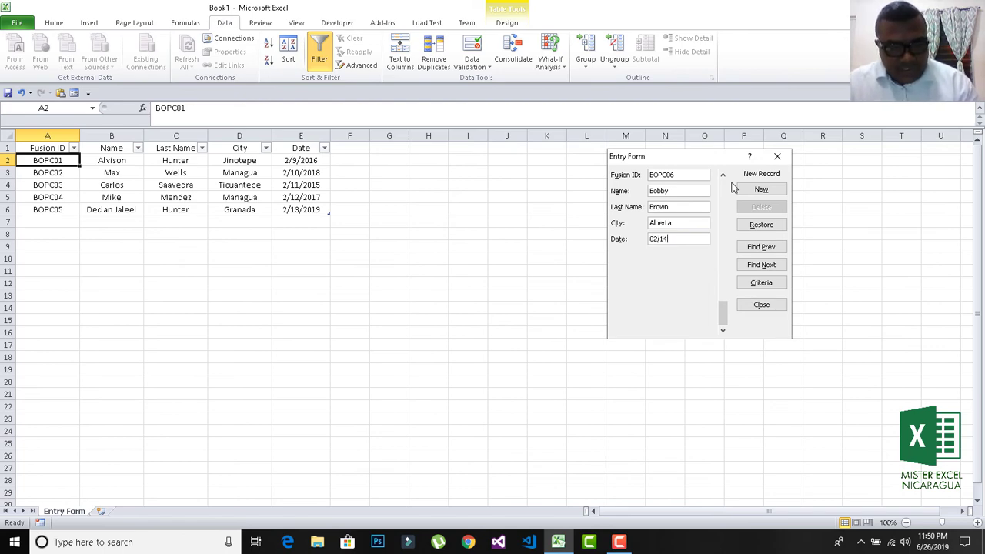
{"action": "type", "text": "/2021"}
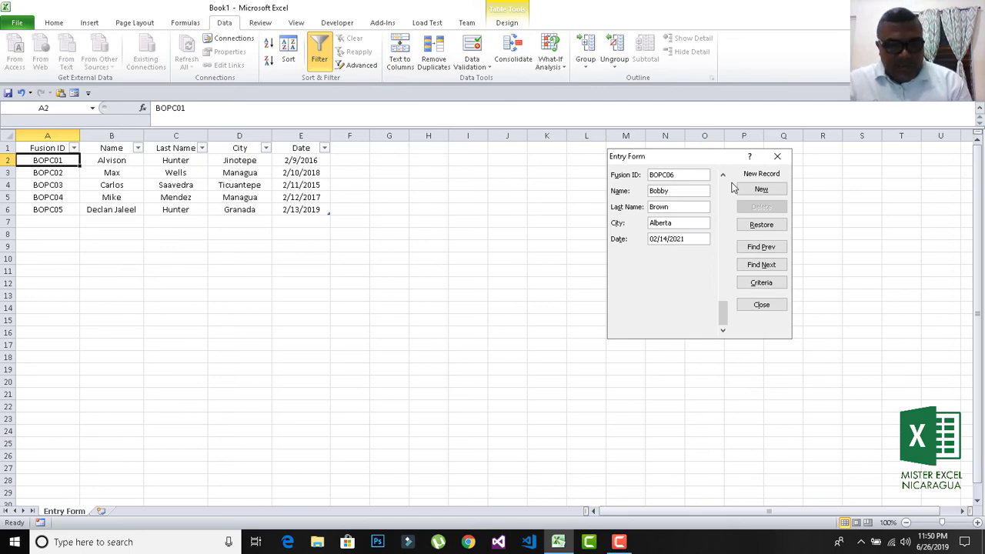
{"action": "key", "text": "Return"}
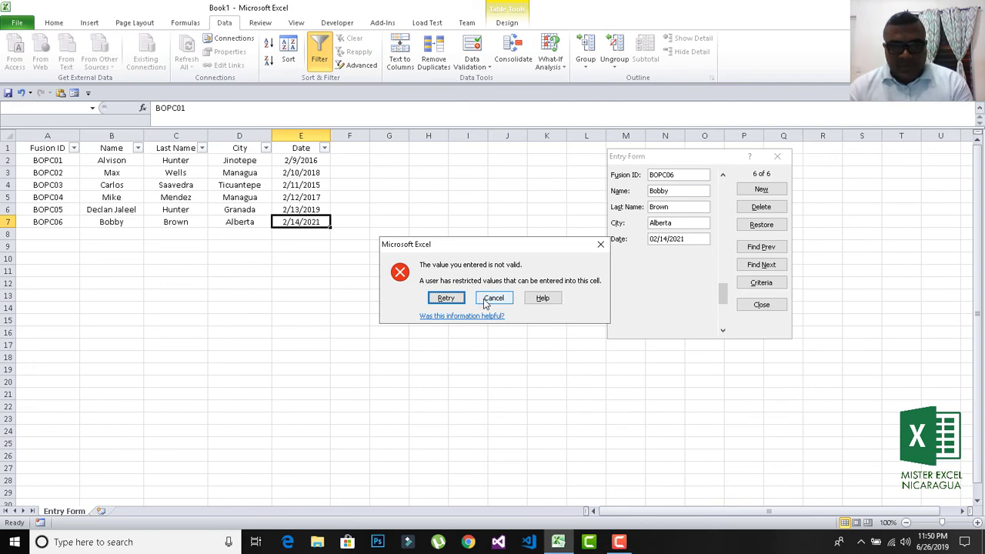
Dismiss the invalid-date error and correct the year to 2019, saving 02/14/2019.
{"action": "left_click", "coordinate": [485, 300]}
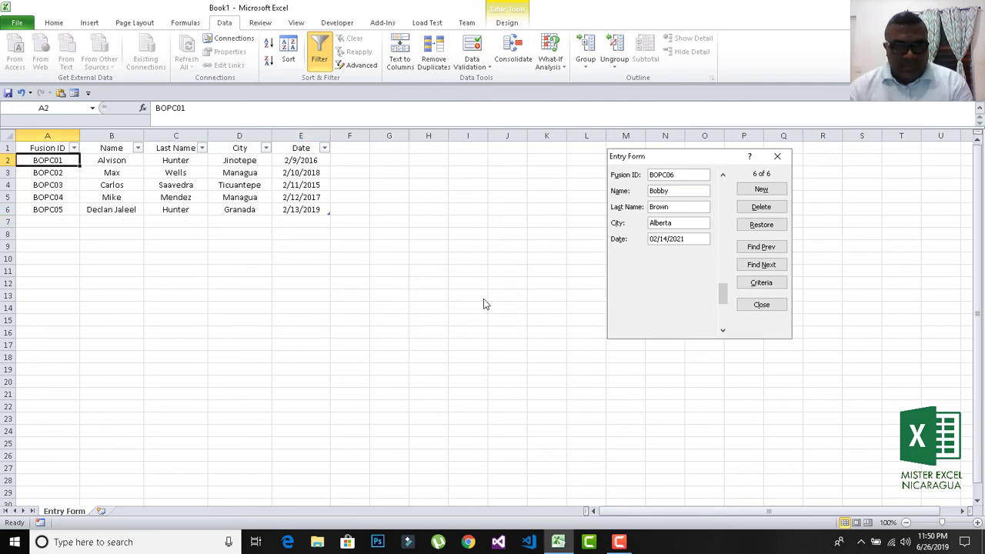
{"action": "left_click", "coordinate": [697, 239]}
{"action": "key", "text": "BackSpace"}
{"action": "key", "text": "BackSpace"}
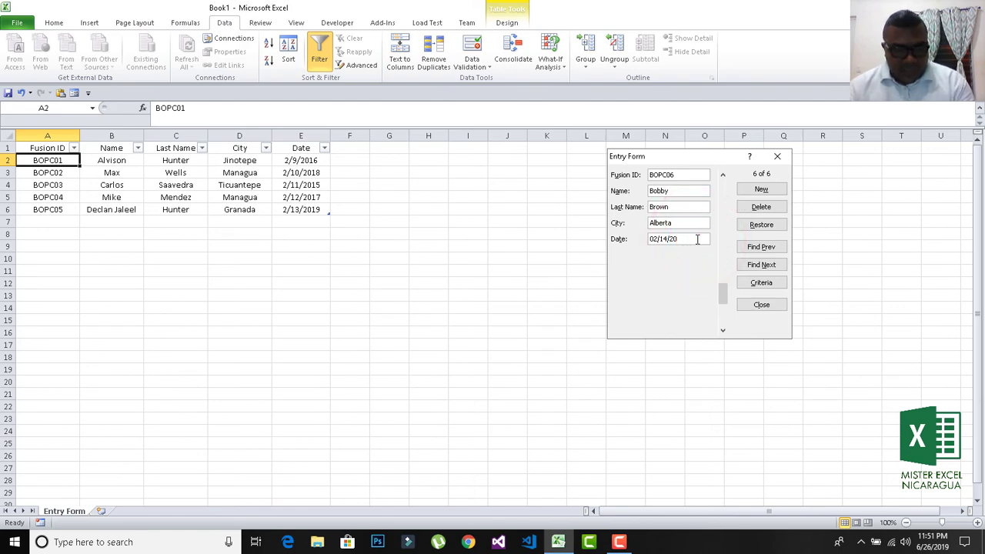
{"action": "type", "text": "19"}
{"action": "key", "text": "Return"}
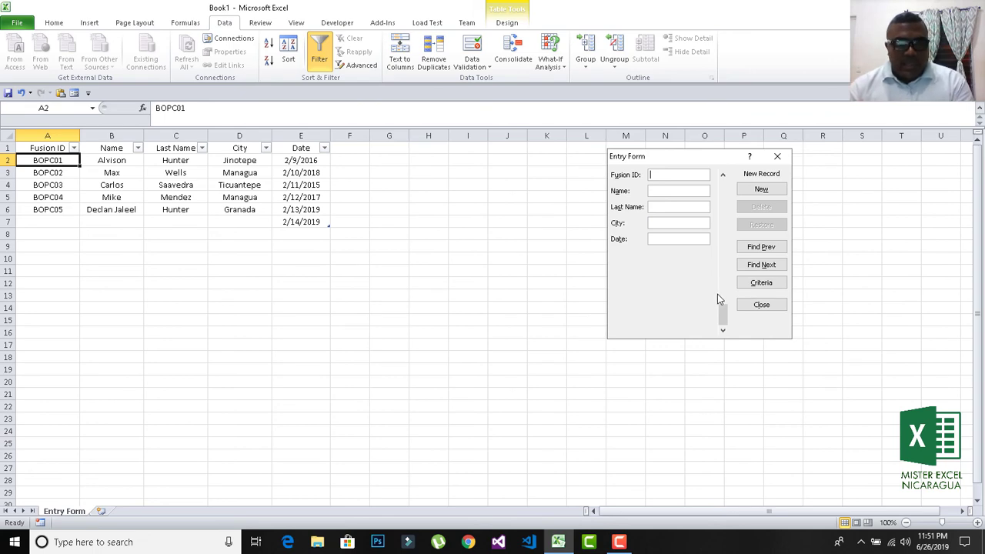
Go back to record 6 and fill in BOPC06, first and last name, and New York.
{"action": "left_click", "coordinate": [723, 175]}
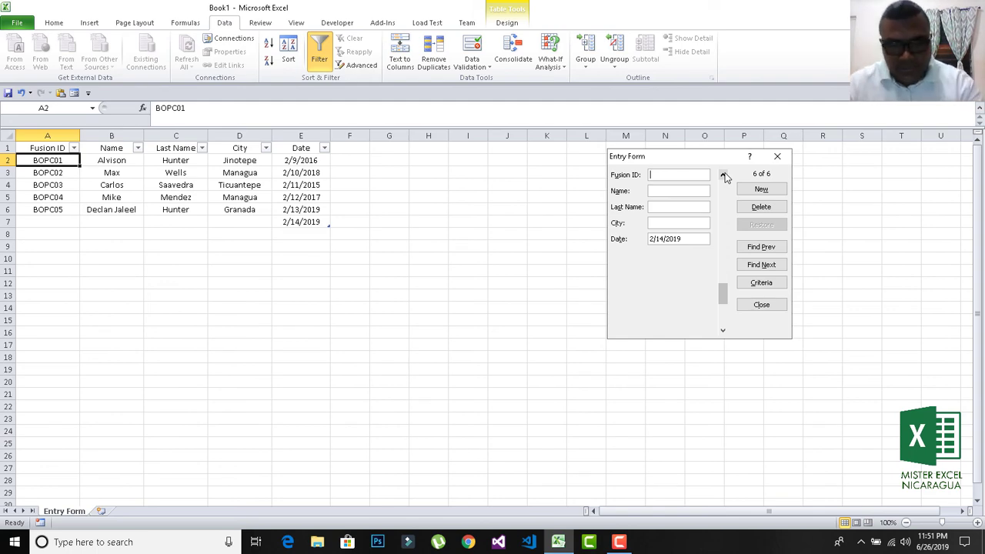
{"action": "type", "text": "BOP"}
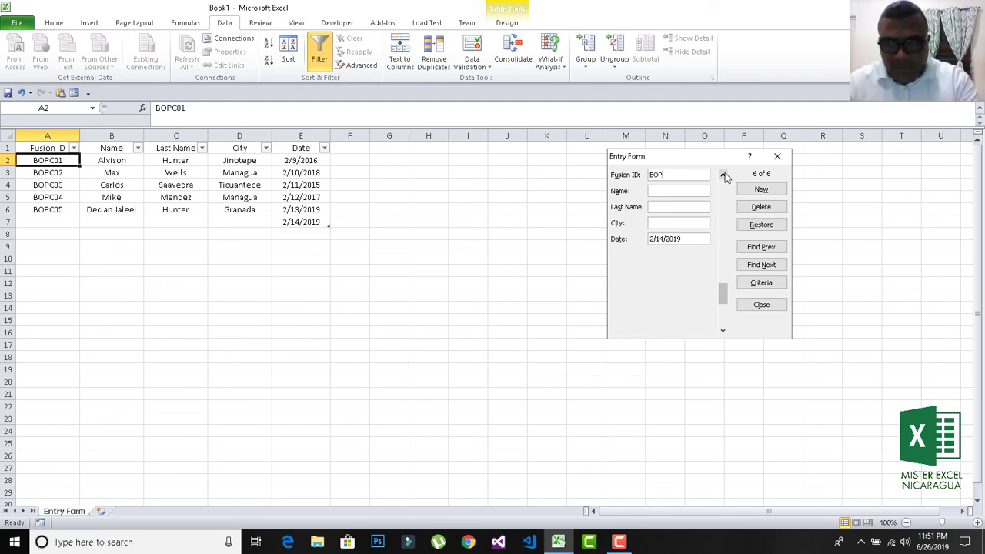
{"action": "type", "text": "C"}
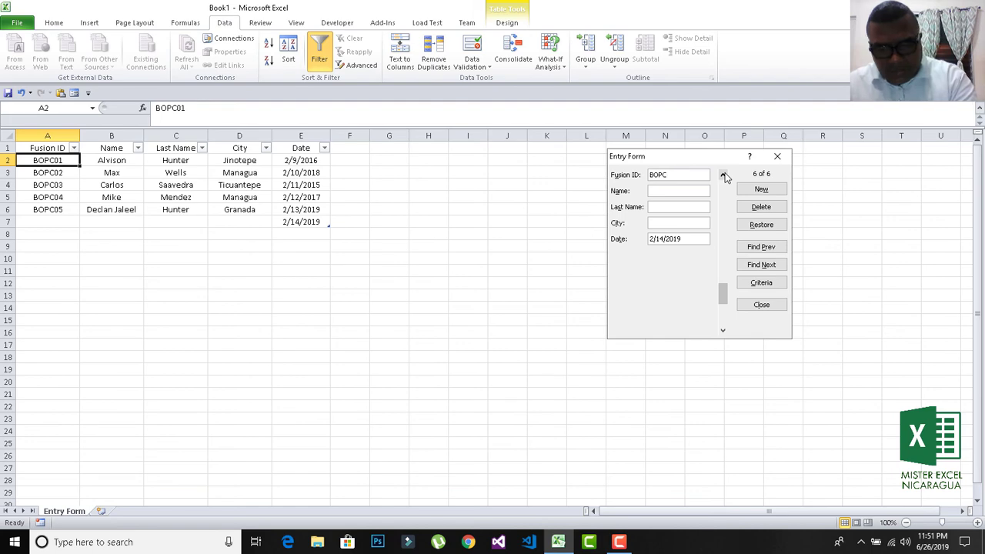
{"action": "type", "text": "06"}
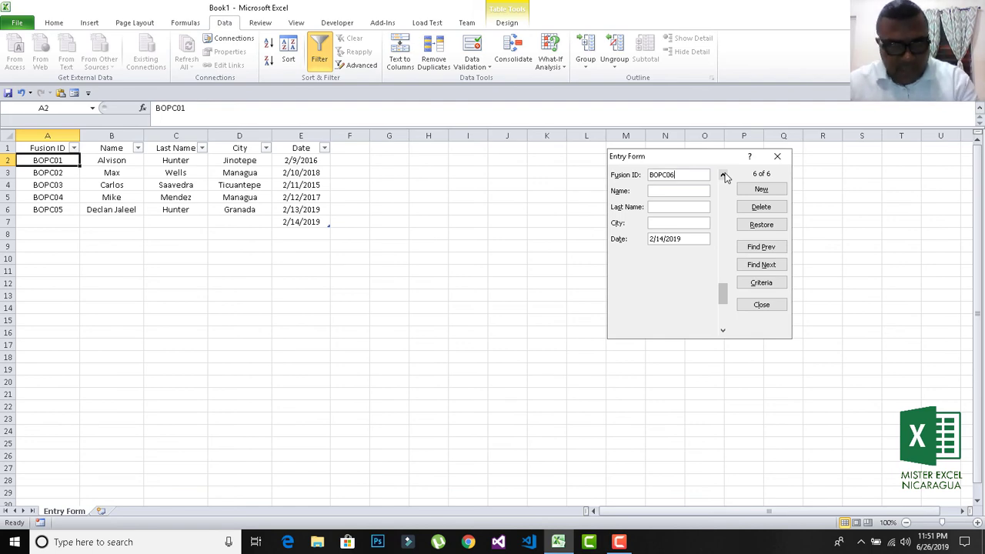
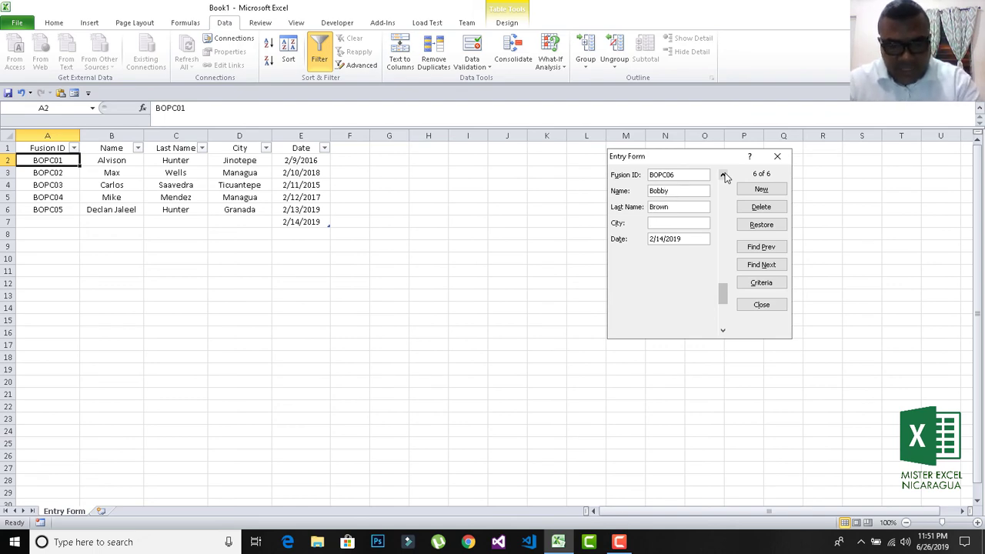
{"action": "type", "text": "New"}
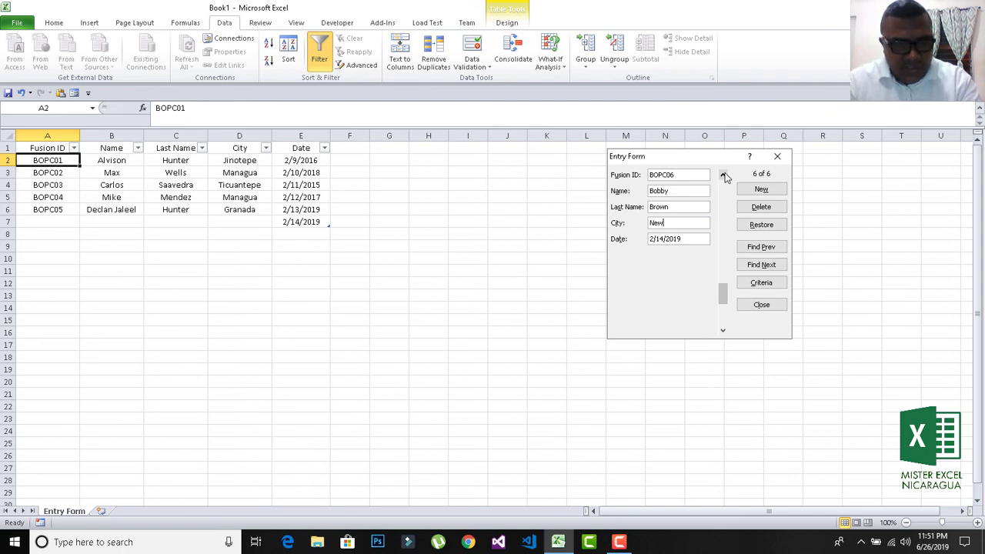
{"action": "type", "text": " York"}
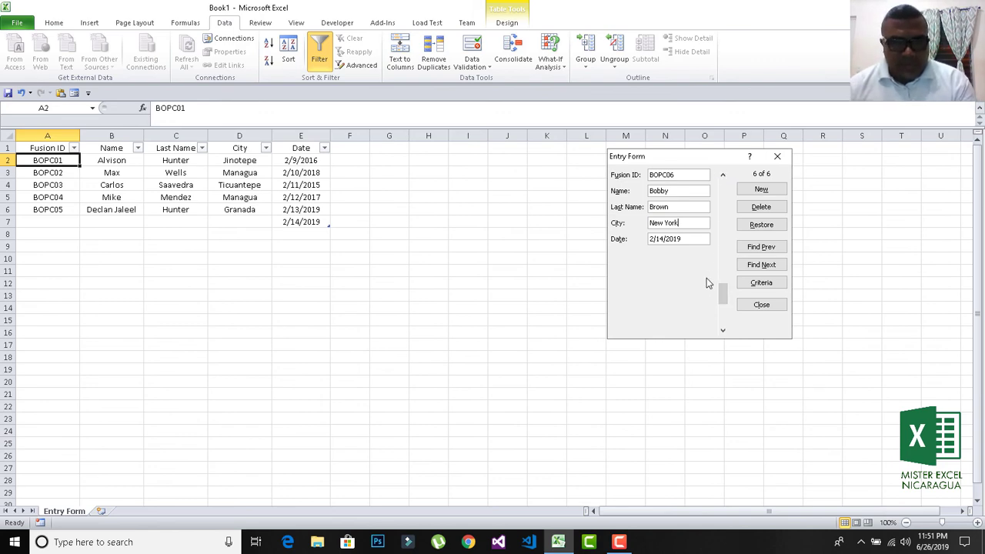
{"action": "key", "text": "Return"}
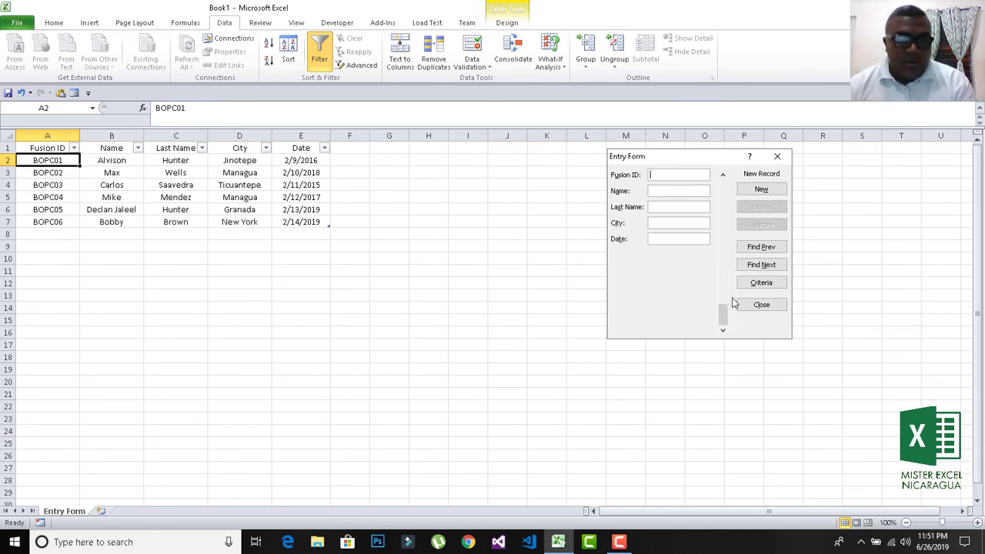
Page back to record 1, then forward through all records to record 6 of 6.
{"action": "left_click", "coordinate": [722, 176]}
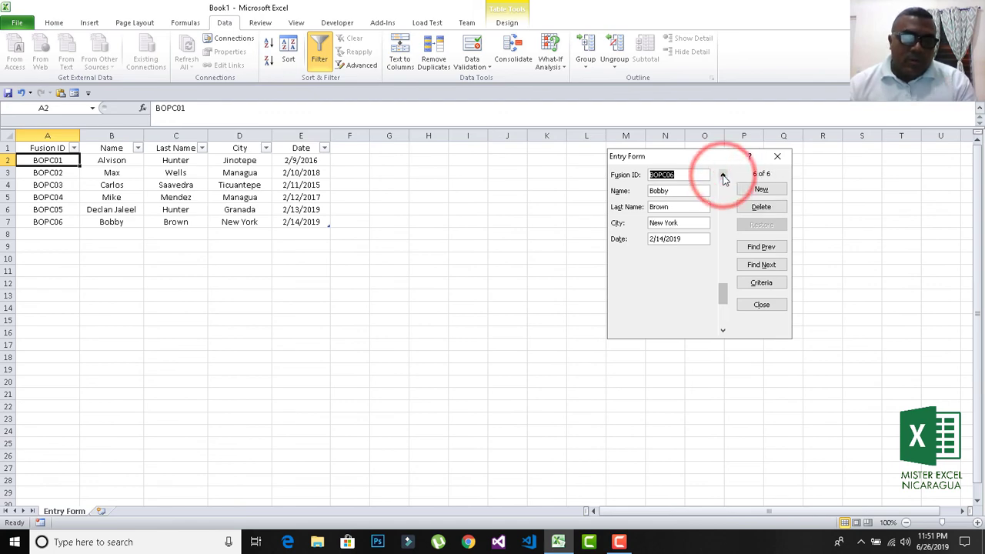
{"action": "left_click", "coordinate": [722, 176]}
{"action": "left_click", "coordinate": [722, 176]}
{"action": "left_click", "coordinate": [722, 176]}
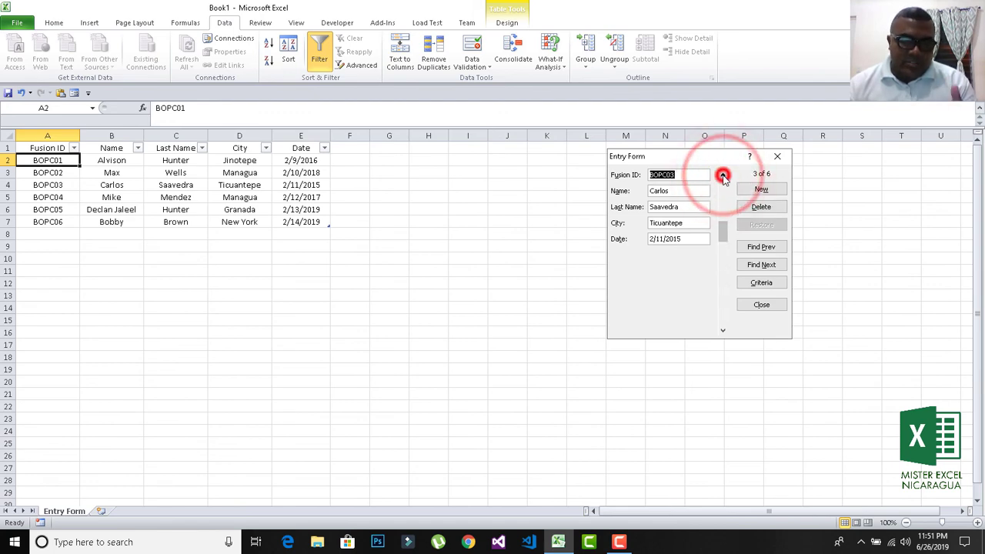
{"action": "left_click", "coordinate": [723, 176]}
{"action": "left_click", "coordinate": [722, 176]}
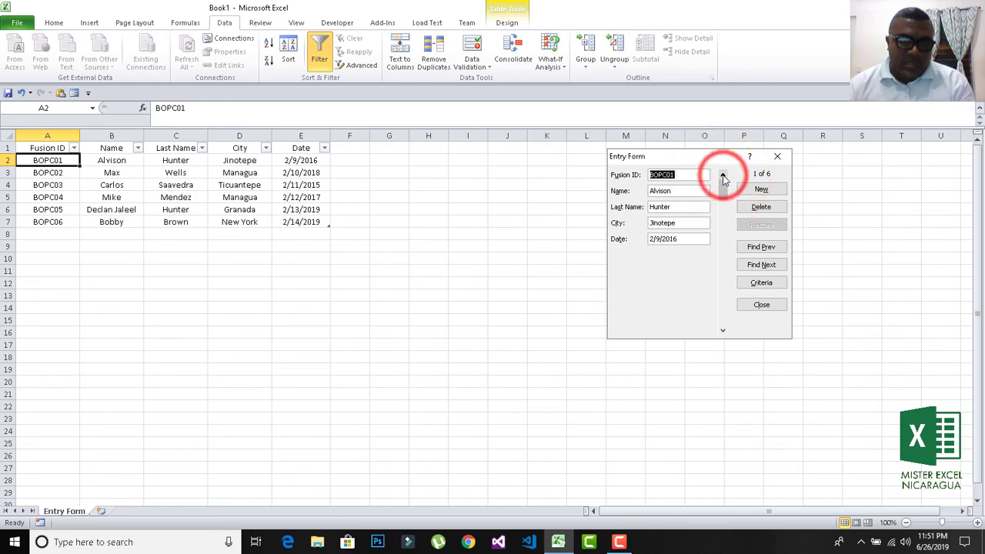
{"action": "left_click", "coordinate": [722, 177]}
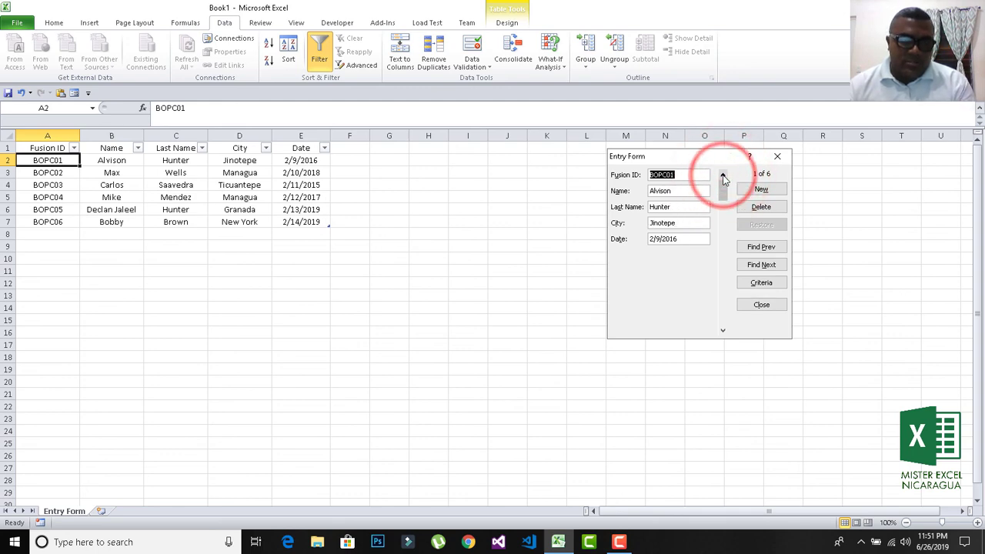
{"action": "left_click", "coordinate": [722, 332]}
{"action": "left_click", "coordinate": [722, 332]}
{"action": "left_click", "coordinate": [721, 331]}
{"action": "left_click", "coordinate": [721, 332]}
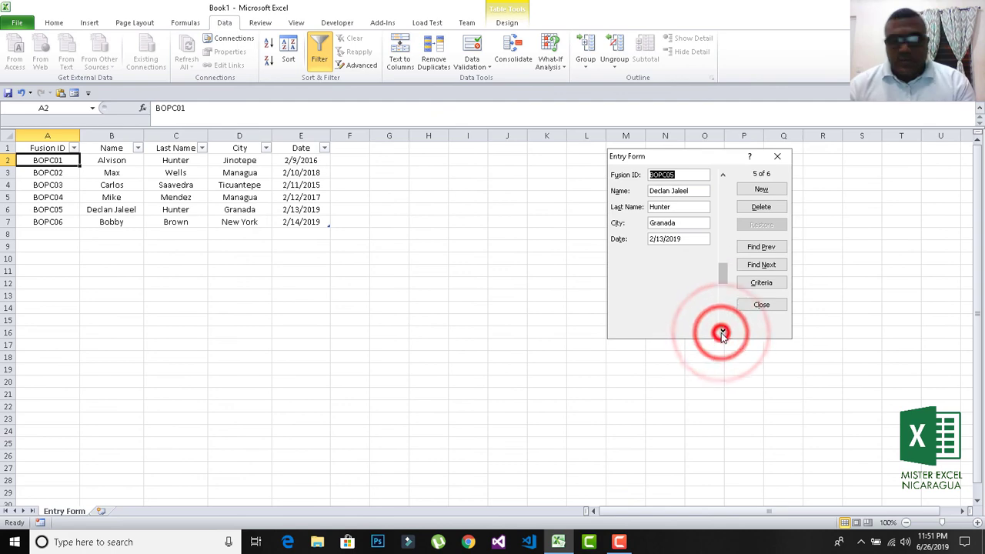
{"action": "left_click", "coordinate": [721, 331]}
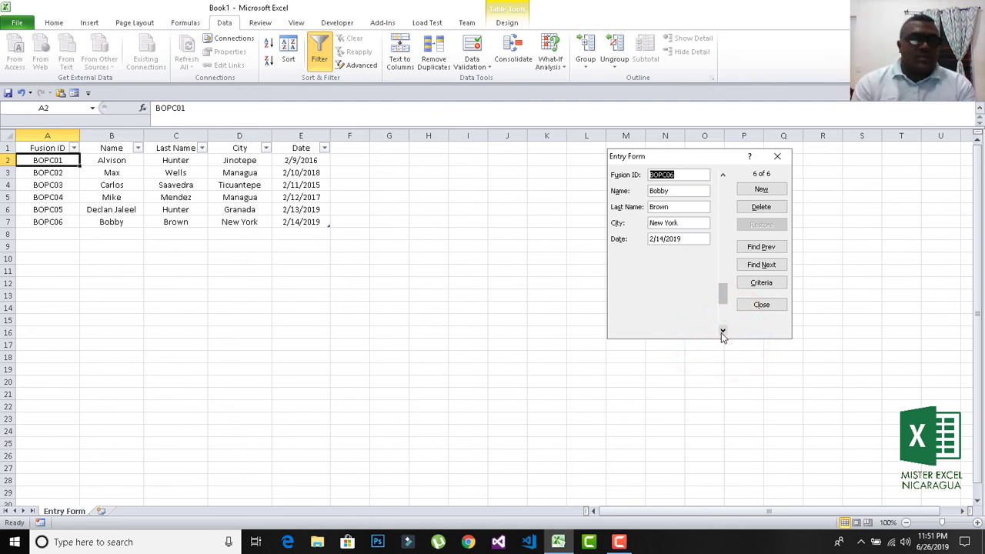